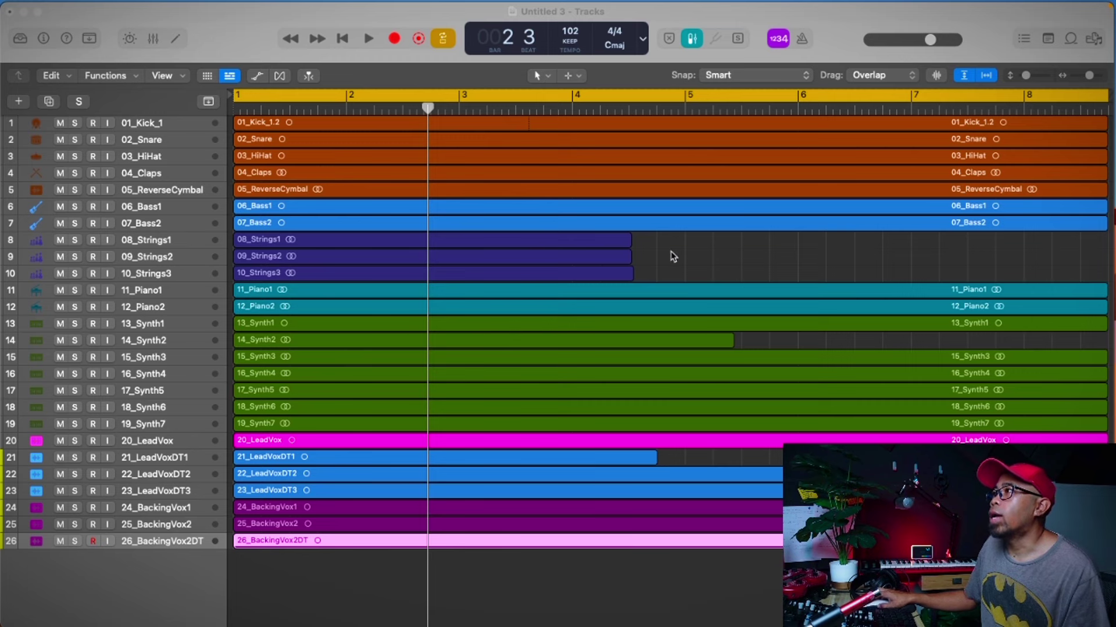
Check in the control bar customization that Pre Fader Metering is enabled under Modes and Functions
left_click(514, 582)
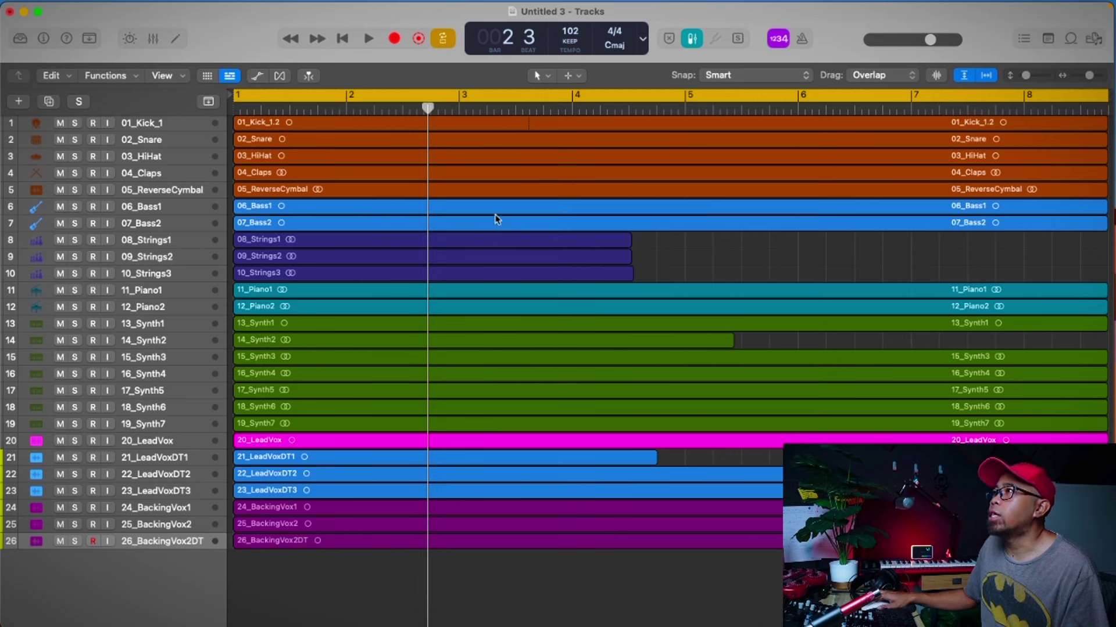
right_click(828, 29)
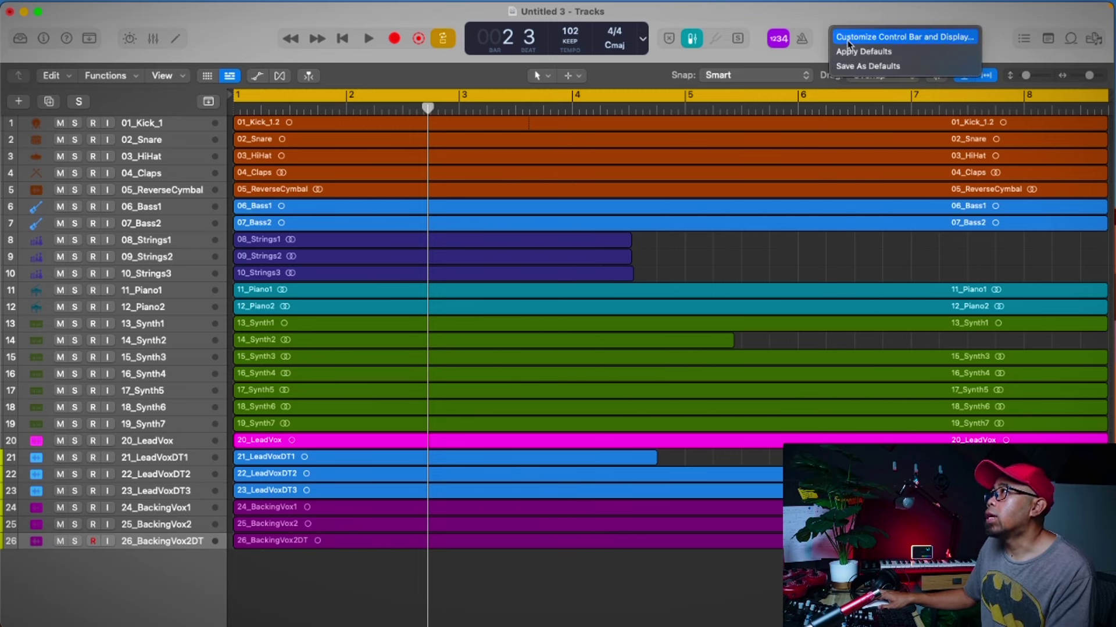
right_click(826, 30)
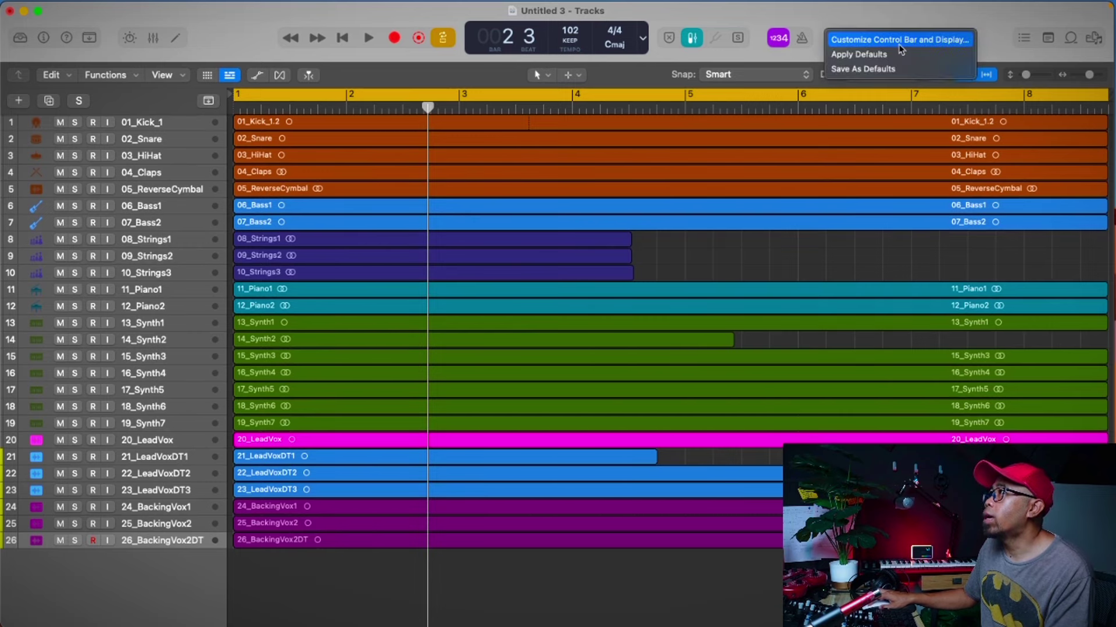
left_click(904, 41)
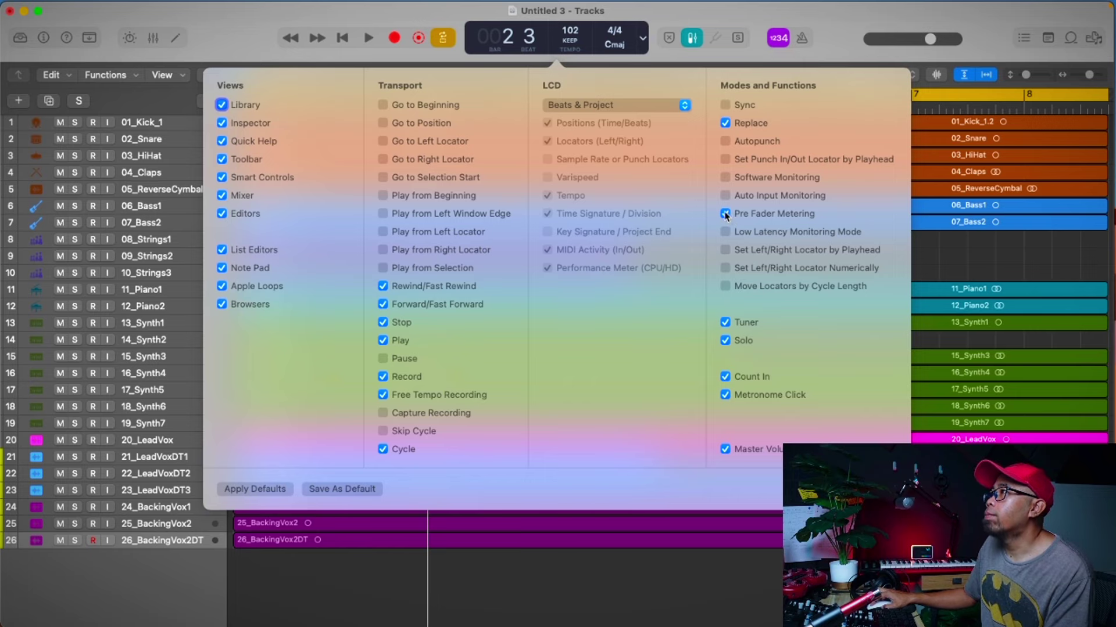
left_click(832, 24)
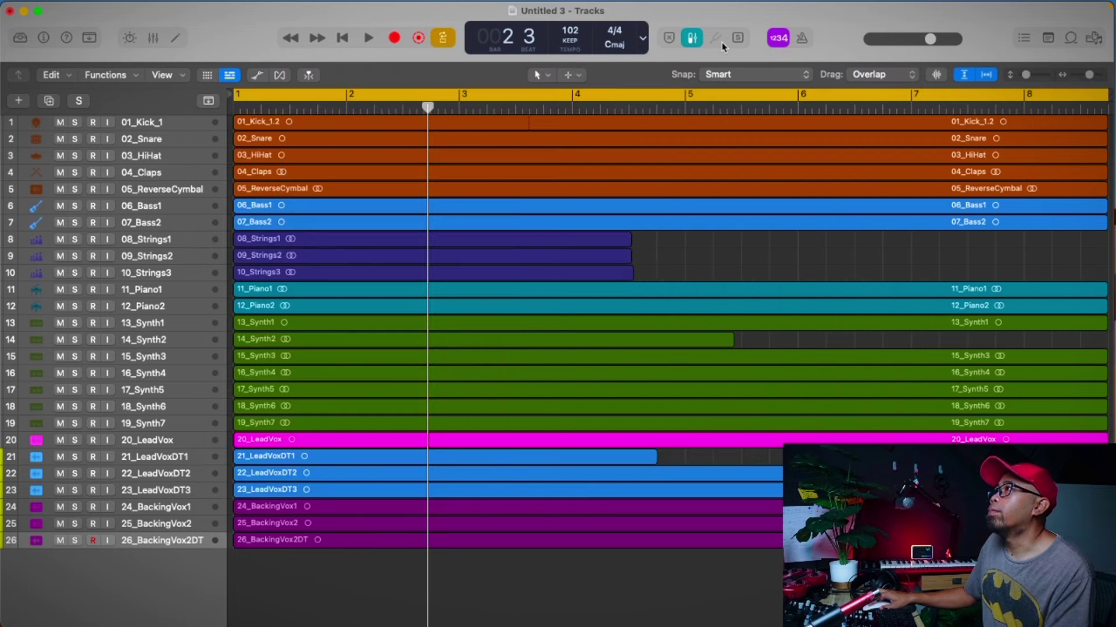
left_click(691, 40)
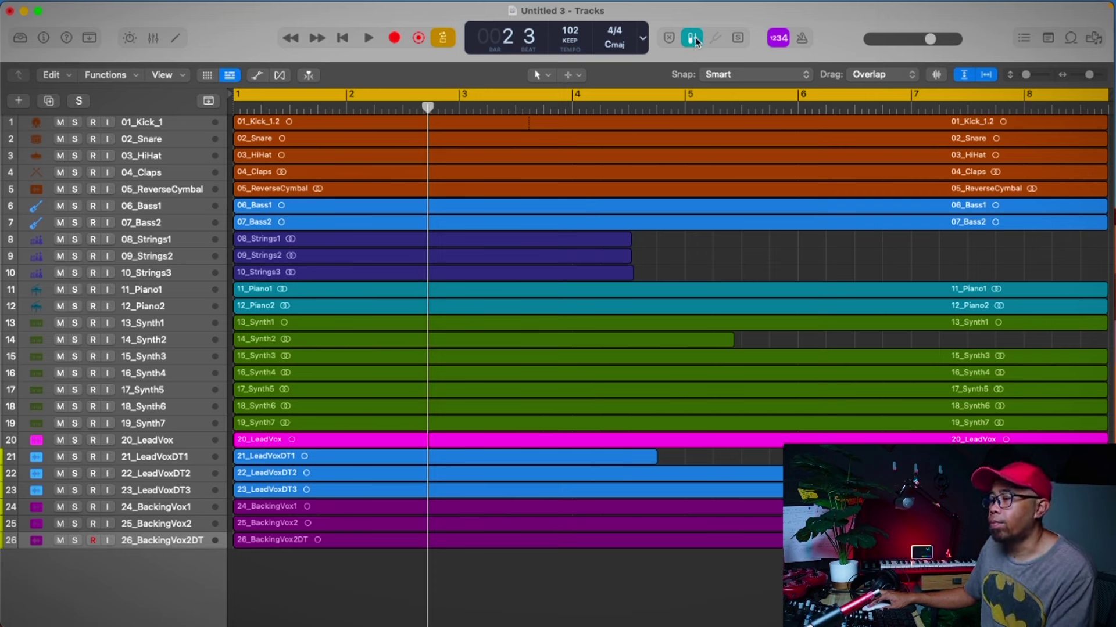
Show the mixer and play the song from the beginning with pre-fader metering on to examine the channel meters
key("x")
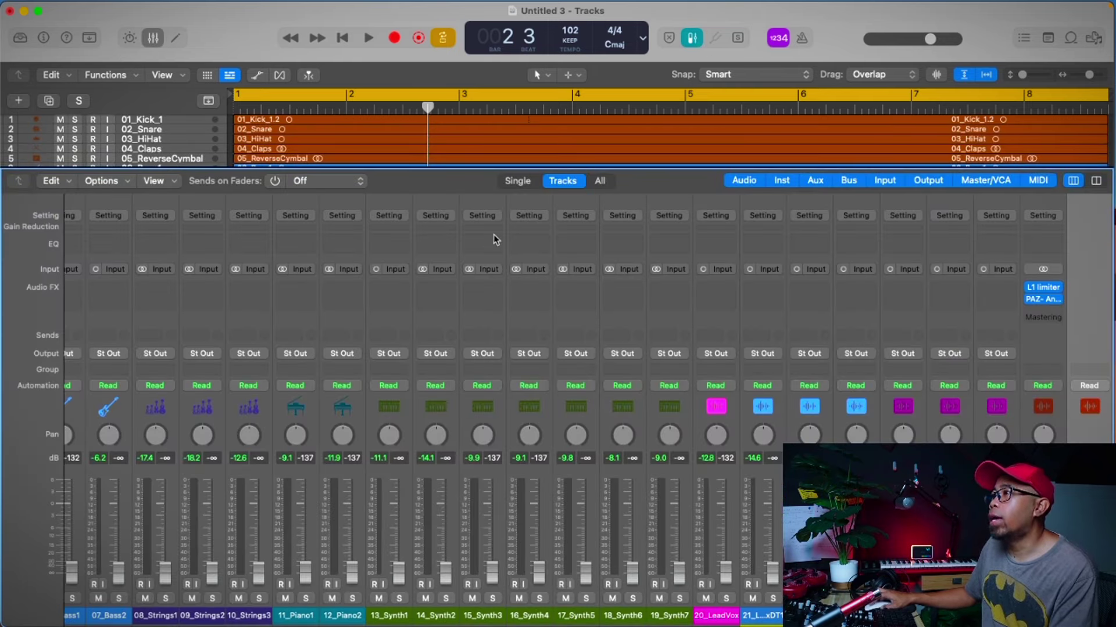
key("Return")
key("space")
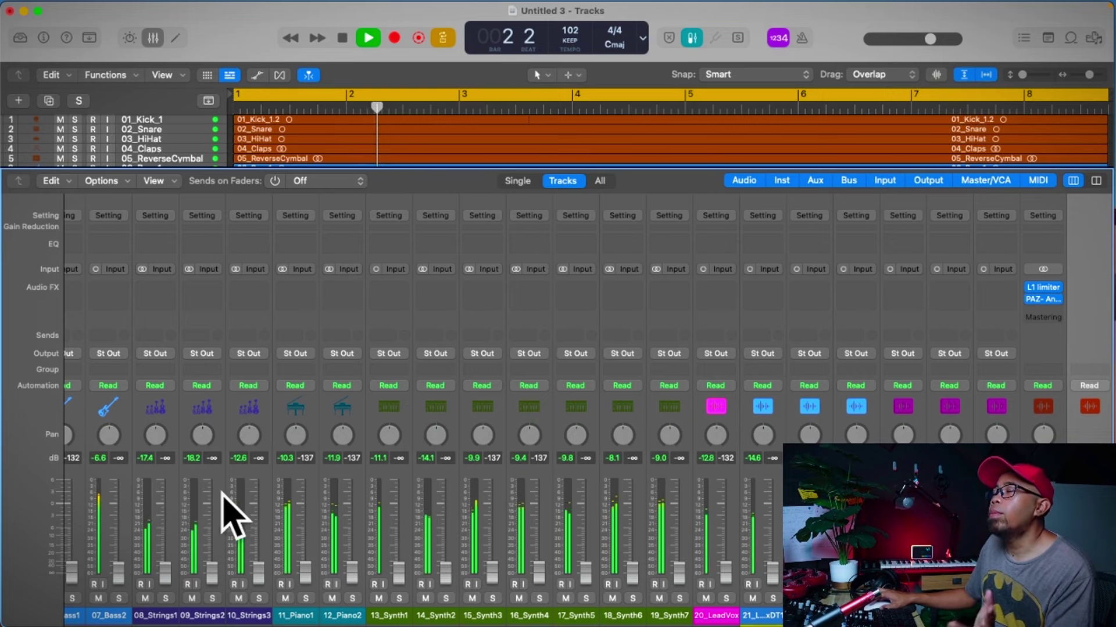
scroll(169, 552, "left", 3)
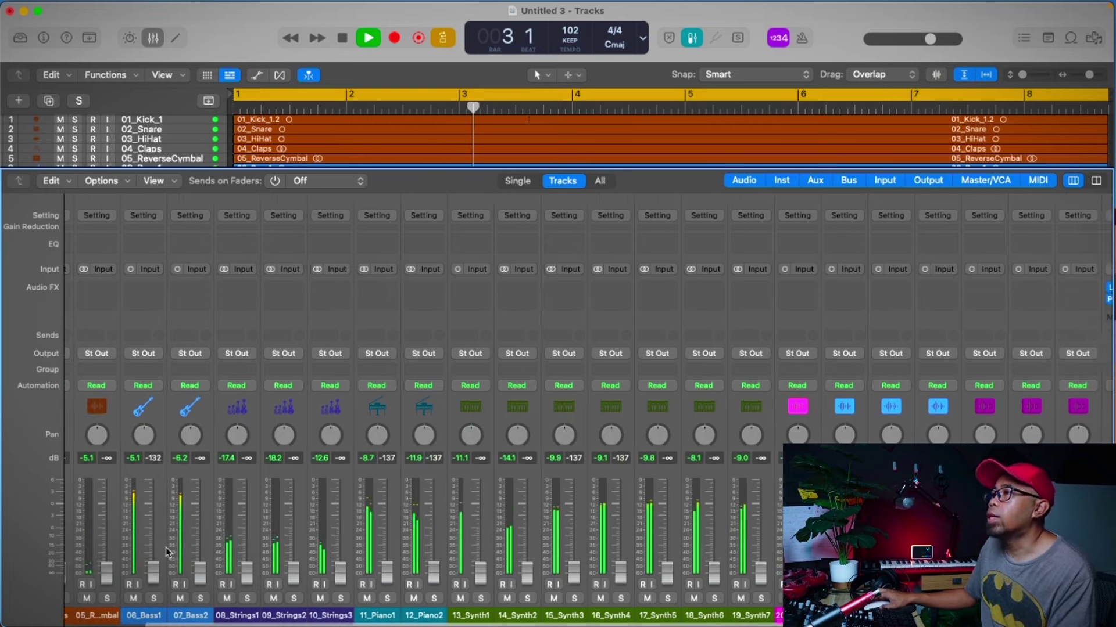
scroll(168, 552, "left", 5)
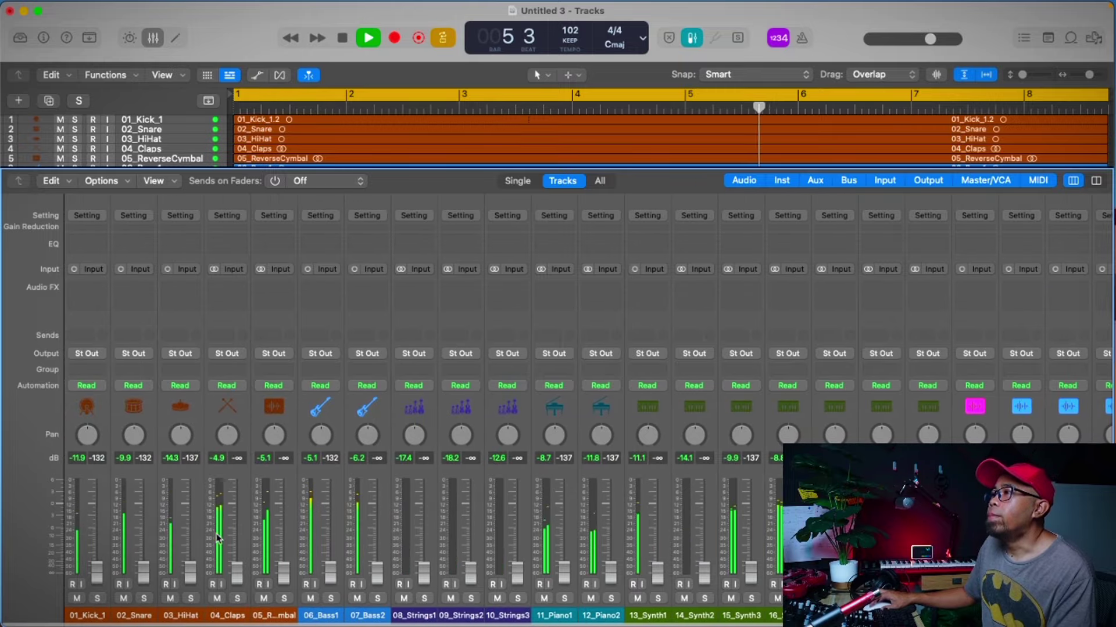
scroll(574, 533, "right", 8)
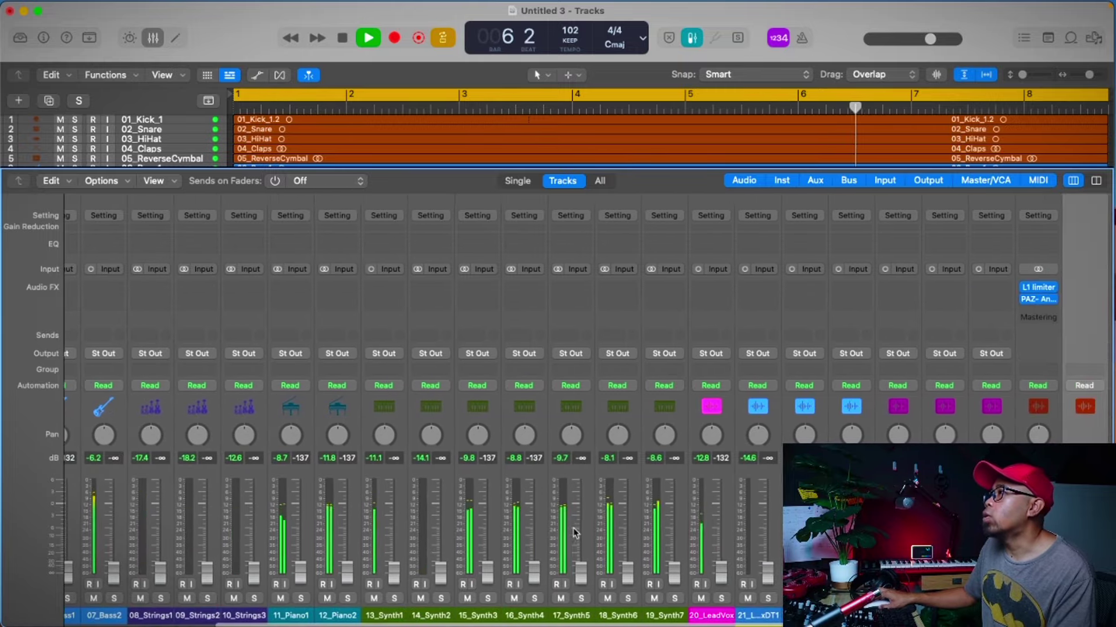
key("space")
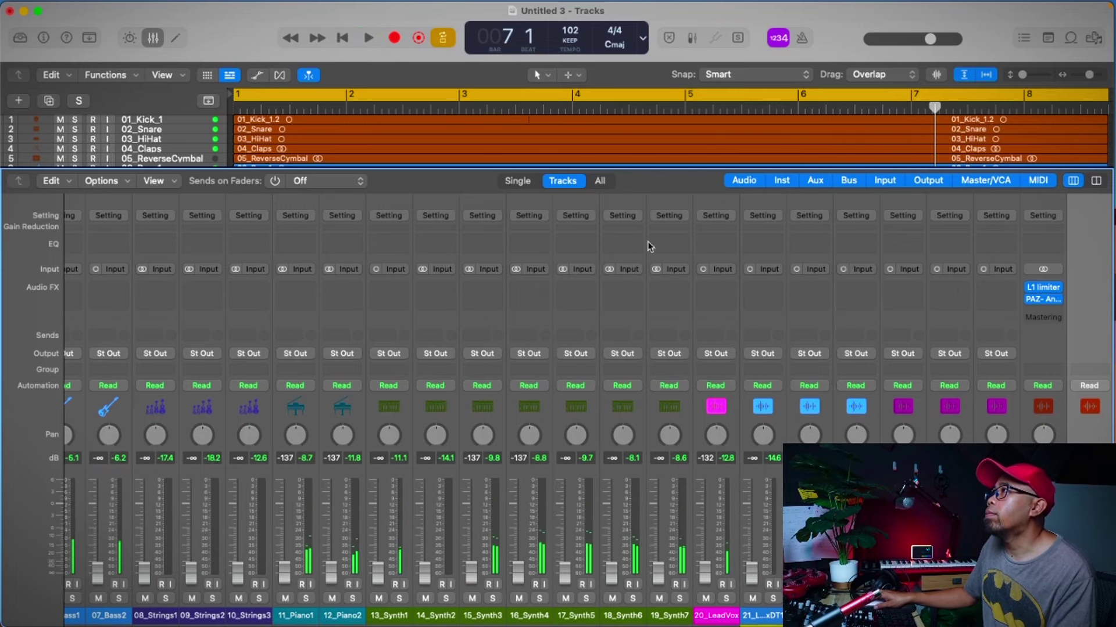
Play the song from the beginning with pre-fader metering off to compare the channel meters, and stop playback
key("Return")
key("space")
scroll(332, 541, "left", 8)
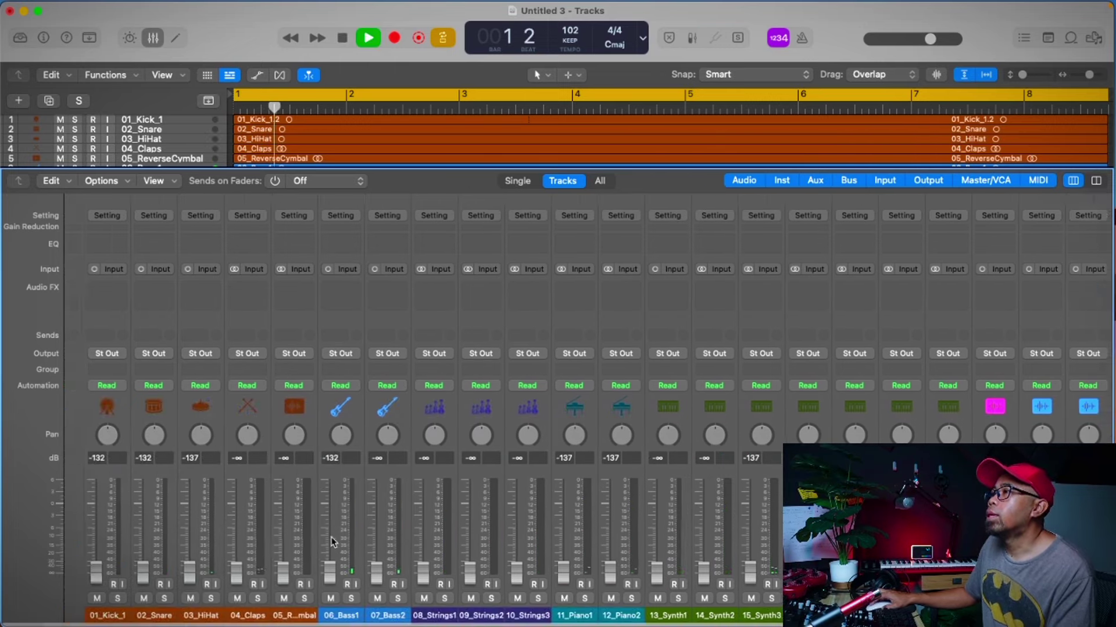
scroll(540, 532, "right", 10)
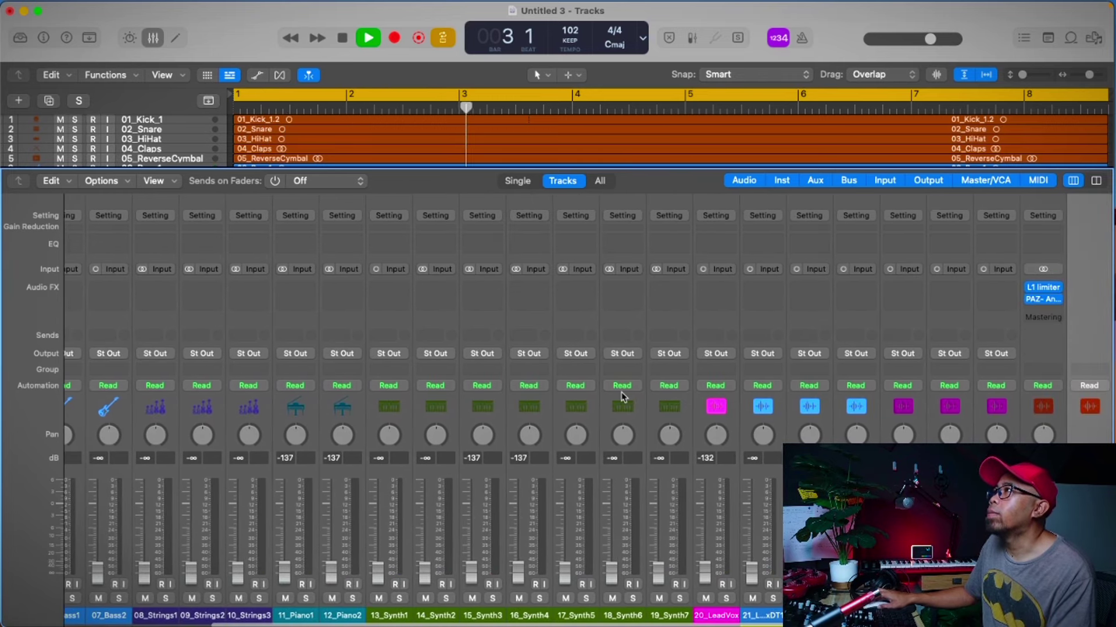
key("space")
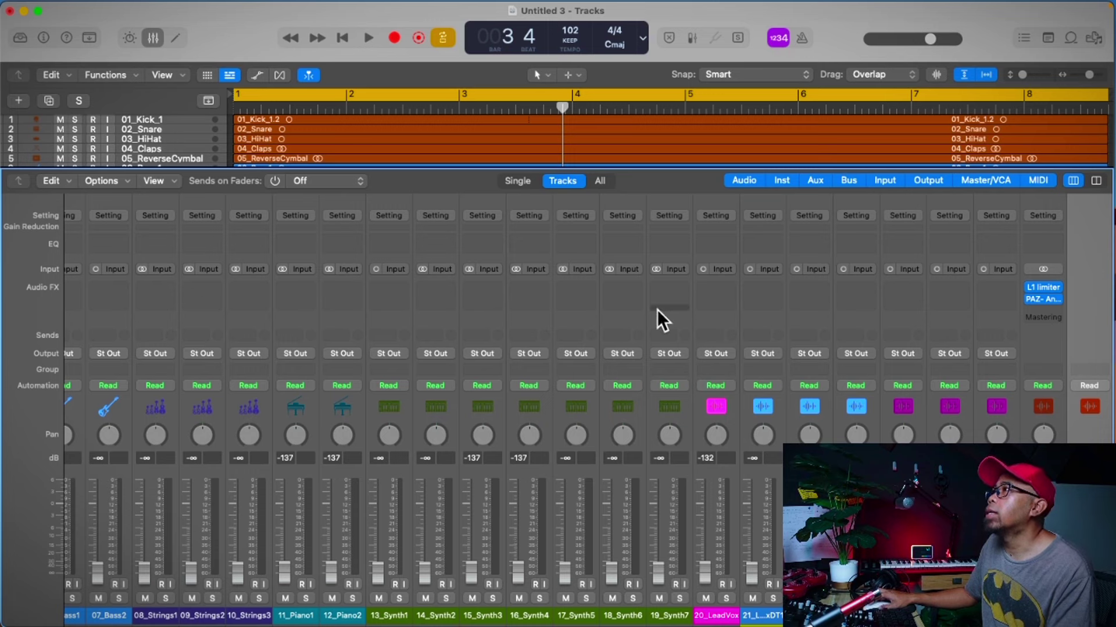
Turn pre-fader metering back on and set the 01_Kick_1 fader to minus infinity
left_click(689, 39)
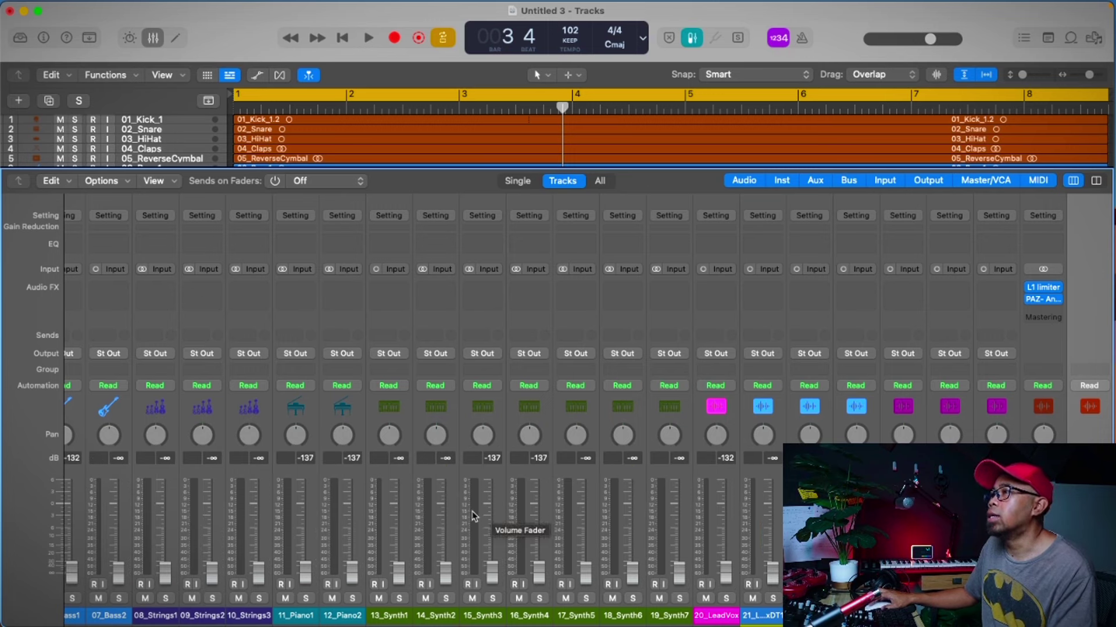
scroll(468, 512, "left", 5)
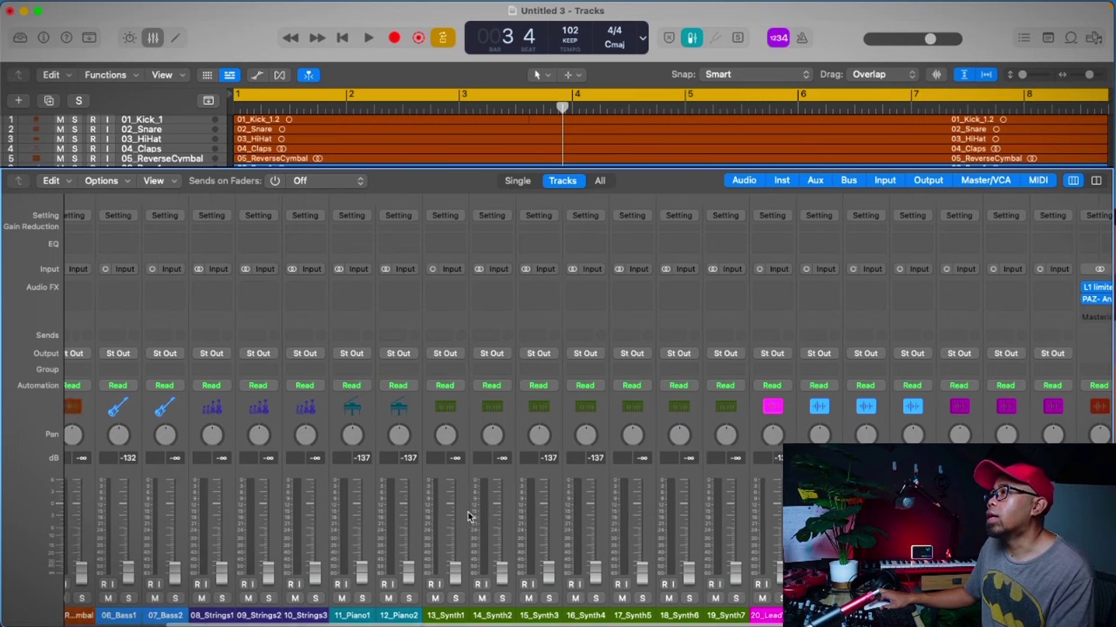
mouse_move(97, 579)
left_mouse_down()
mouse_move(97, 543)
mouse_move(98, 575)
left_mouse_up()
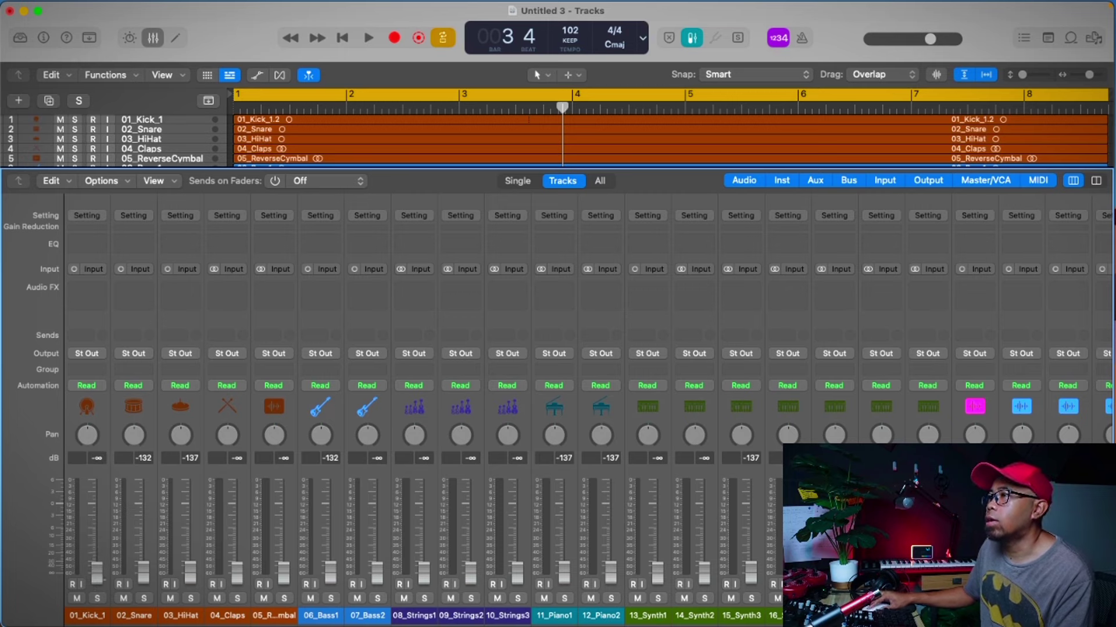
scroll(308, 523, "right", 2)
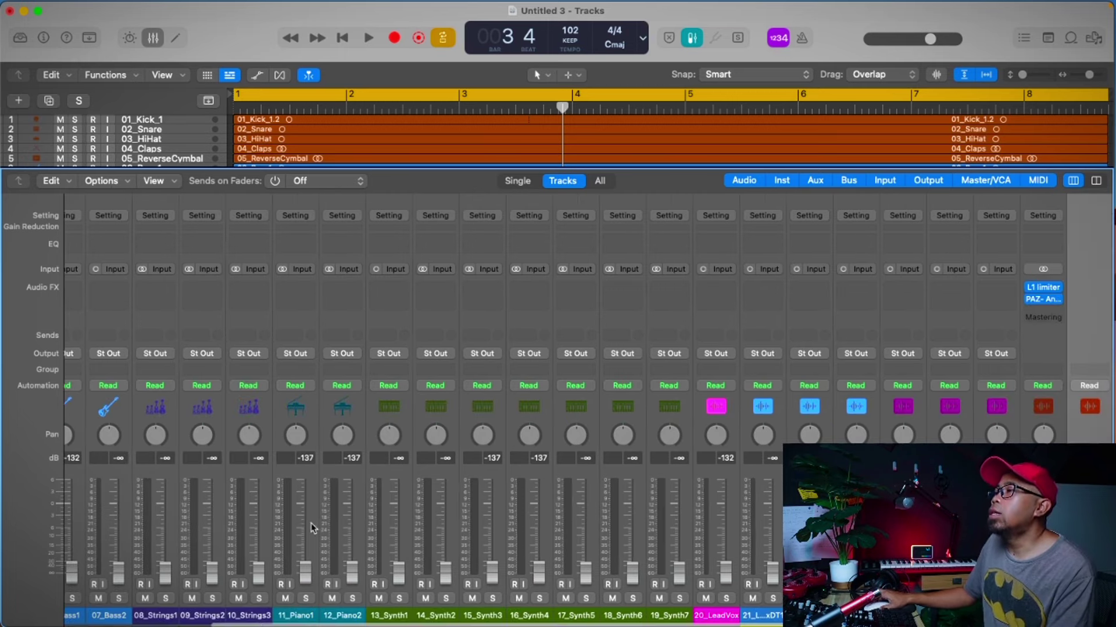
scroll(308, 523, "left", 2)
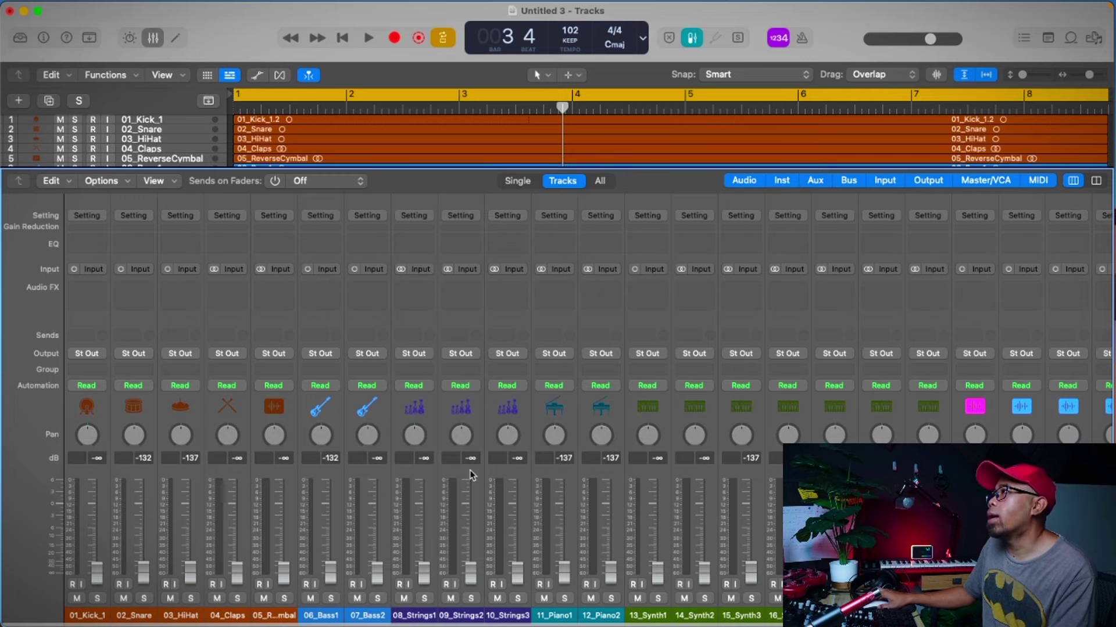
Open the L1 limiter on the Stereo Out, set its linked threshold and out ceiling to -10.0, and reset its peak readings
scroll(755, 407, "right", 5)
left_click(1044, 287)
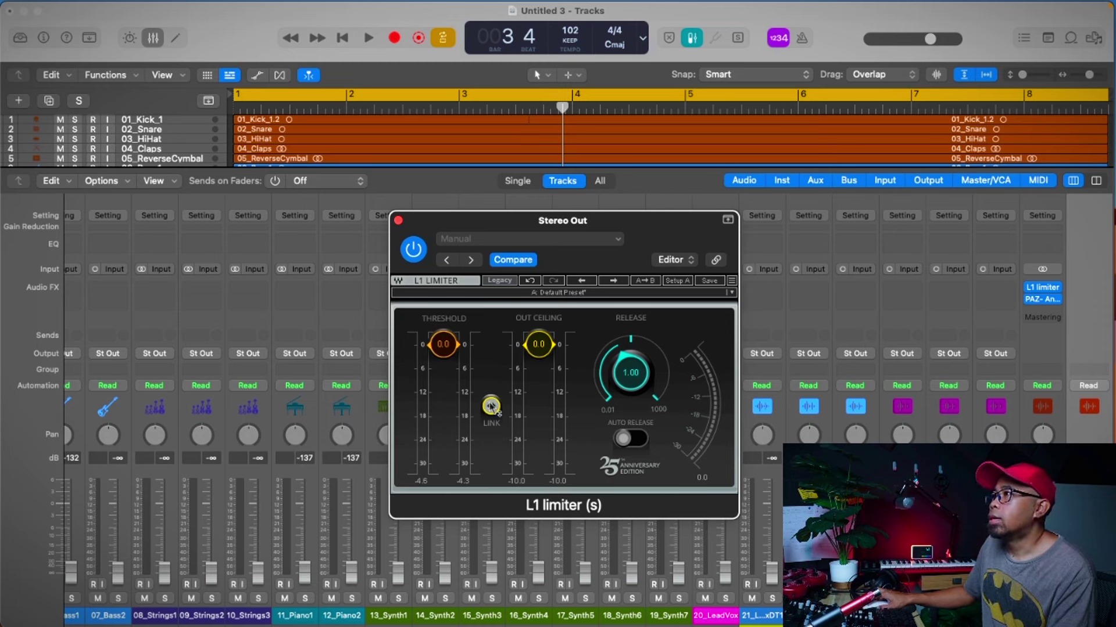
left_click_drag(491, 407, 493, 548)
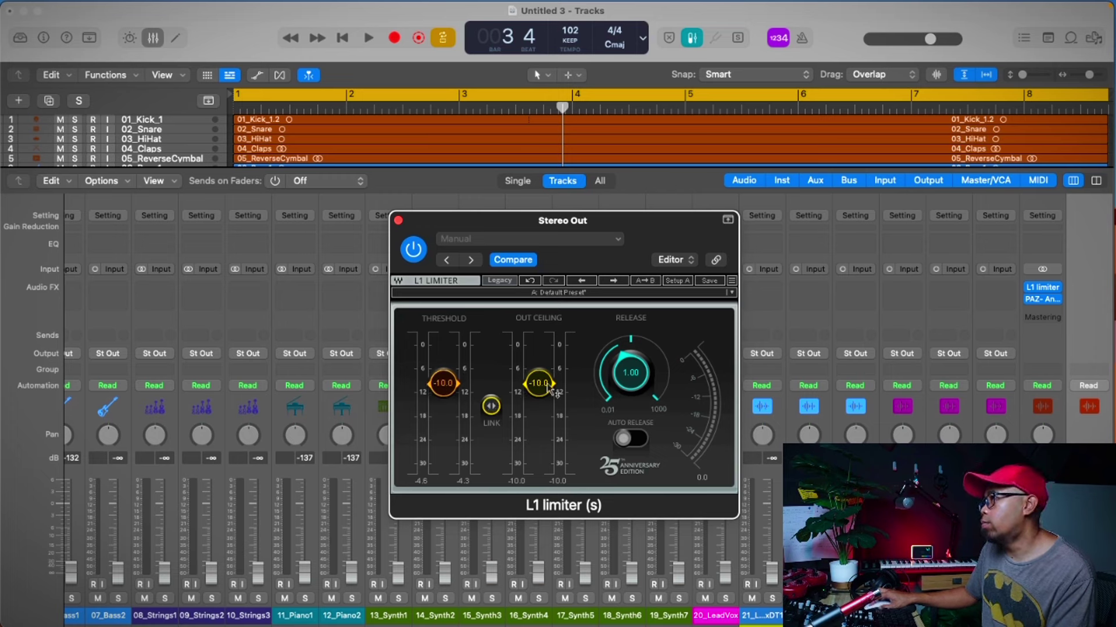
scroll(258, 528, "left", 5)
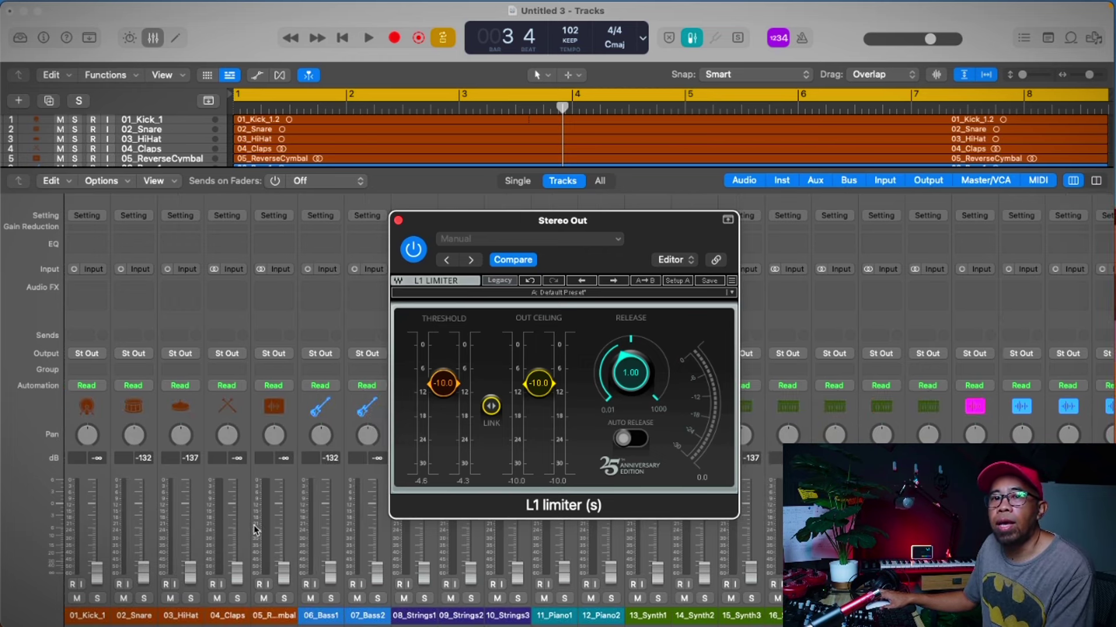
left_click(418, 485)
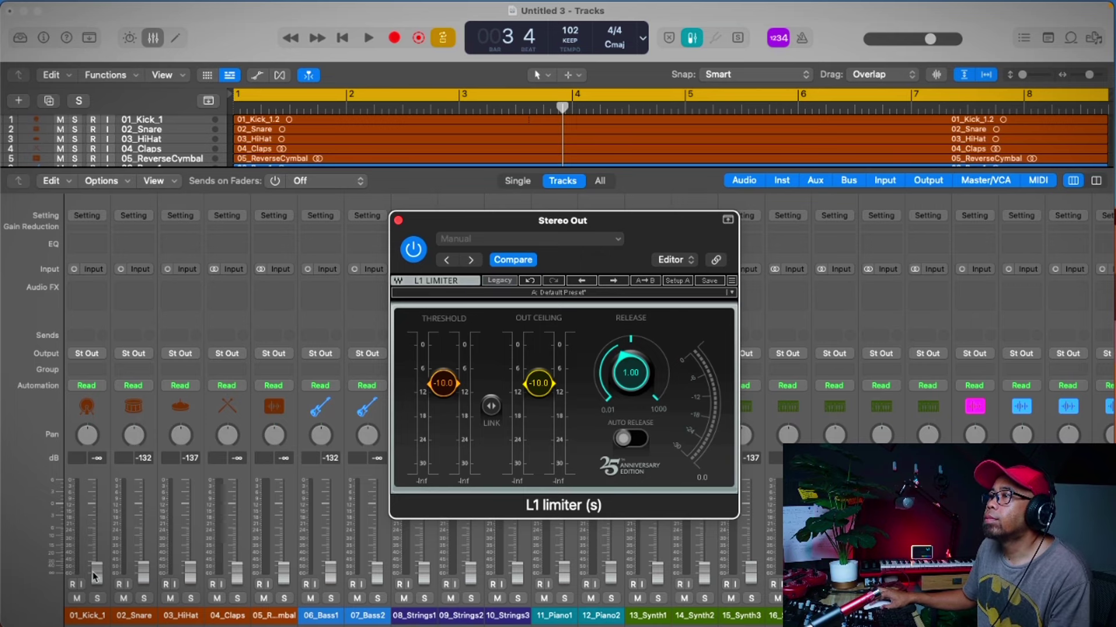
Play the song from the beginning, raise the 01_Kick_1 fader to 0.0 dB to measure its peak in the limiter, and stop playback
key("Return")
key("space")
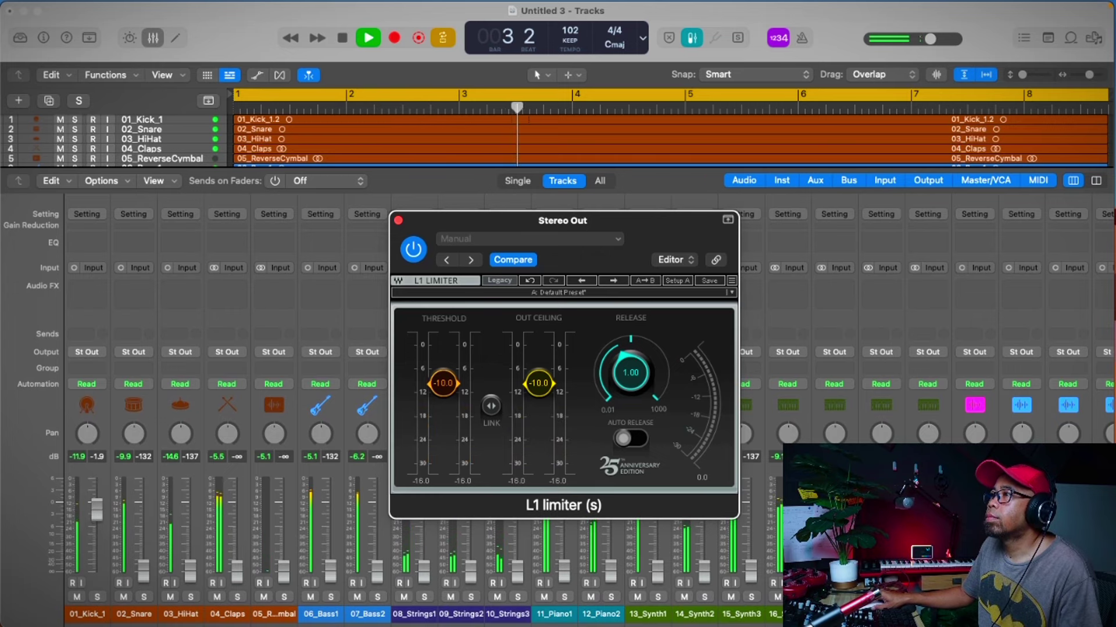
left_click(102, 461)
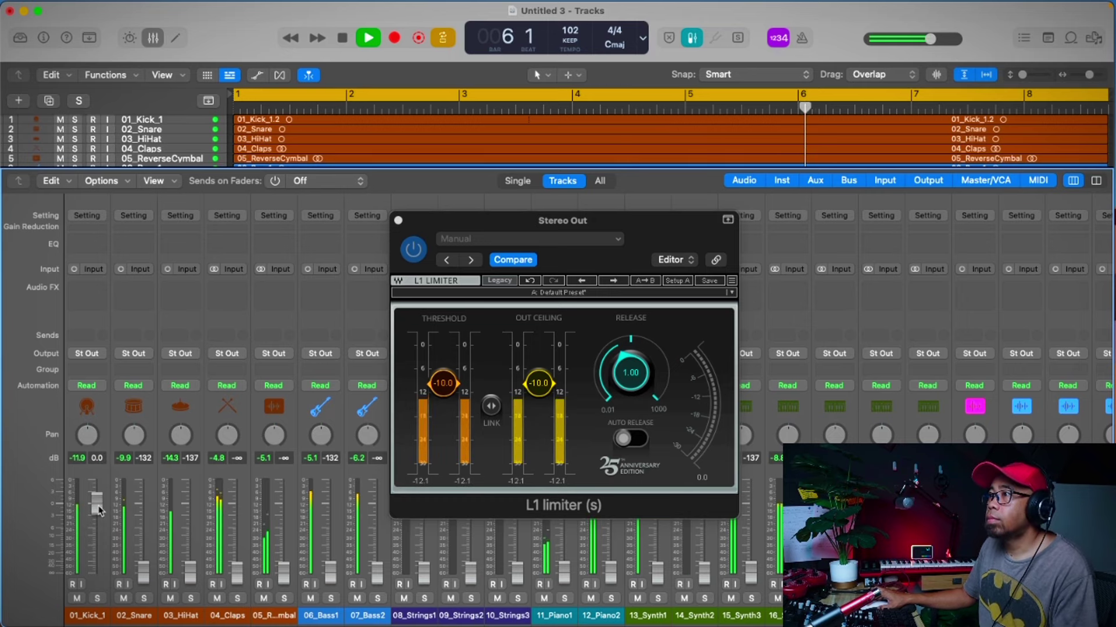
key("space")
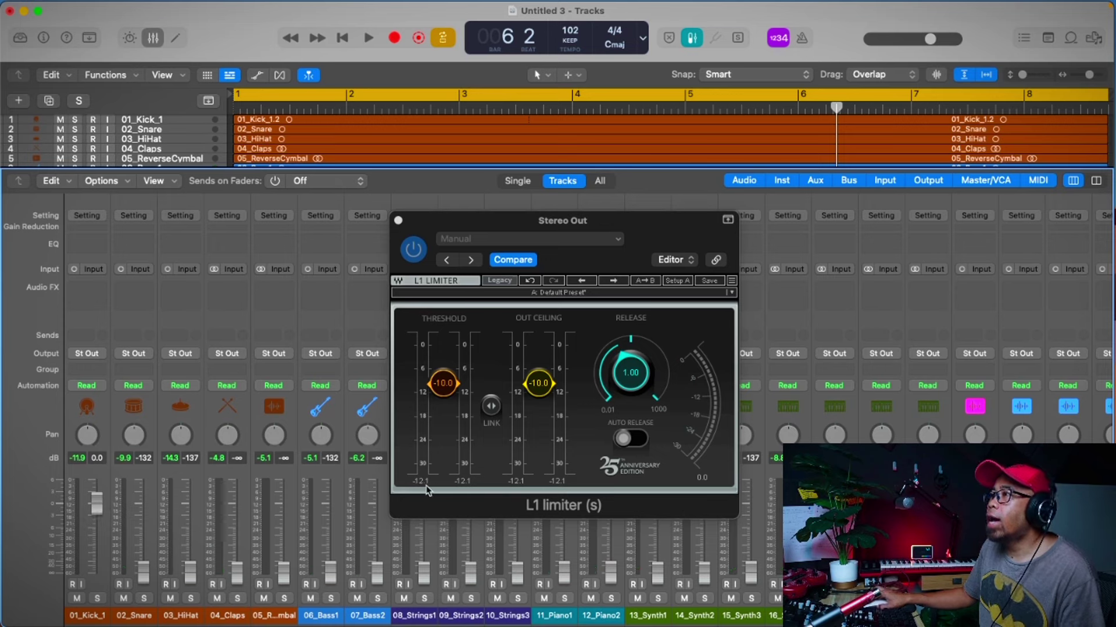
Insert a mono Gain plug-in on 01_Kick_1 and set its gain to +2.0 dB
left_click(85, 287)
mouse_move(122, 203)
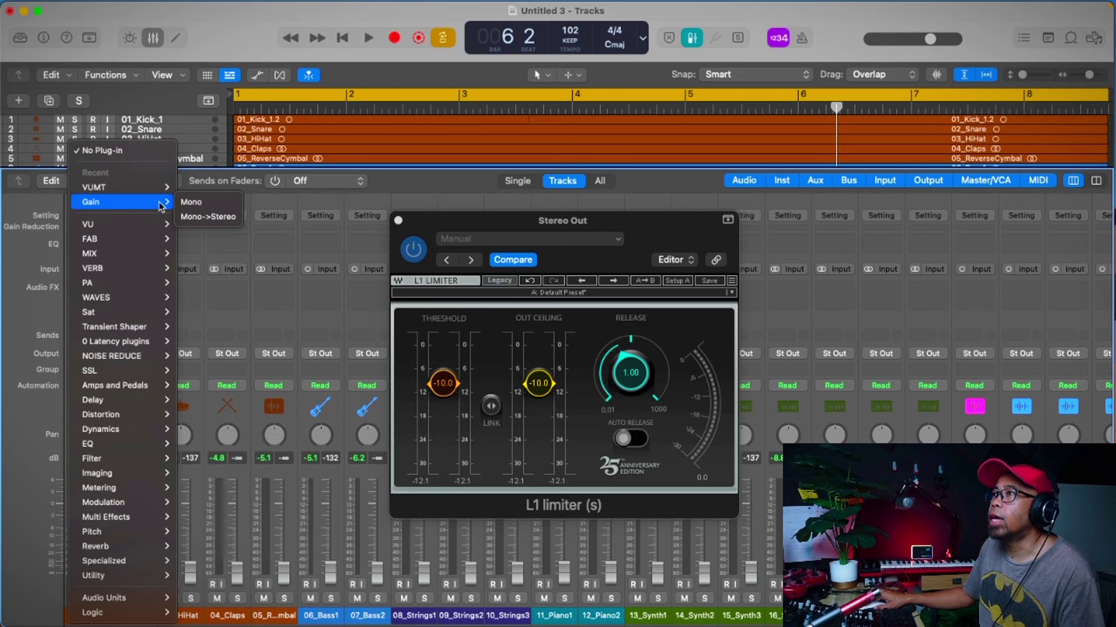
left_click(207, 201)
left_click_drag(490, 187, 336, 220)
left_click_drag(260, 339, 261, 334)
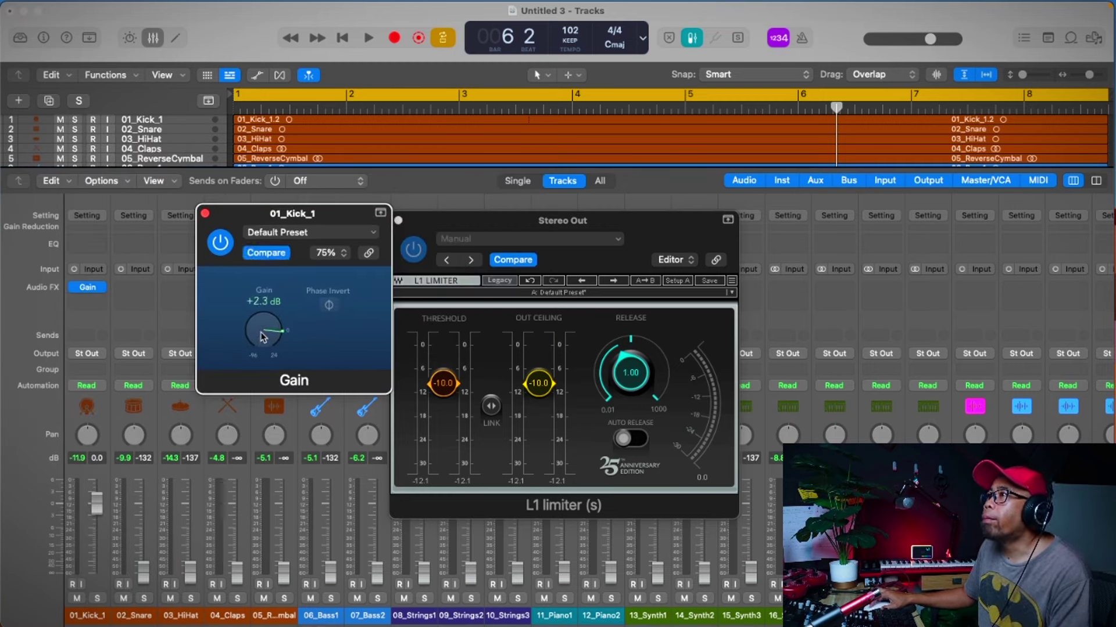
double_click(263, 300)
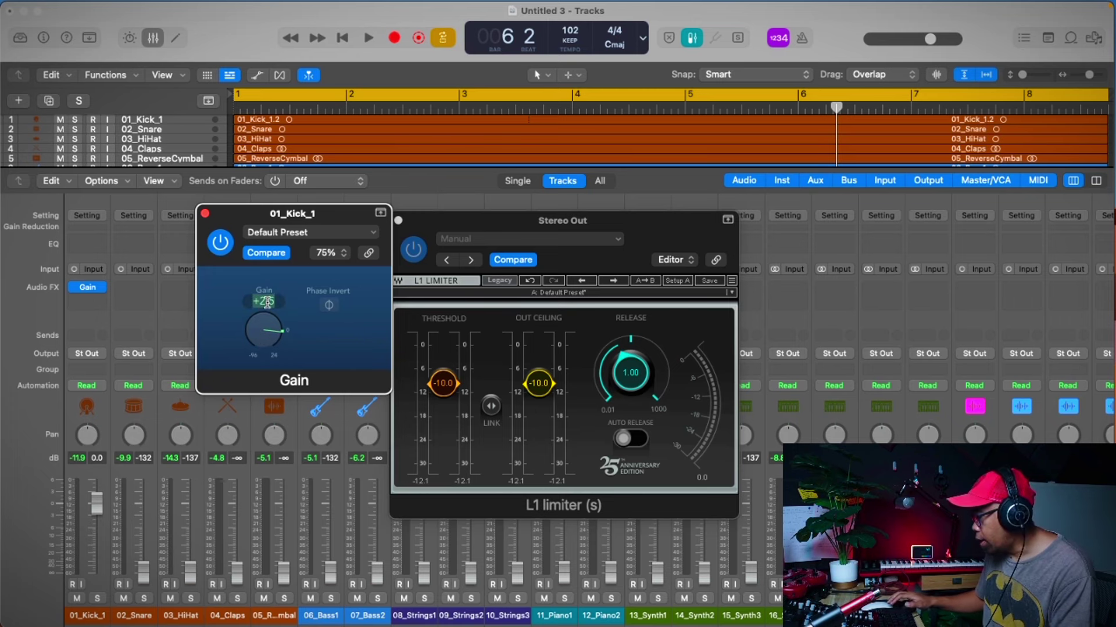
key("BackSpace")
type("2")
key("Return")
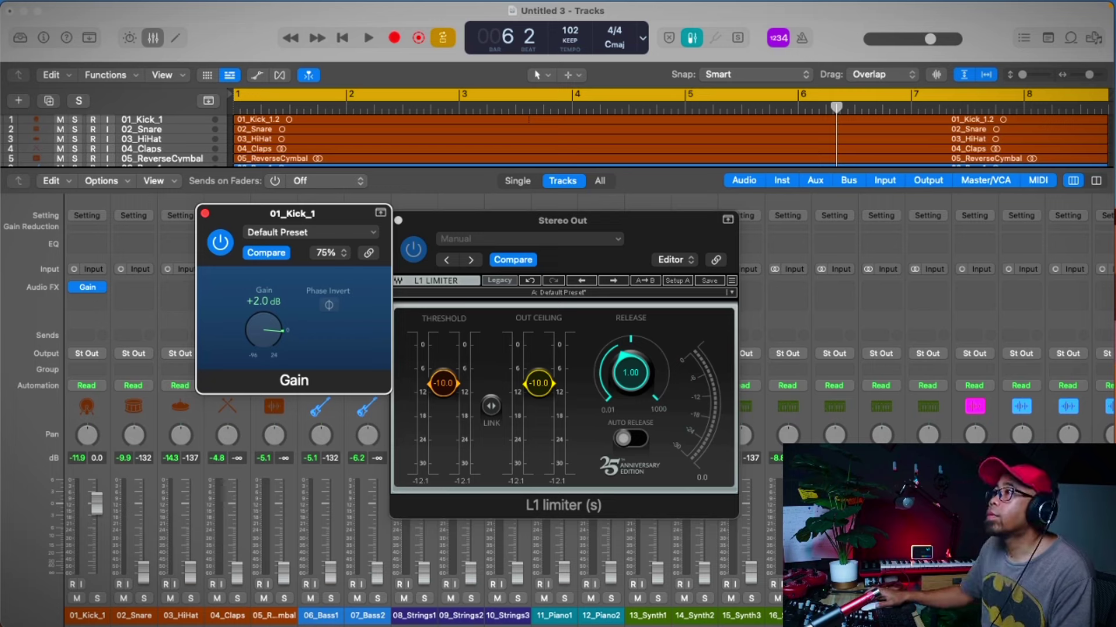
Play the song from the beginning to check the kick's level in the limiter, stop, and lower the 01_Kick_1 fader to -90.0 dB
key("Return")
key("space")
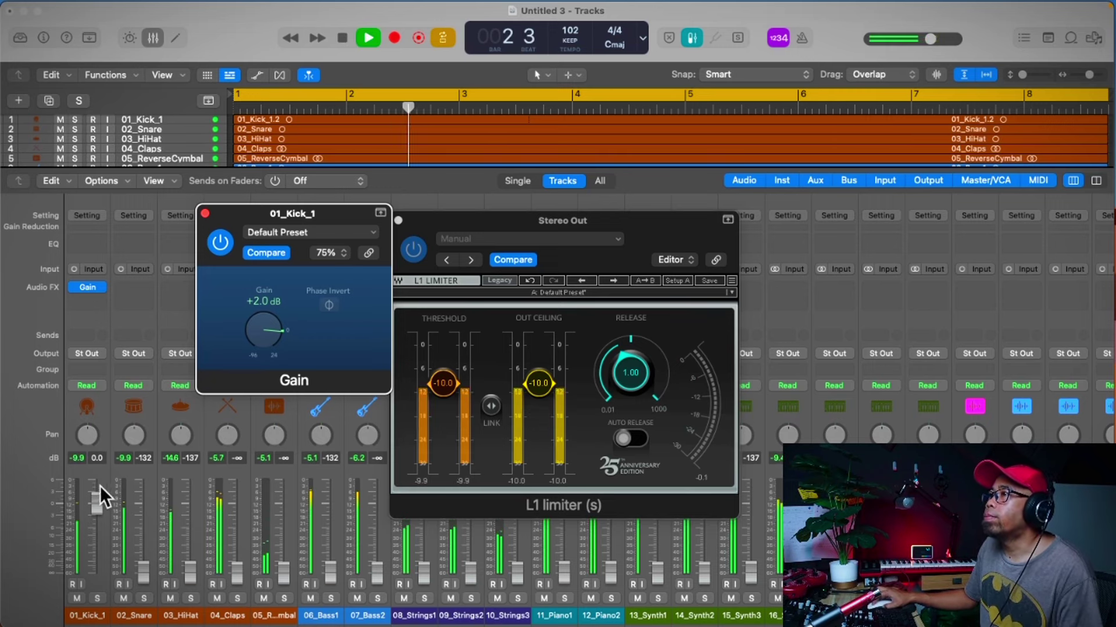
left_click(149, 478)
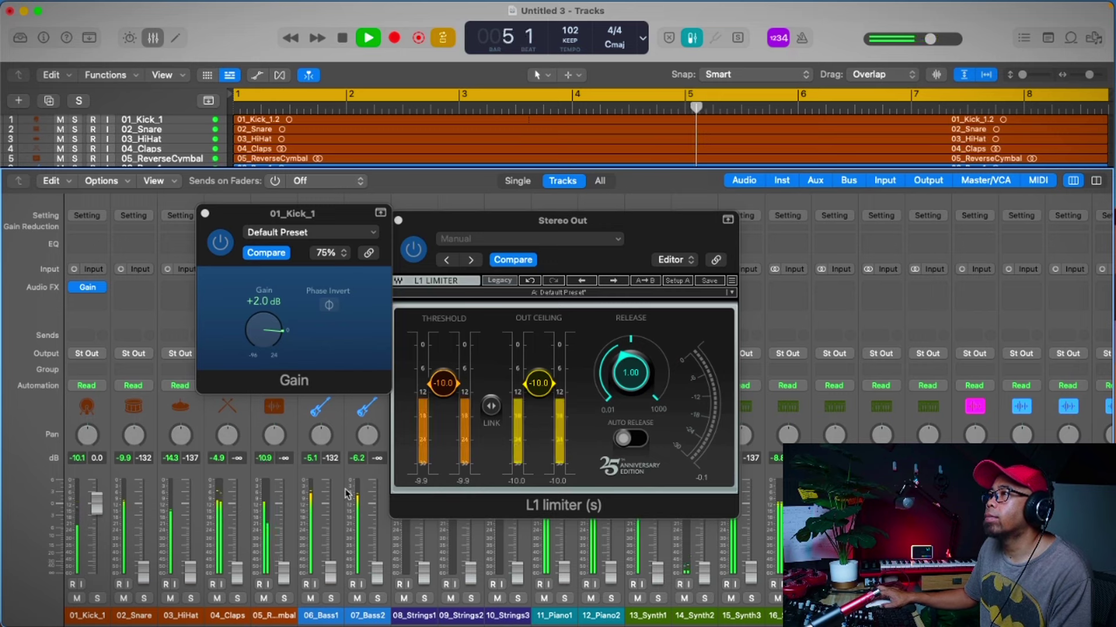
key("space")
left_click_drag(96, 516, 101, 573)
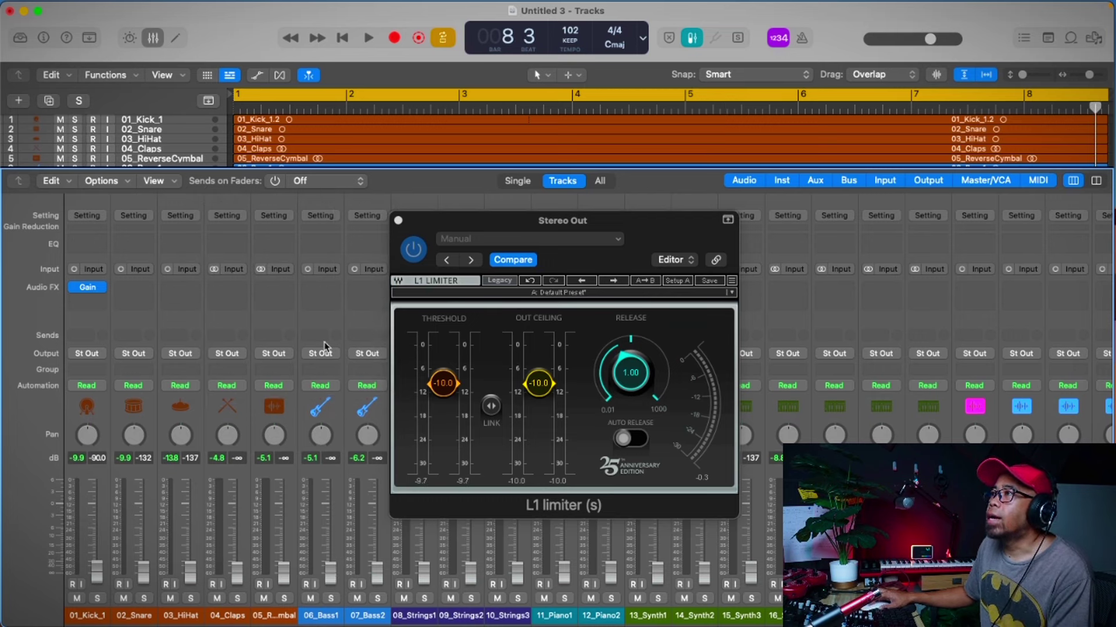
Raise the 06_Bass1 fader to 0.0 dB, play the song, reset the limiter's peak readings to measure the bass, and stop playback
left_click(332, 567, "alt")
key("space")
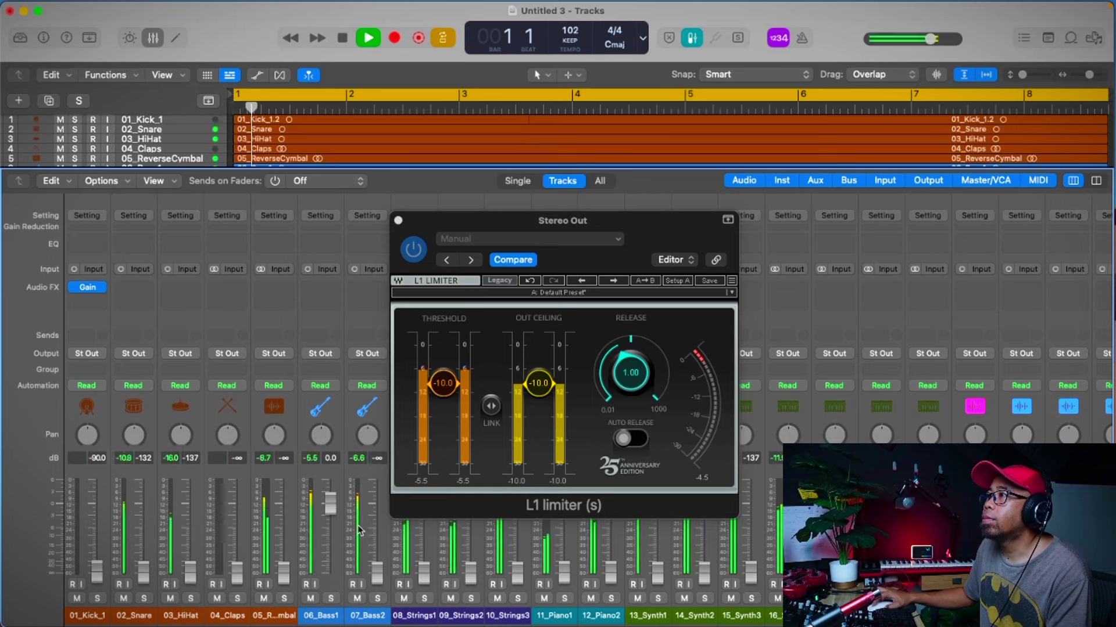
left_click(424, 487)
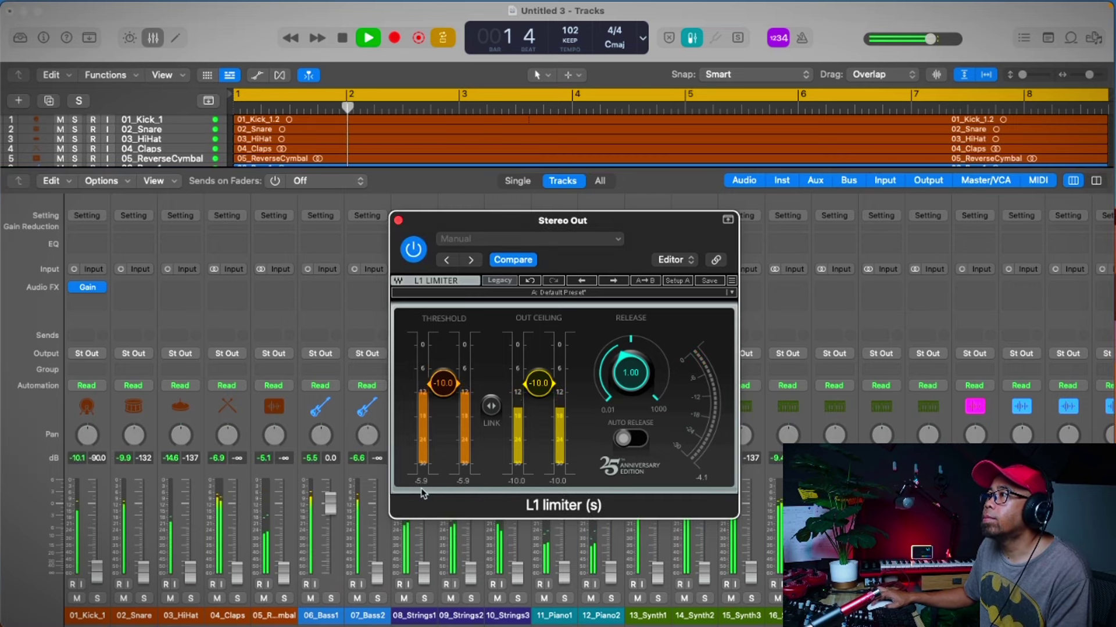
key("space")
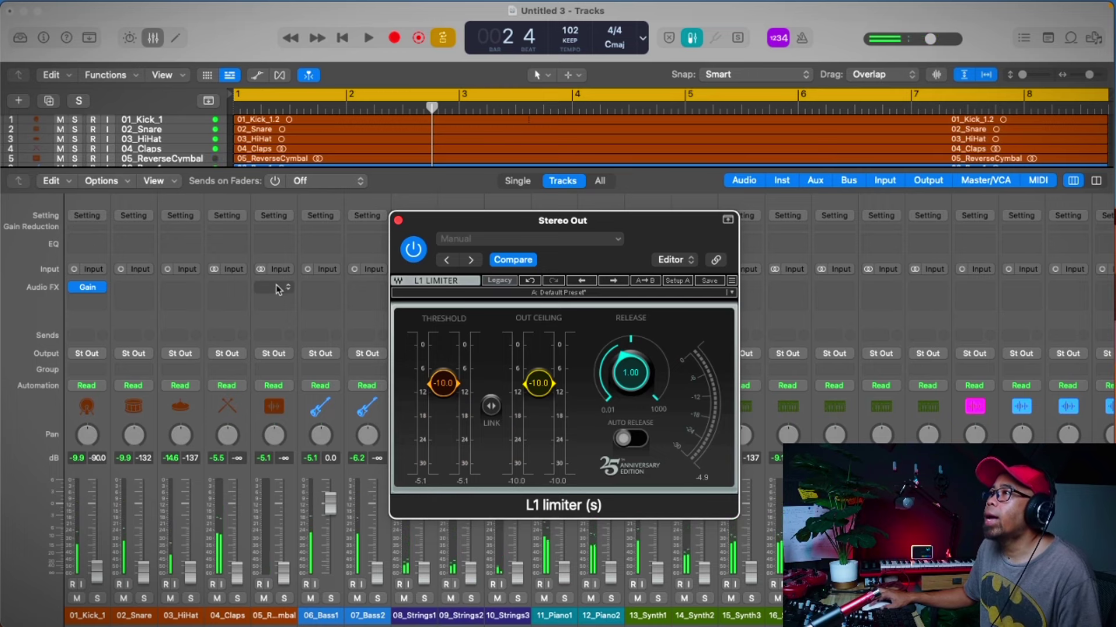
Insert a Gain plug-in on 06_Bass1 and set its gain to -5.0 dB
left_click(310, 289)
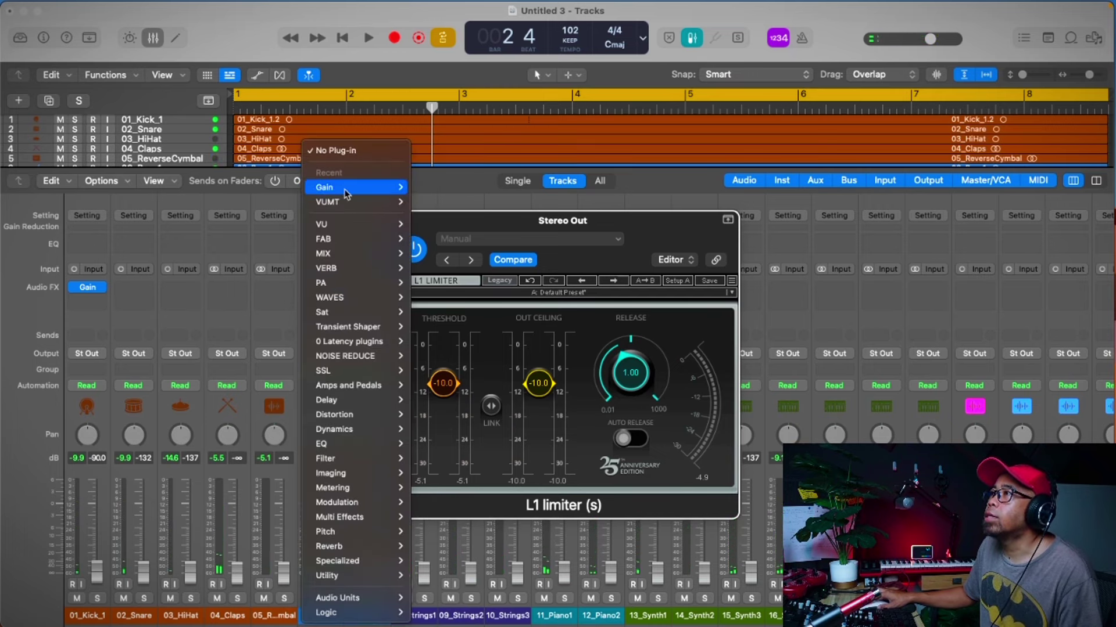
left_click(423, 187)
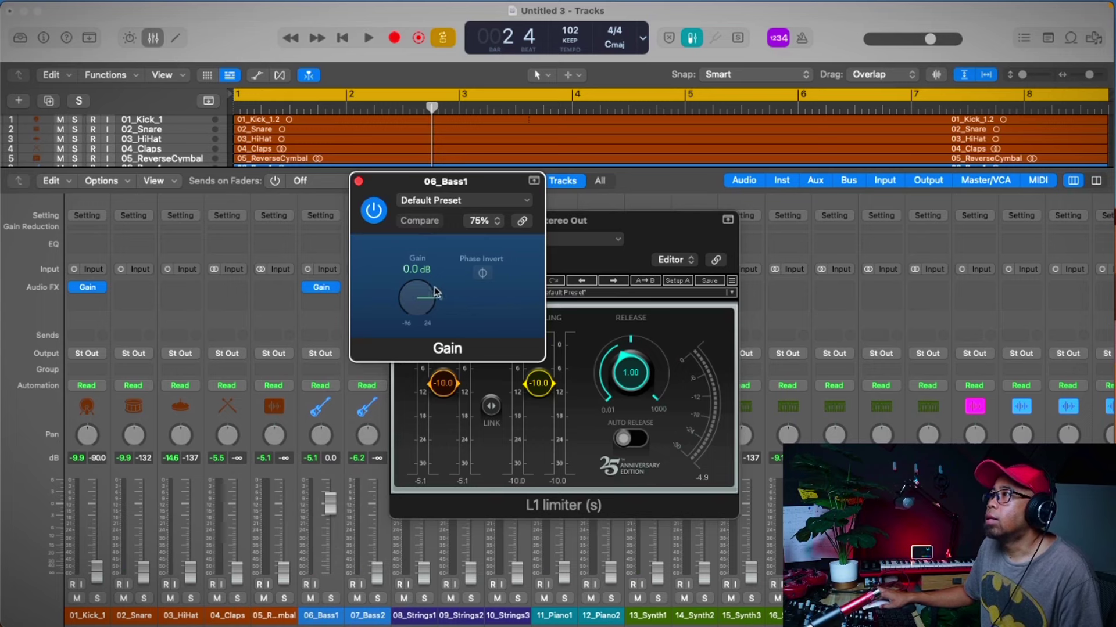
double_click(416, 270)
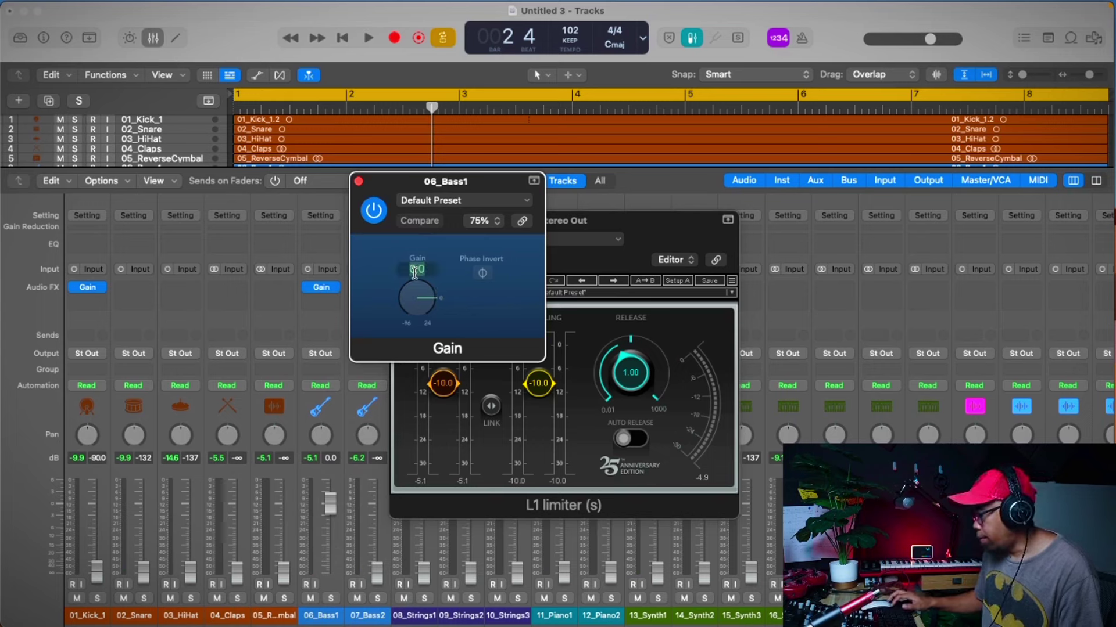
type("-5")
key("Return")
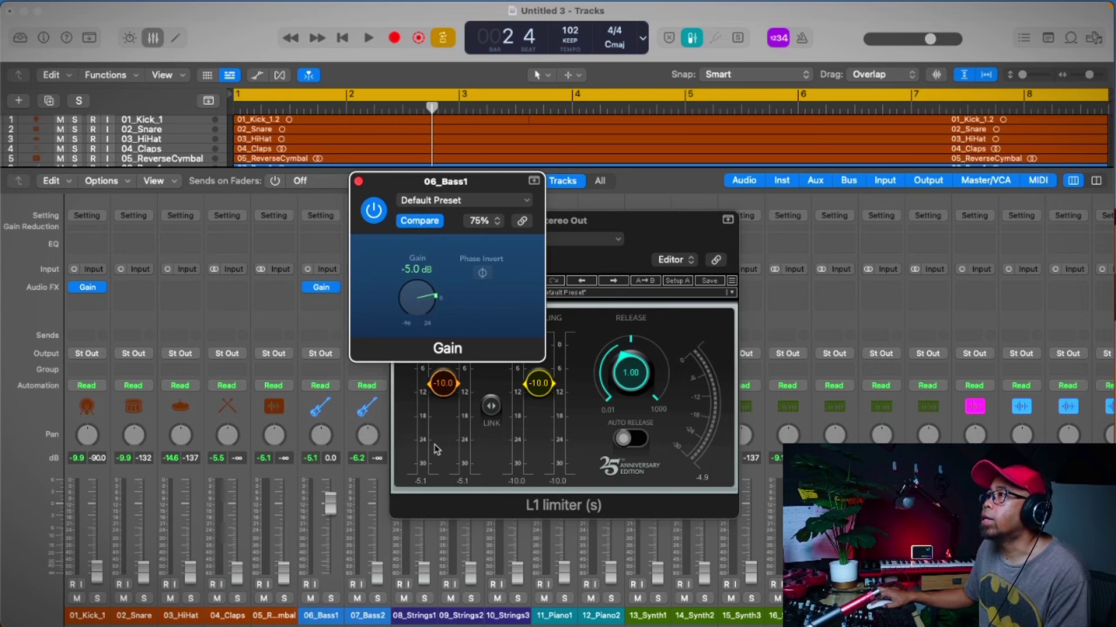
Play from the beginning to recheck 06_Bass1 in the limiter, stop, lower its fader fully and close its Gain window
key("Return")
key("space")
left_click(446, 469)
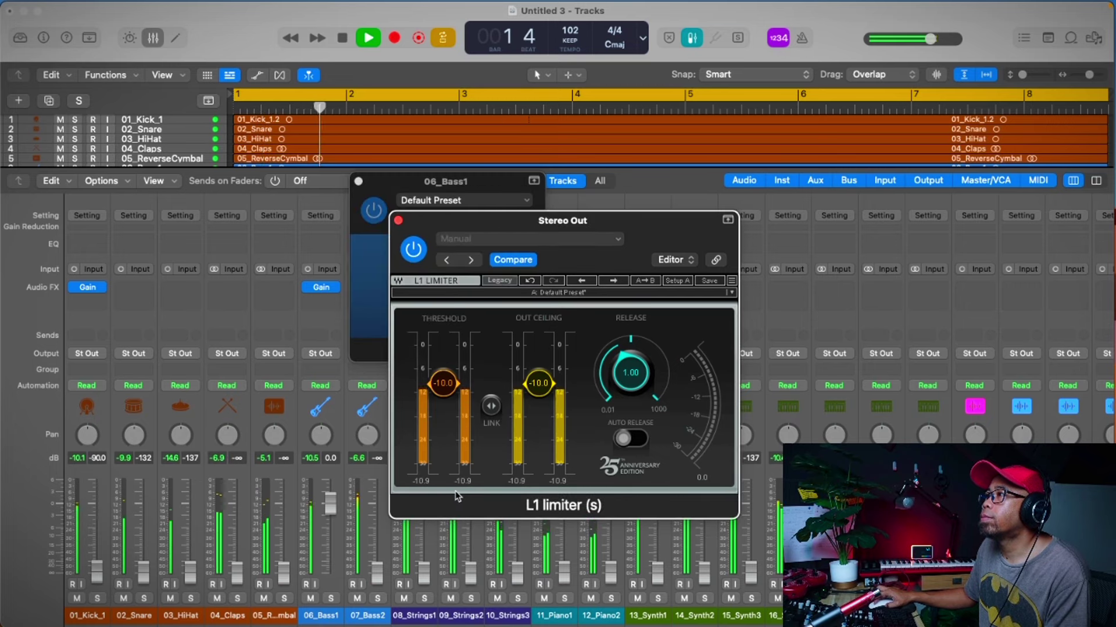
left_click_drag(457, 497, 518, 490)
key("space")
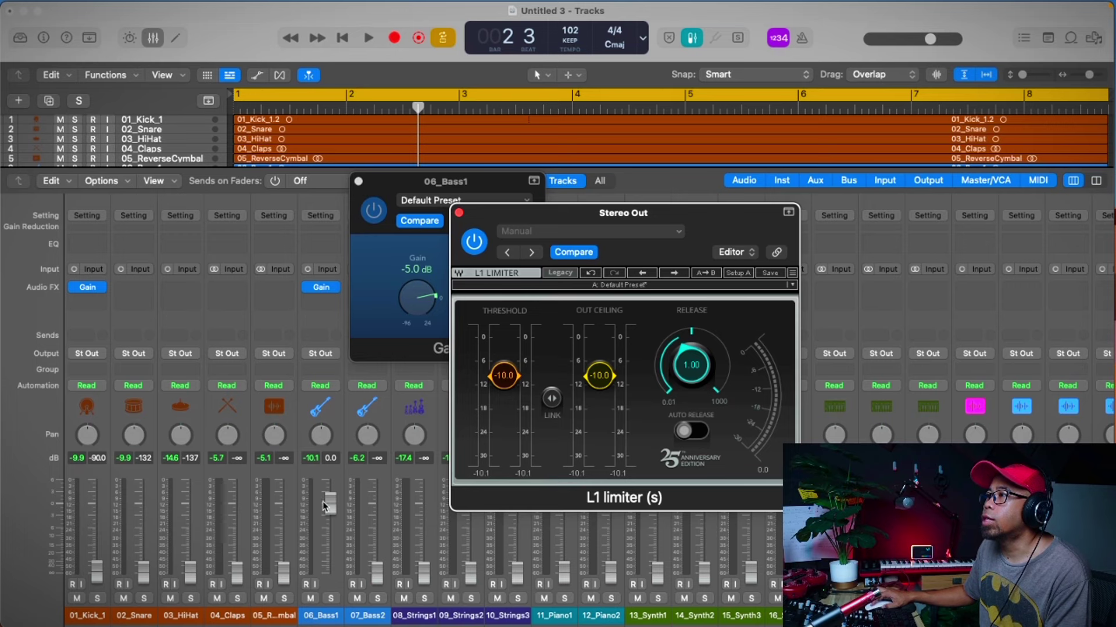
left_click(358, 182)
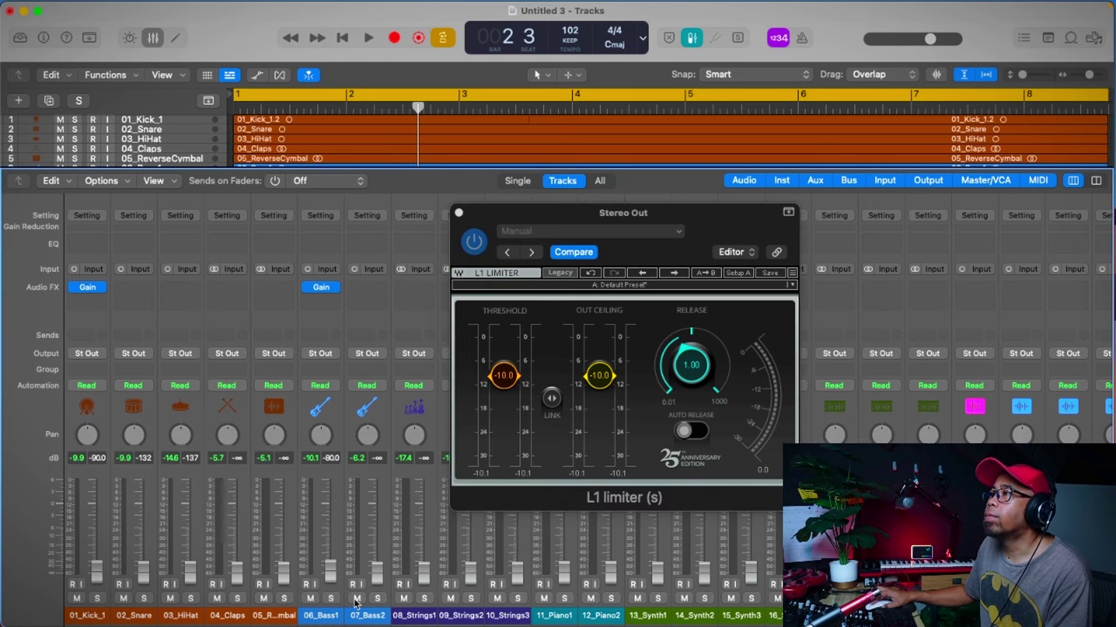
Solo 07_Bass2 with its fader at 0.0 dB, reset the limiter's readings, and play the song to measure its peak
left_click(378, 599)
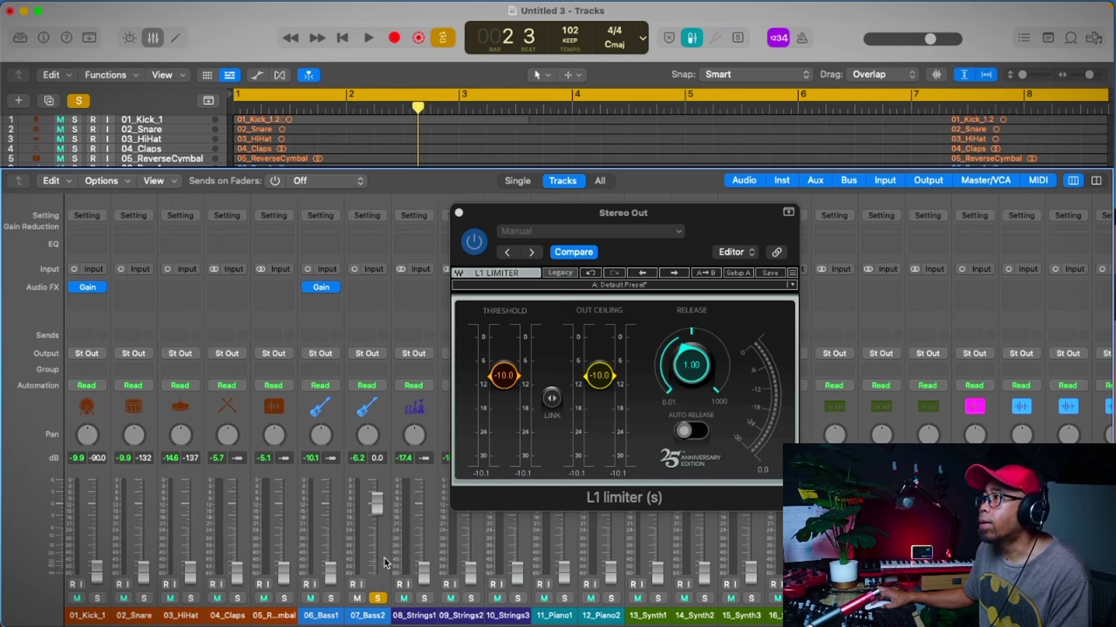
left_click(476, 487)
key("space")
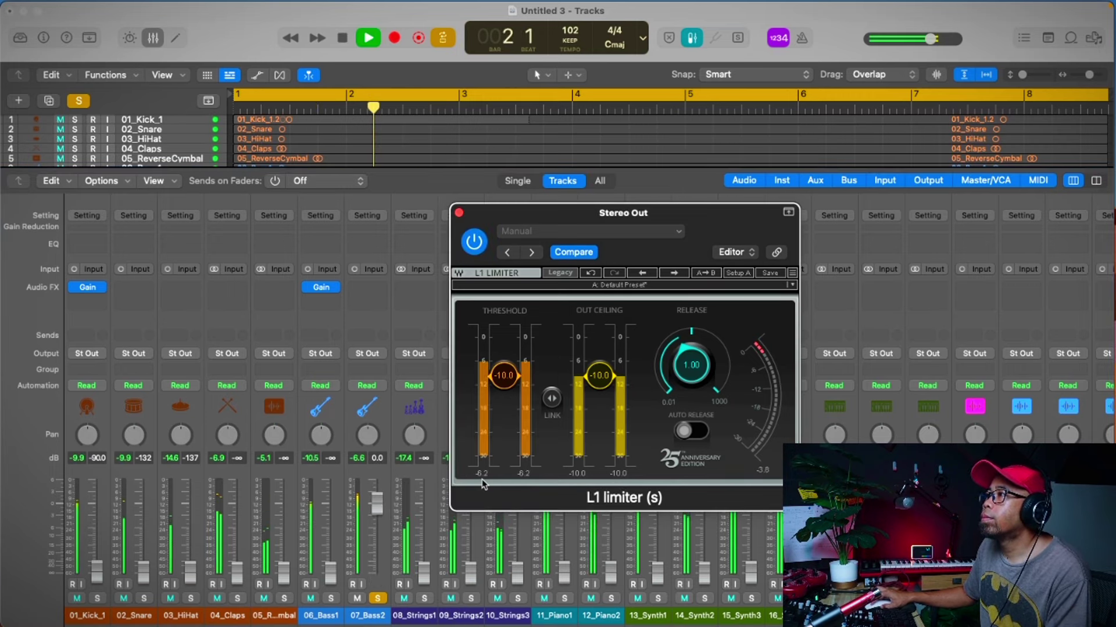
key("space")
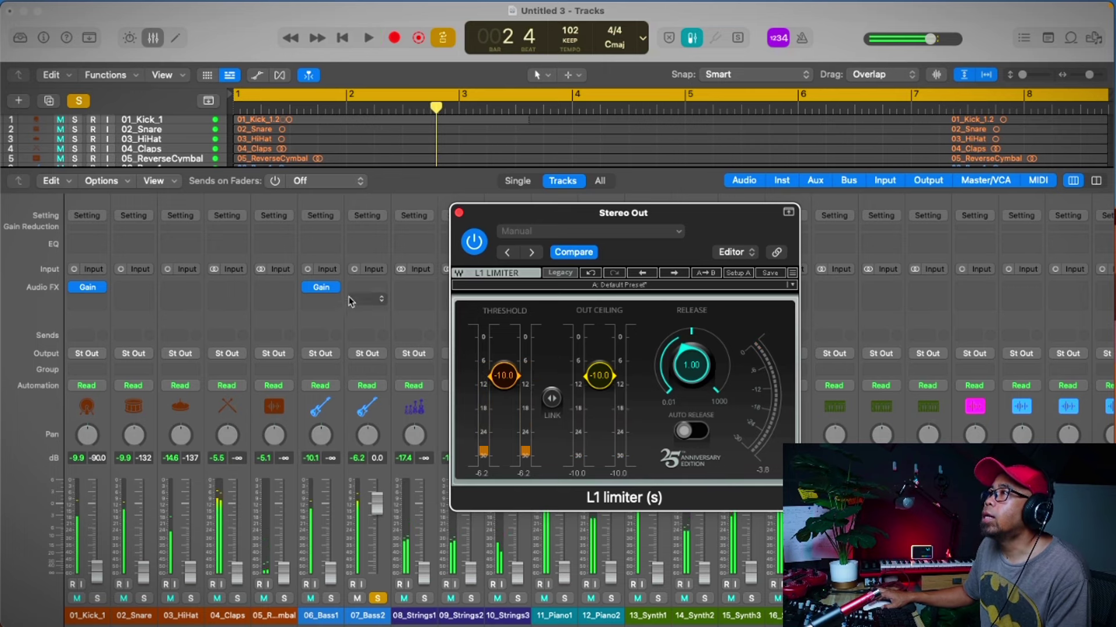
Insert a Gain plug-in on 07_Bass2 and set its gain to -4.0 dB
left_click(323, 287)
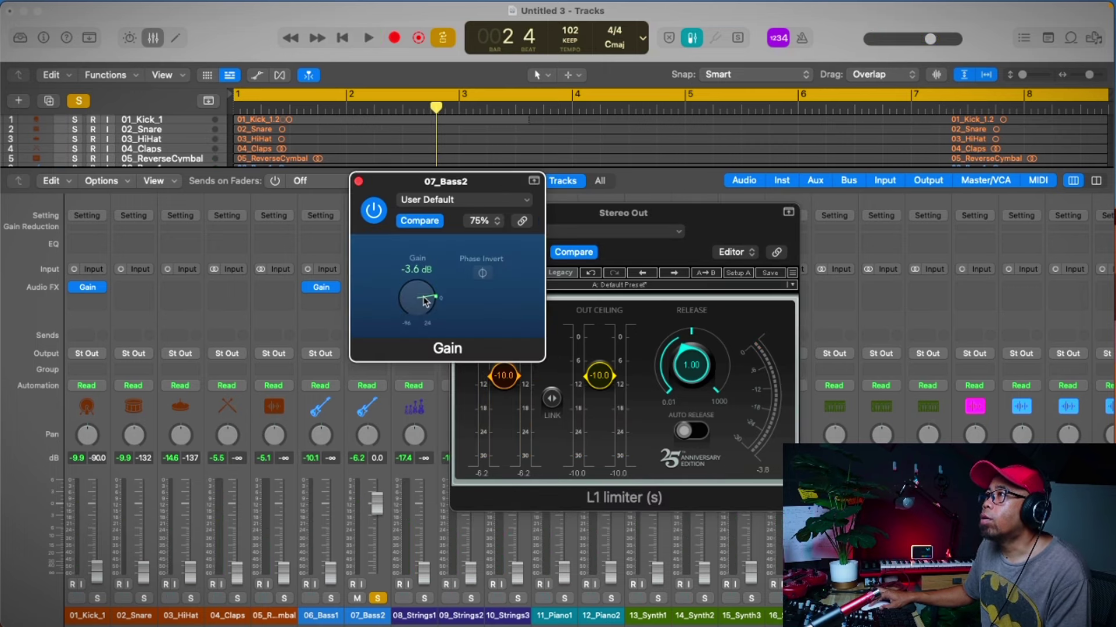
key("space")
left_click_drag(423, 288, 423, 293)
Recheck the level of 07_Bass2 in the limiter, stop playback, and lower the 07_Bass2 fader fully
left_click(507, 424)
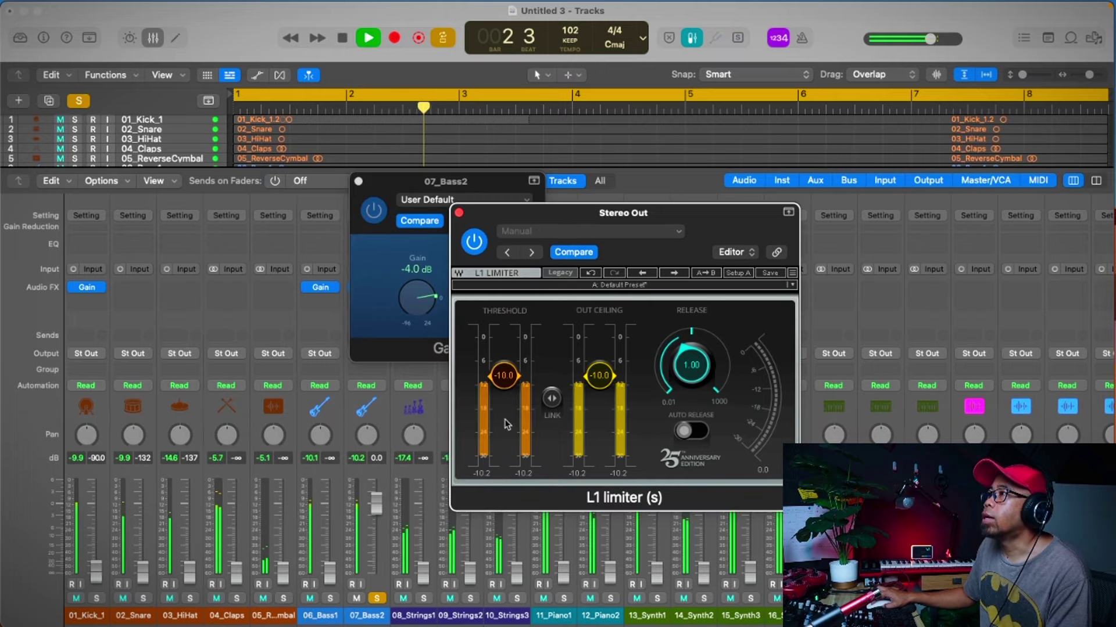
key("space")
left_click_drag(376, 513, 376, 572)
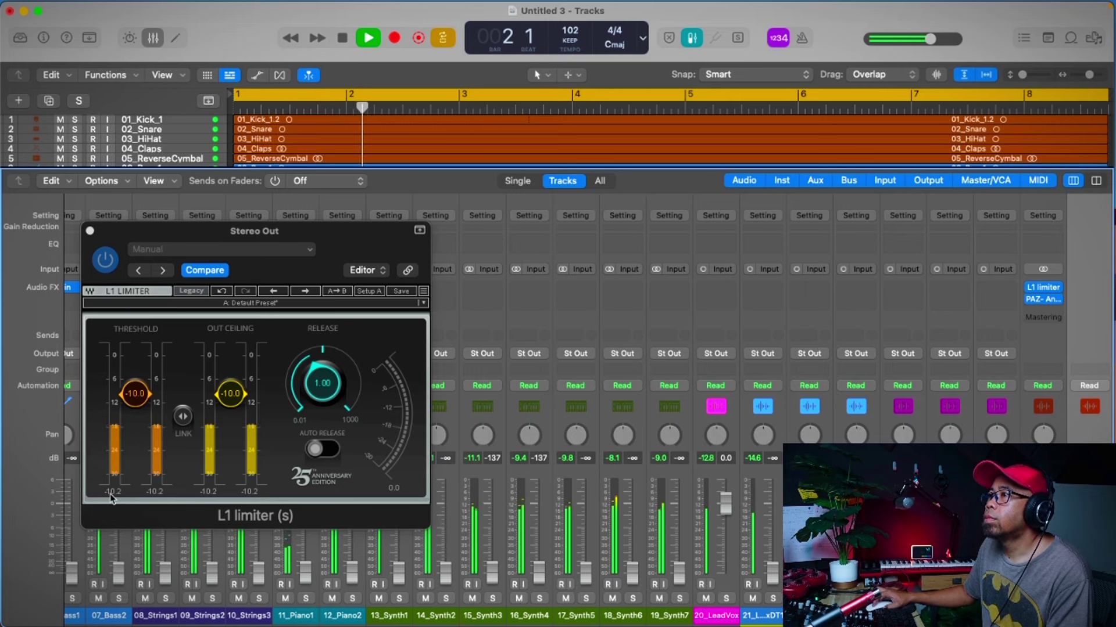
Measure the 20_LeadVox peak in the limiter with its fader at 0.0 dB, and insert a Gain plug-in set to +4.0 dB
left_click(186, 499)
key("space")
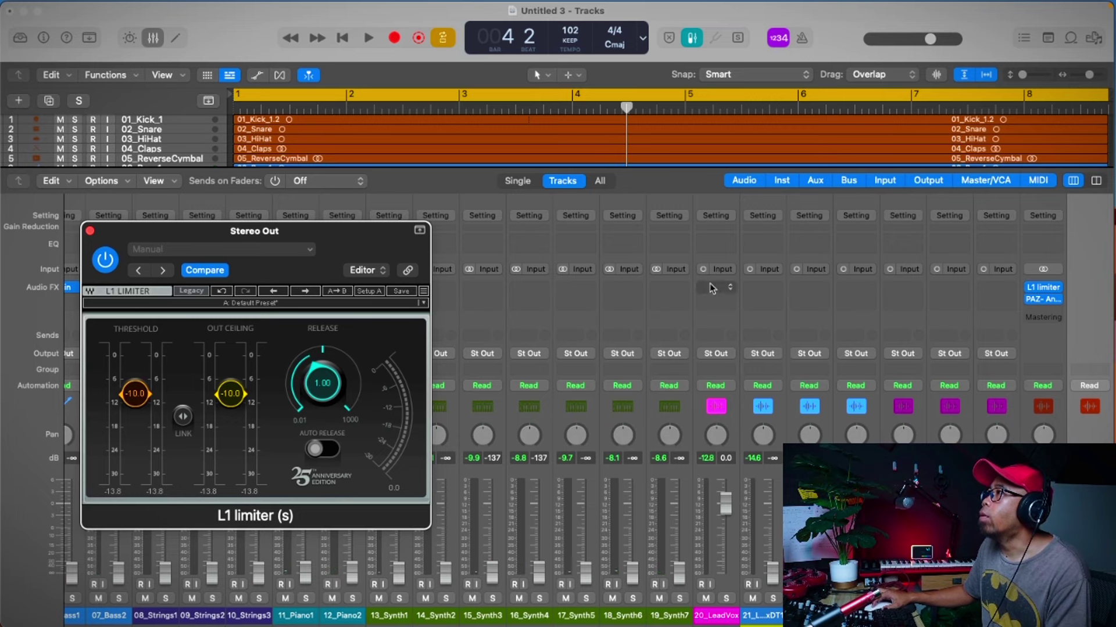
left_click(711, 289)
left_click(820, 198)
Play the song to recheck 20_LeadVox with the limiter's peak readings reset, stop, and bypass the limiter
key("space")
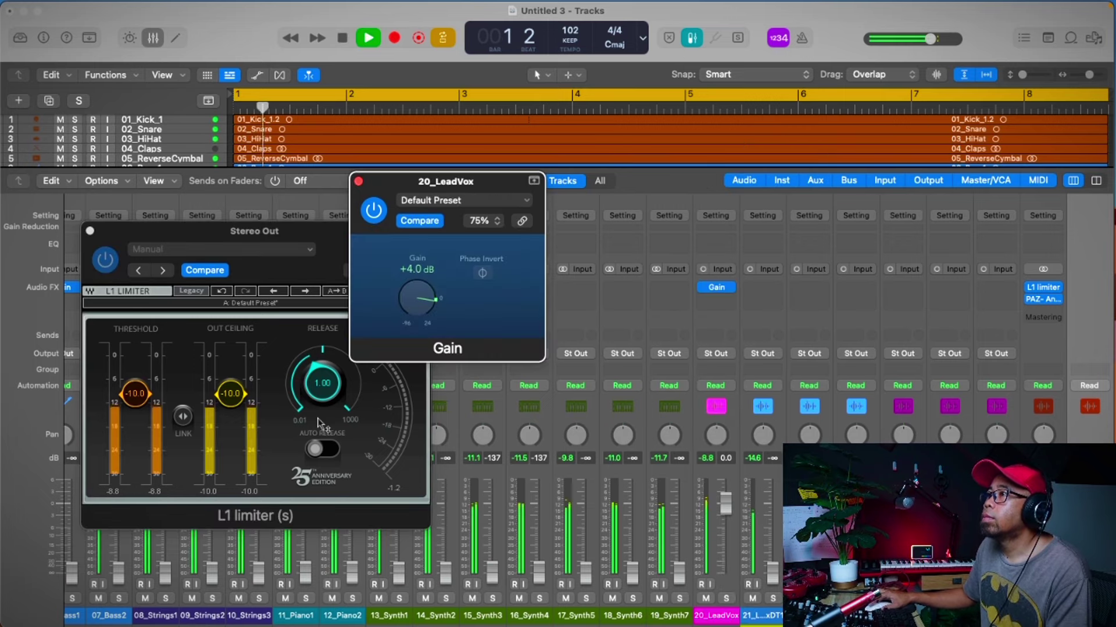
left_click(154, 491)
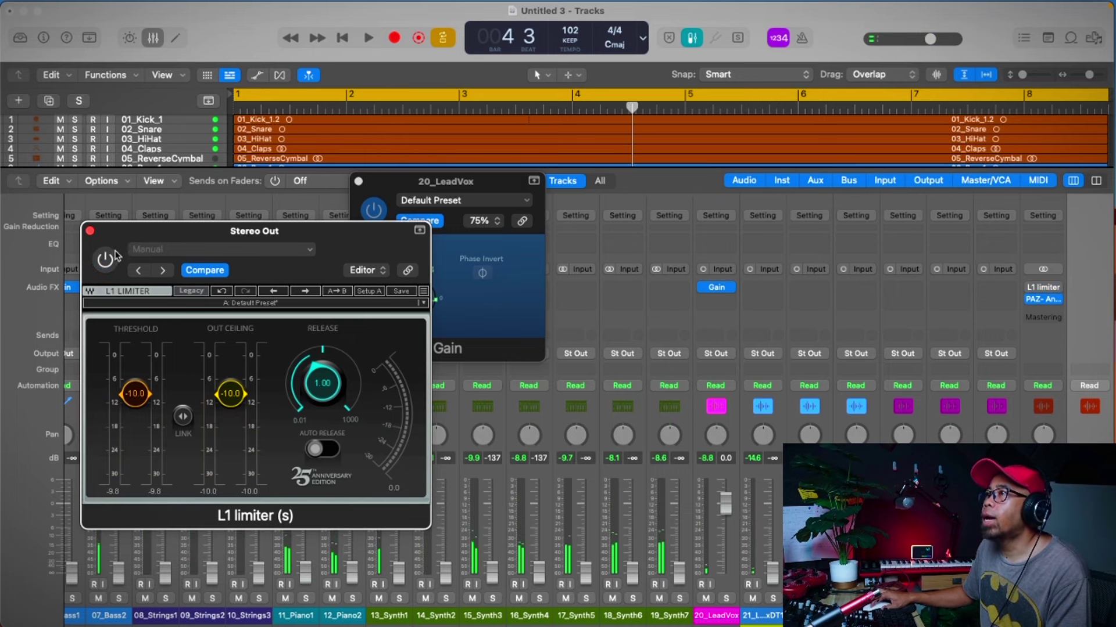
left_click_drag(120, 240, 520, 221)
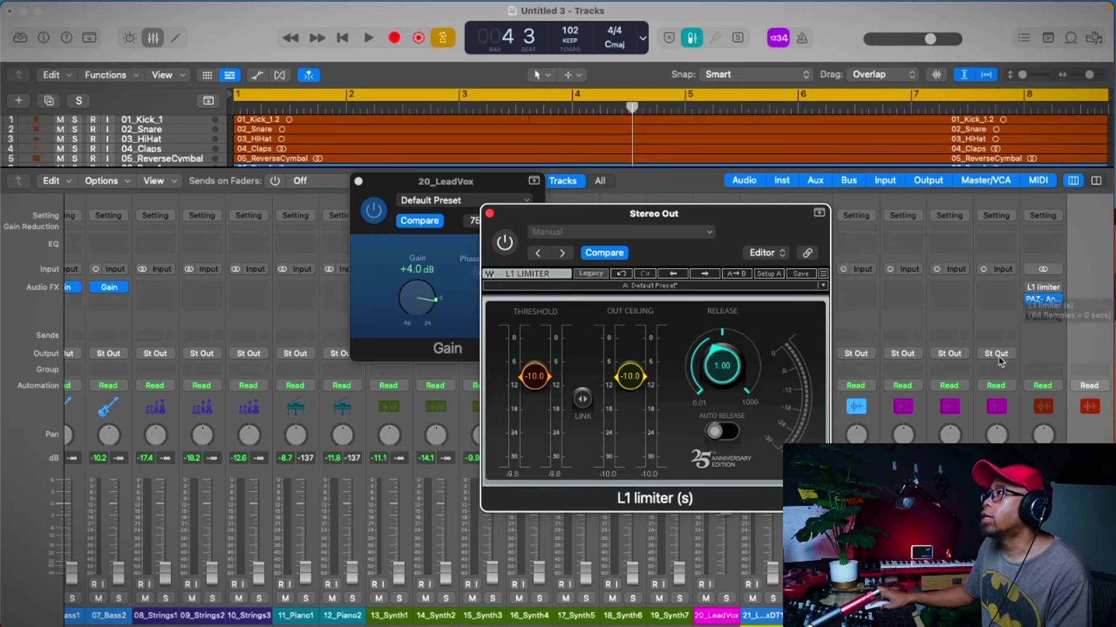
Raise the 01_Kick_1, 06_Bass1 and 07_Bass2 faders to 0.0 dB and play them together from the beginning with the limiter bypassed
scroll(581, 552, "left", 5)
left_click(93, 575)
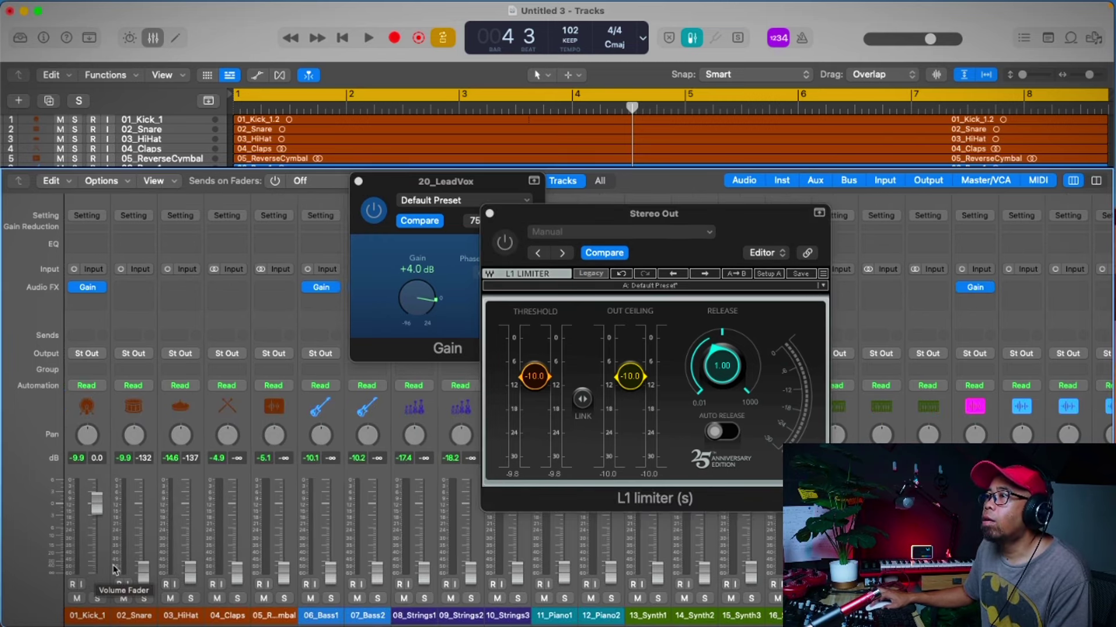
key("Return")
key("space")
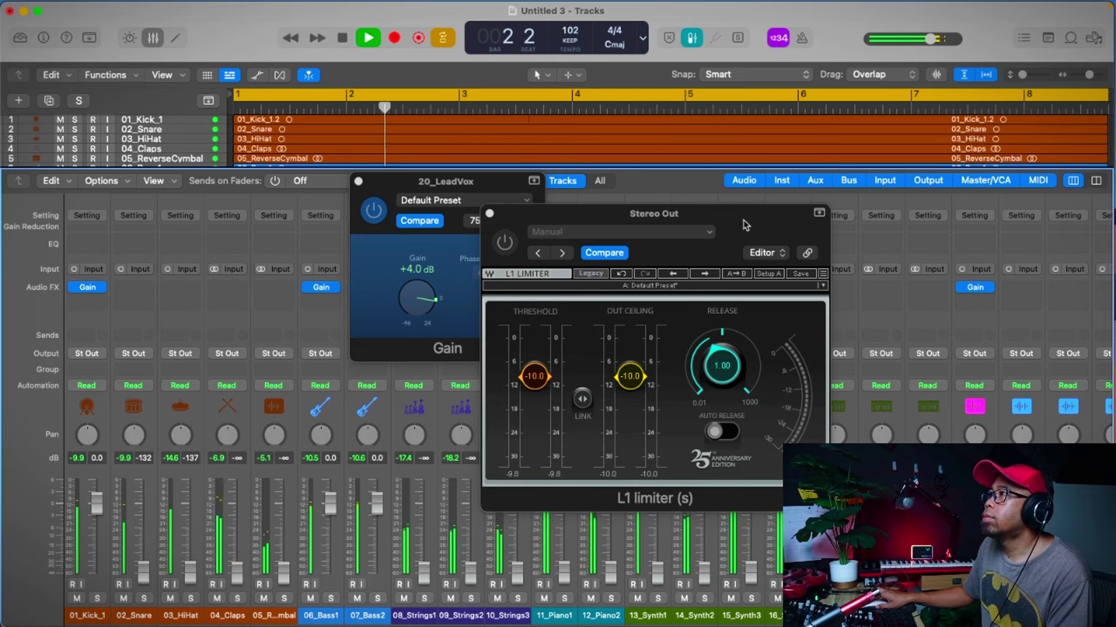
left_click_drag(746, 217, 692, 203)
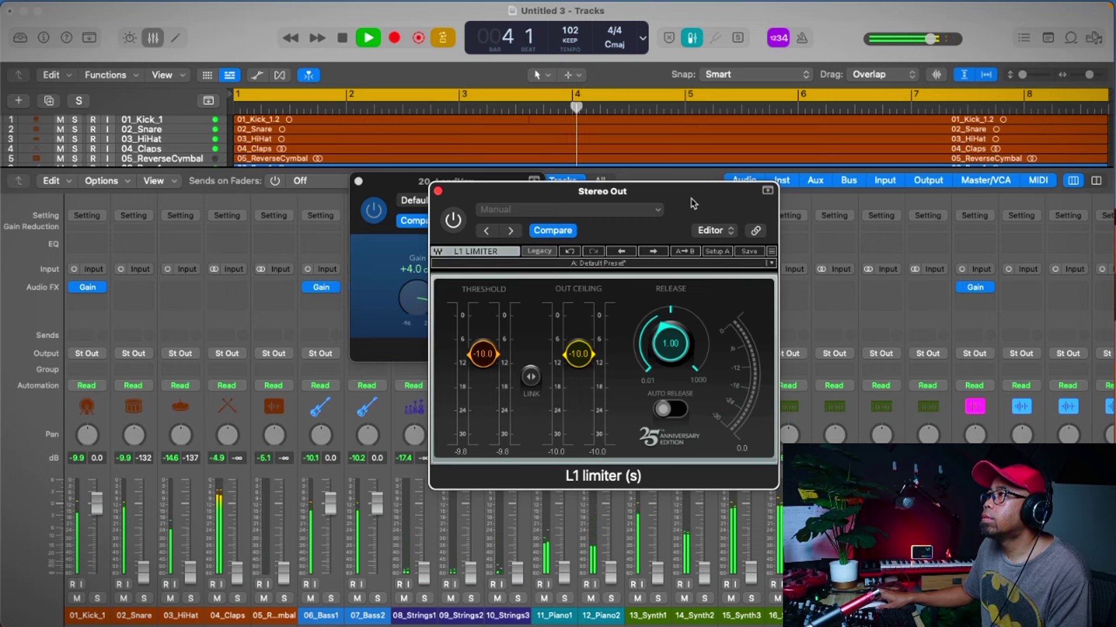
key("space")
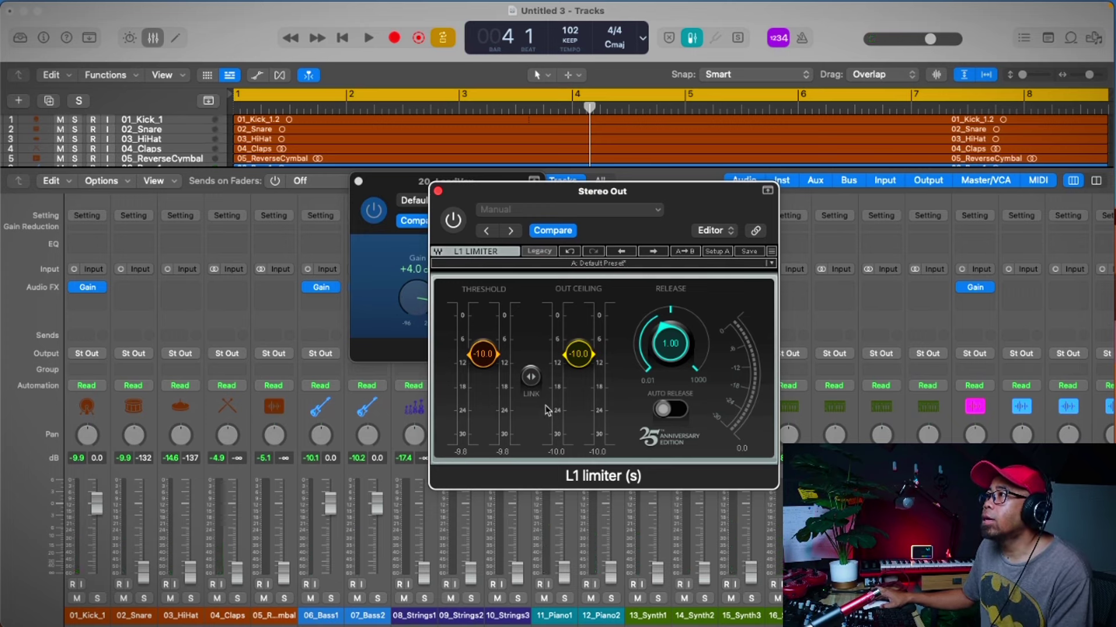
Raise the 02_Snare fader to 0.0 dB, solo the track, play it from the beginning, and stop
left_click(143, 599)
key("Return")
key("space")
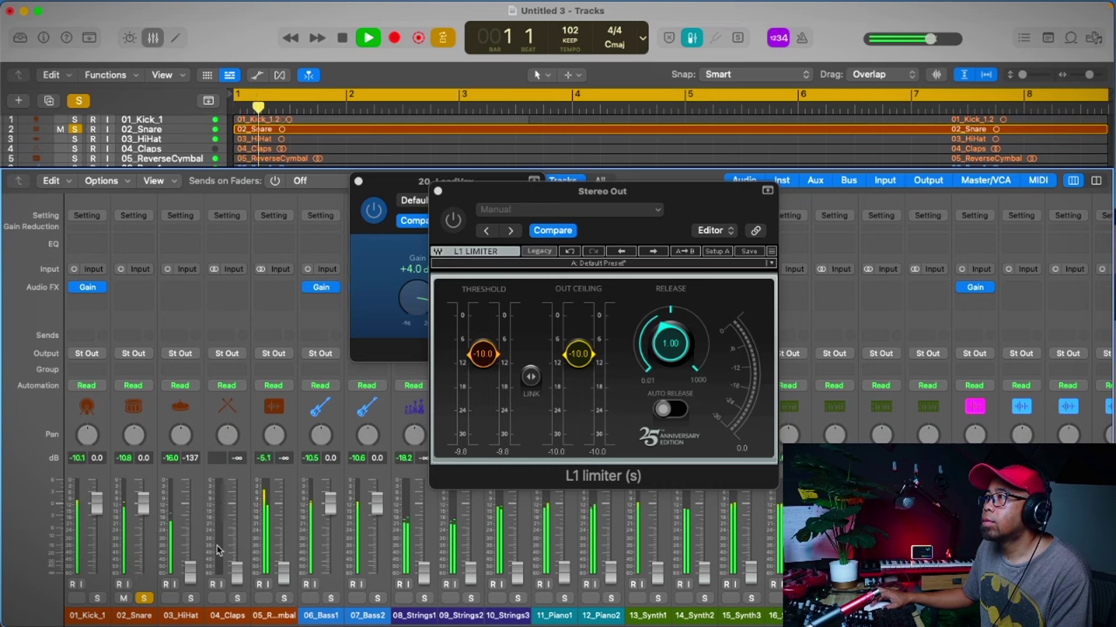
key("space")
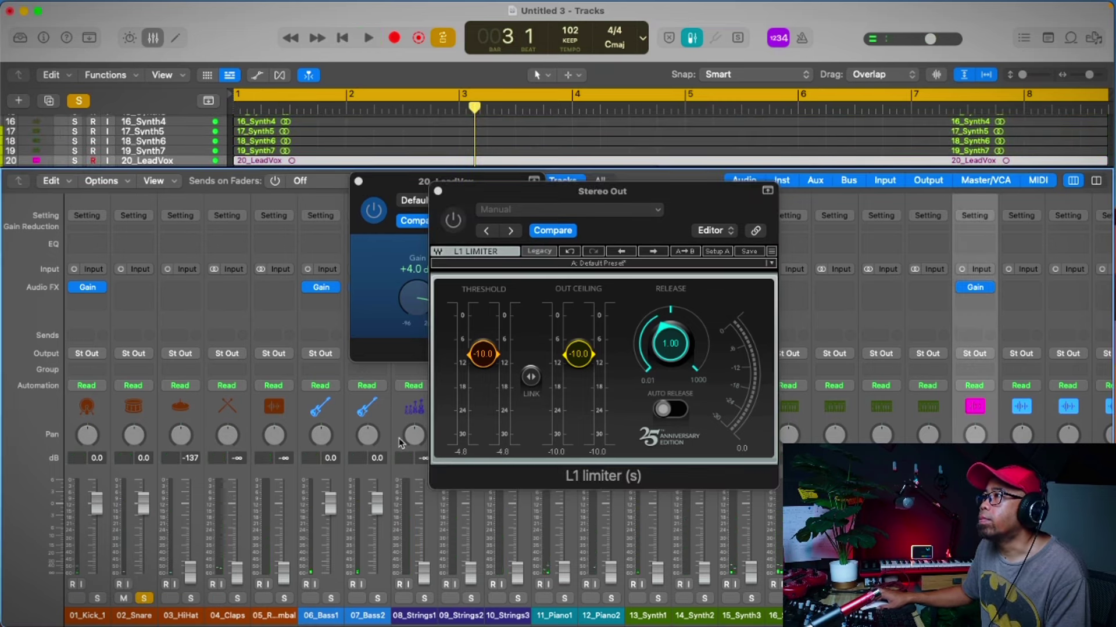
Replay the soloed 02_Snare with the limiter enabled and its peak readings reset, and then unsolo the track and stop playback
key("Return")
key("space")
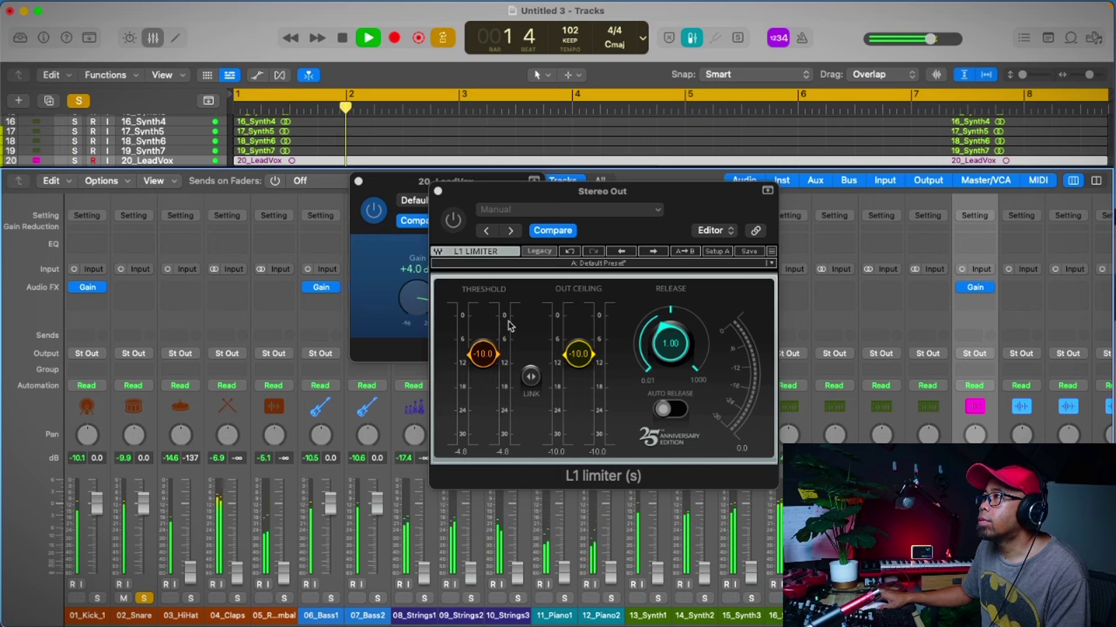
left_click(521, 409)
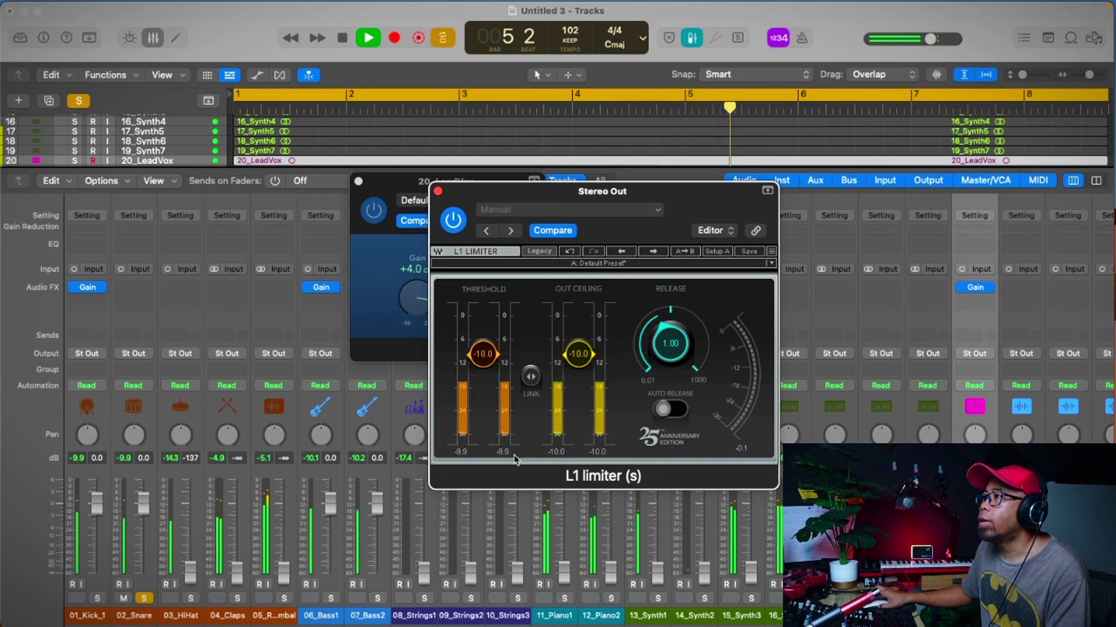
left_click(144, 599)
key("space")
Close the 20_LeadVox Gain window and set the limiter's linked threshold and out ceiling to -18.0
scroll(290, 523, "right", 5)
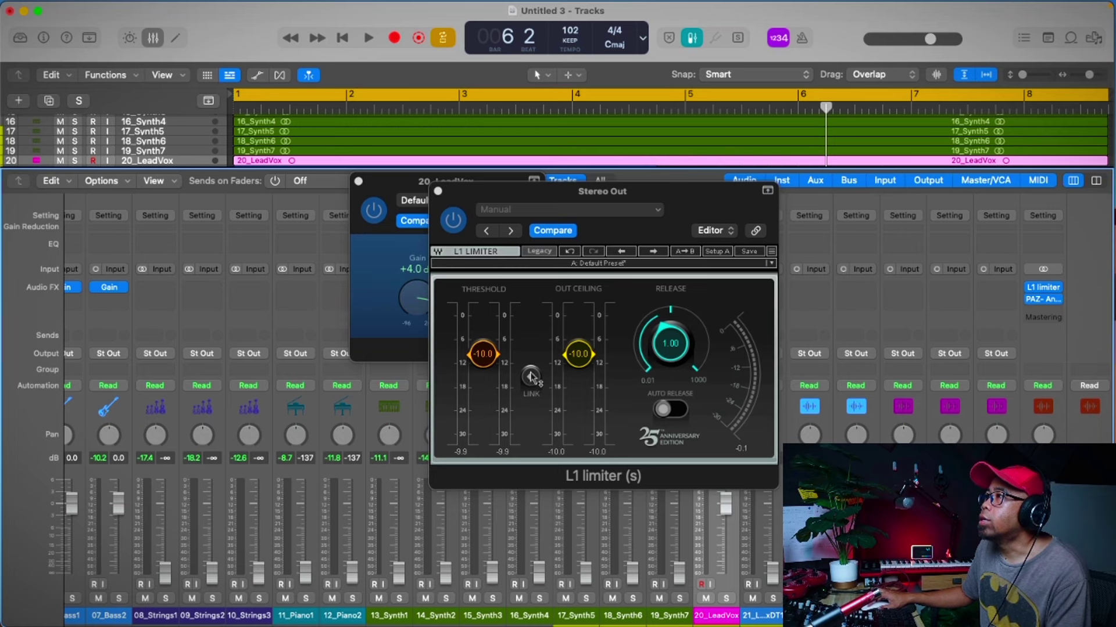
left_click_drag(530, 377, 536, 504)
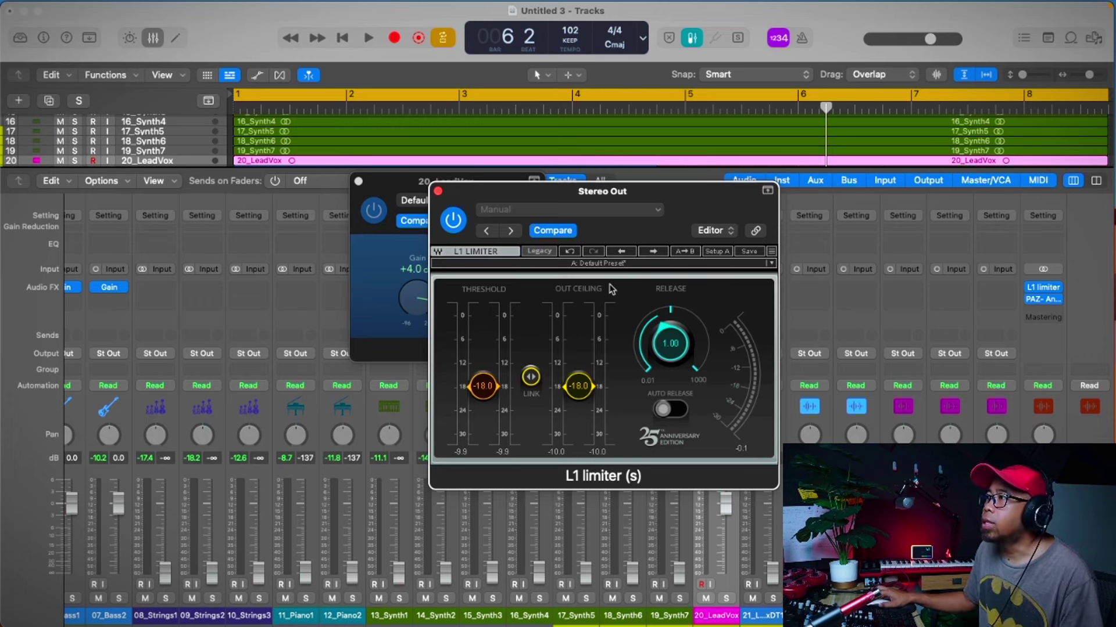
left_click(359, 183)
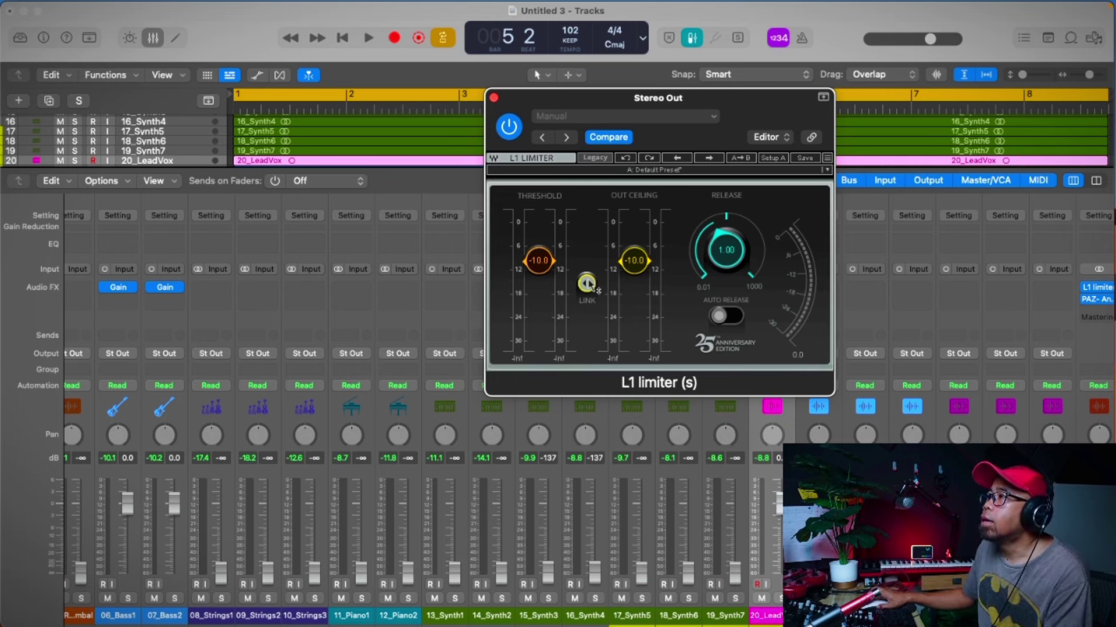
left_click_drag(587, 283, 596, 408)
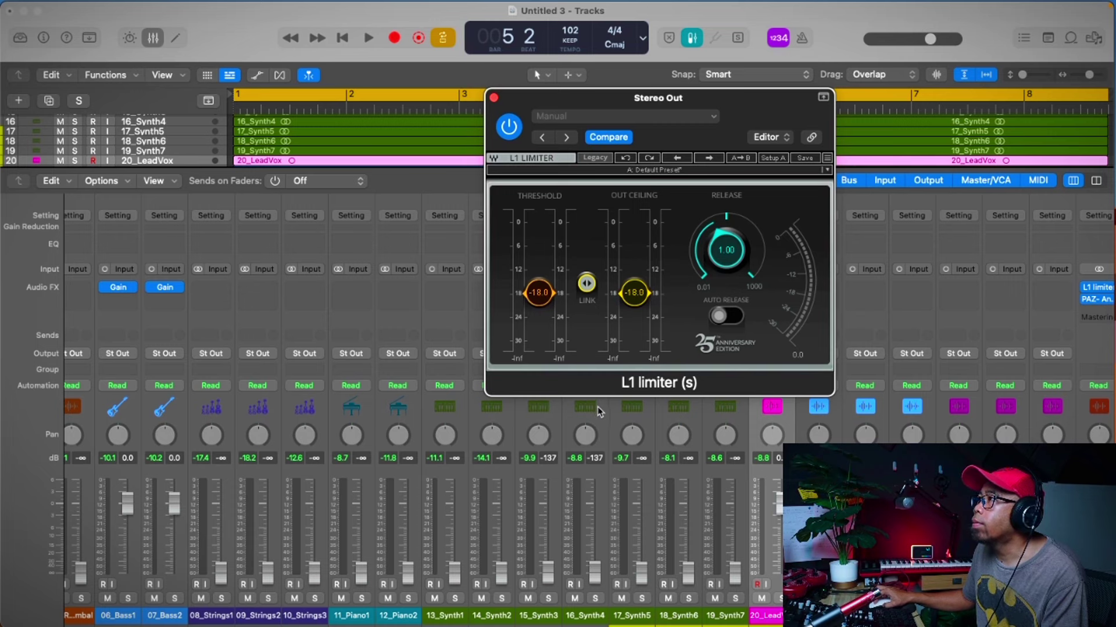
Raise the 11_Piano1 fader to 0.0 dB, solo it, and play the song with the limiter's peak readings reset to measure it
left_click(361, 572, "alt")
left_click(362, 599)
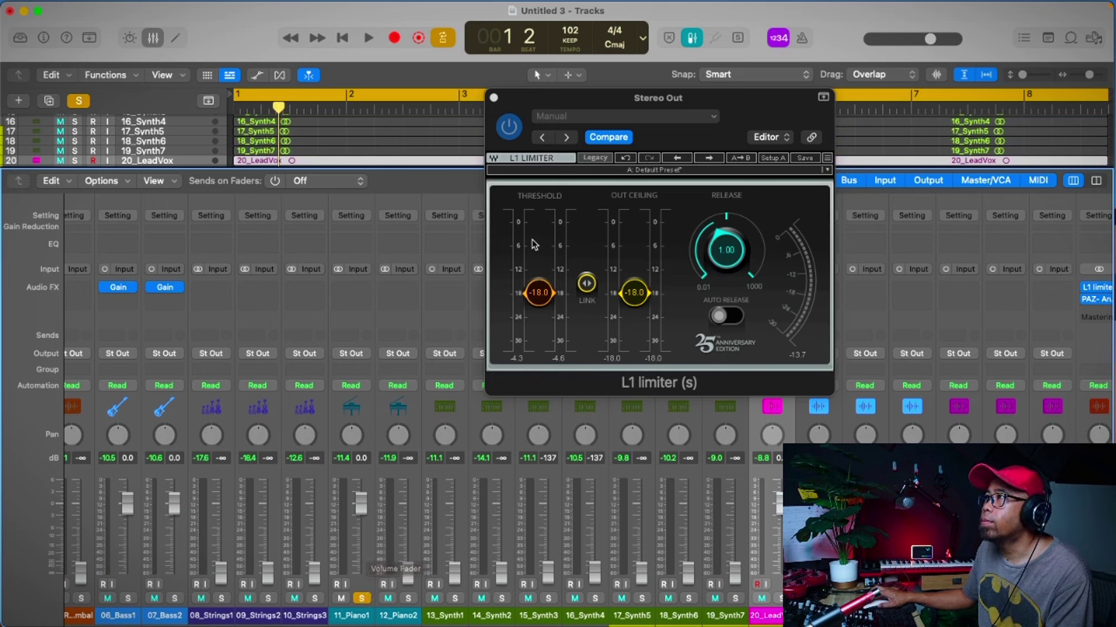
key("space")
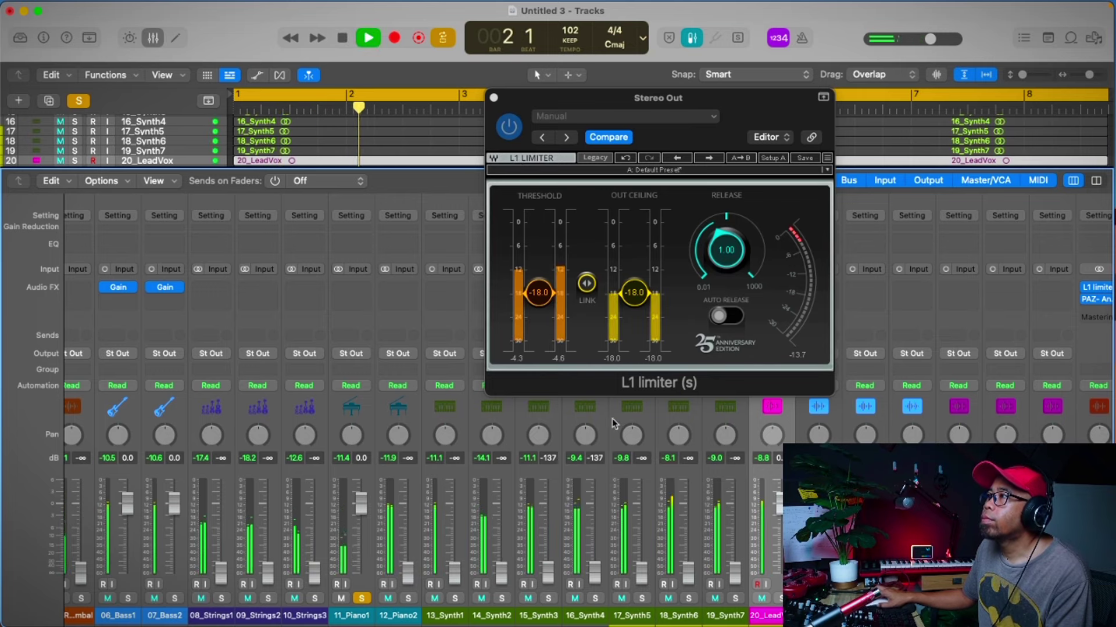
left_click(529, 372)
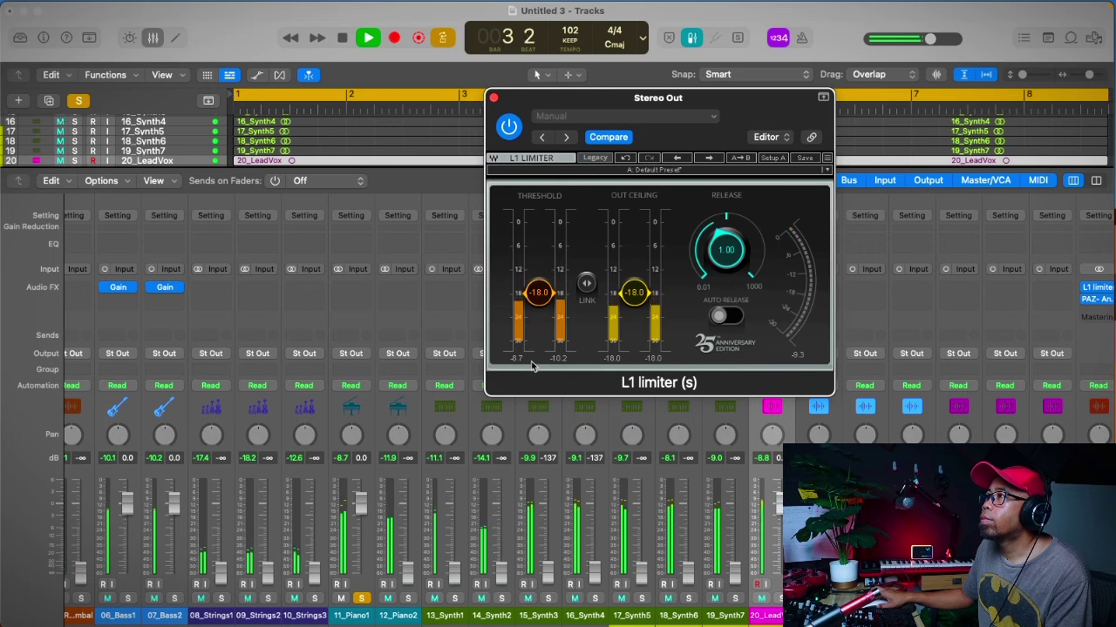
Stop playback, insert a Gain plug-in on 11_Piano1, and set its gain to -10.0 dB
key("space")
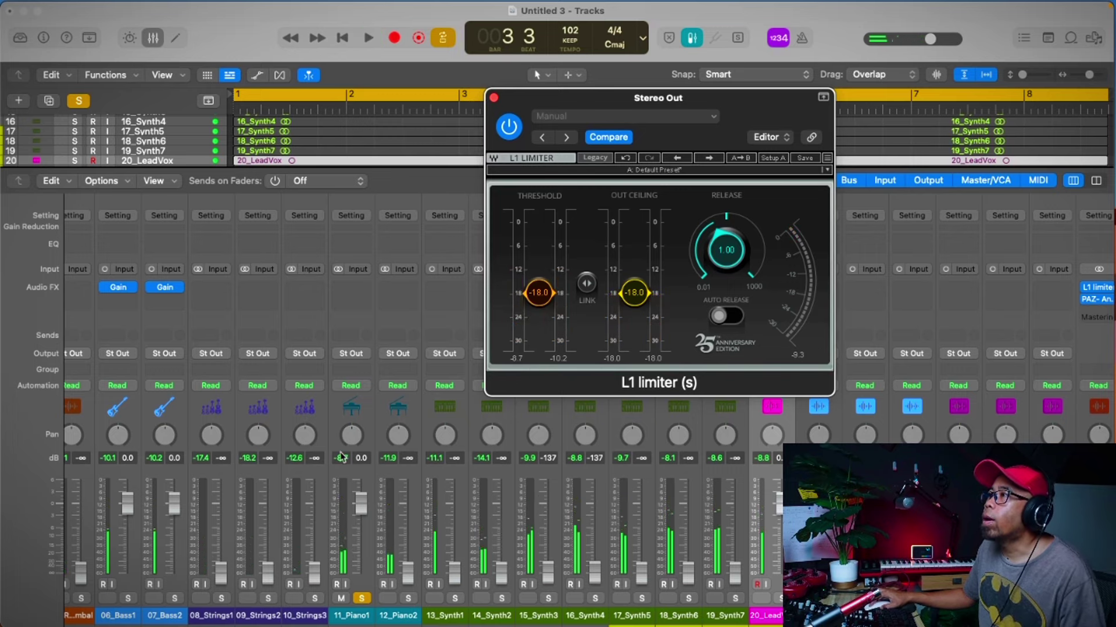
scroll(357, 279, "left", 1)
left_click(359, 288)
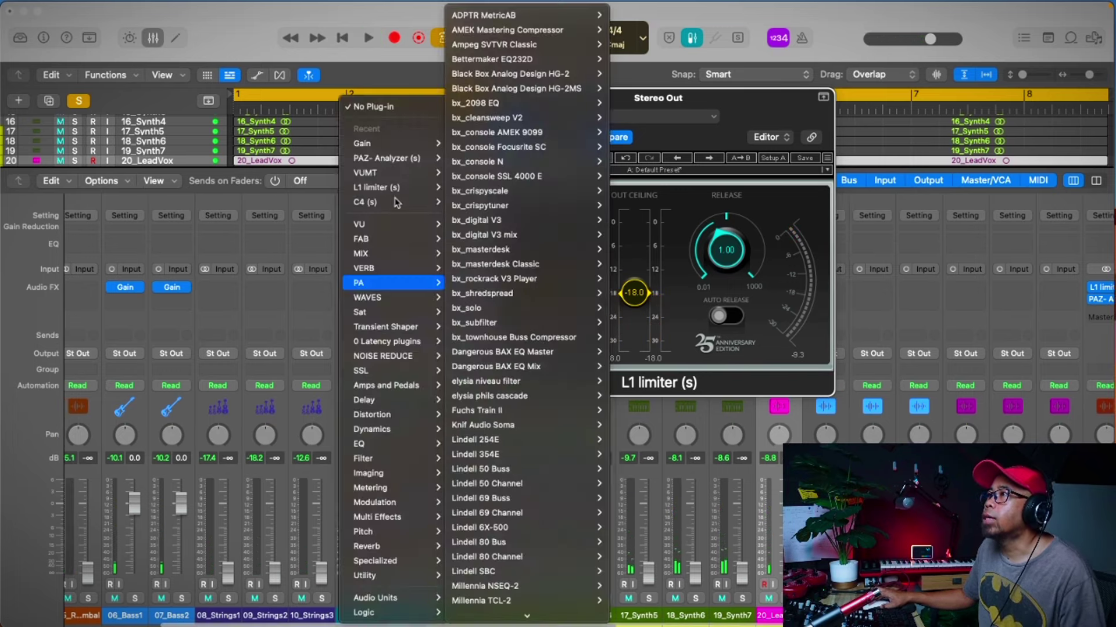
left_click(464, 143)
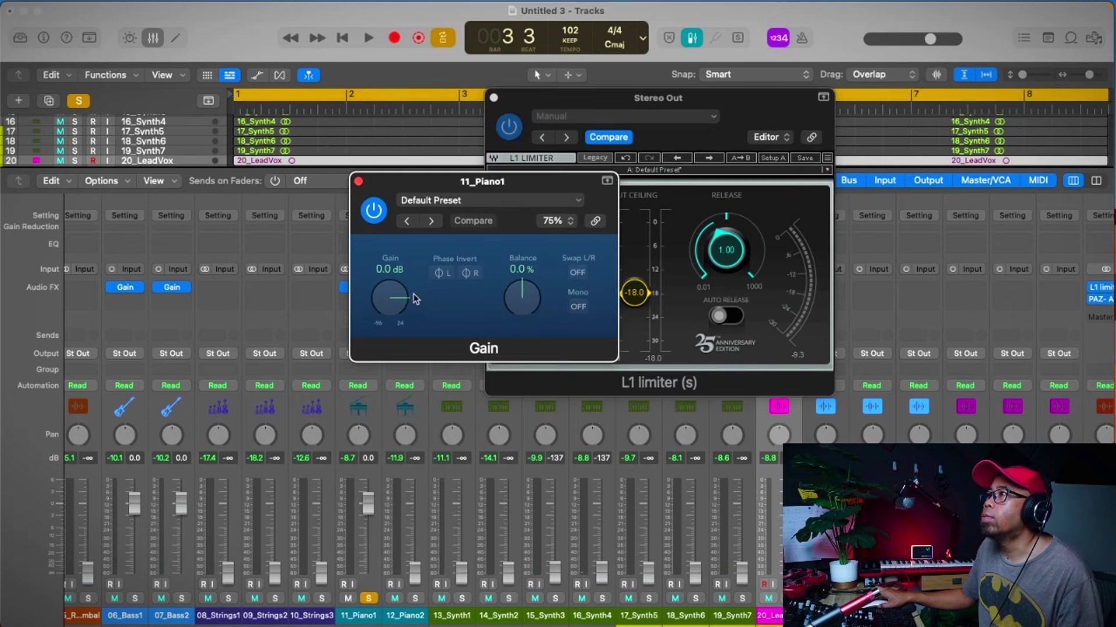
double_click(385, 267)
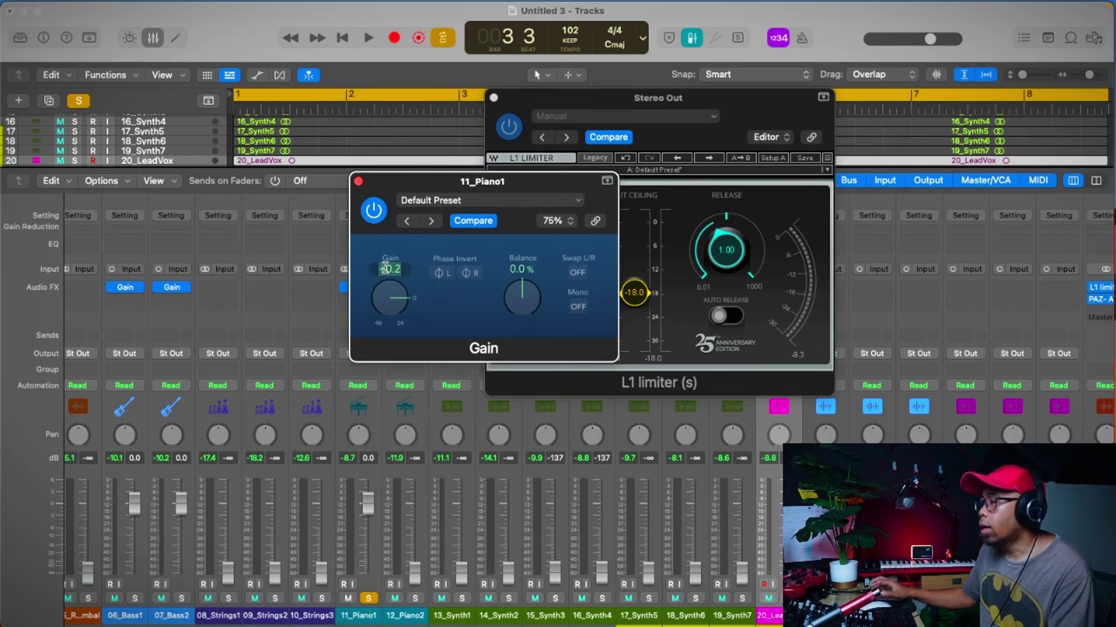
type("-10")
key("Return")
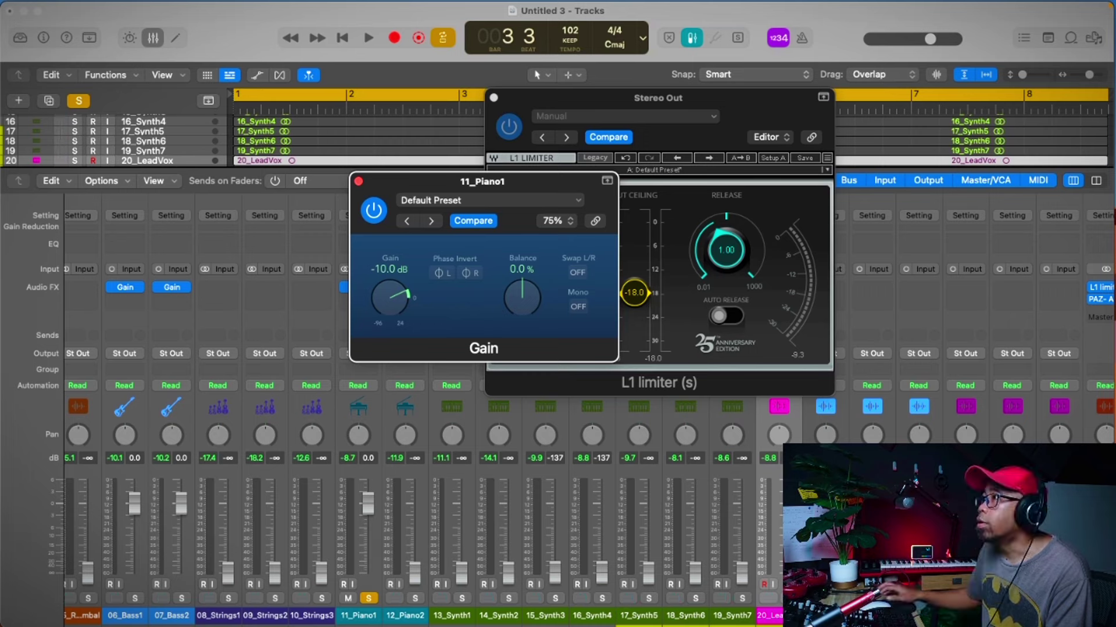
Replay the soloed 11_Piano1 with the limiter's peak readings reset and its Gain window moved clear of the limiter
key("space")
left_click_drag(513, 178, 307, 180)
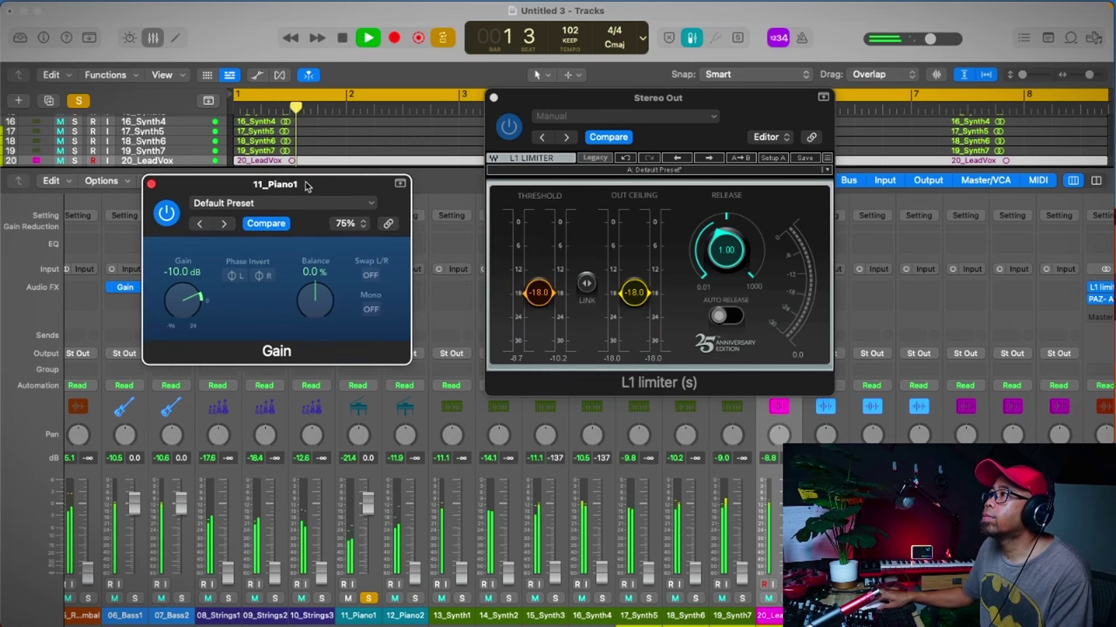
left_click(561, 360)
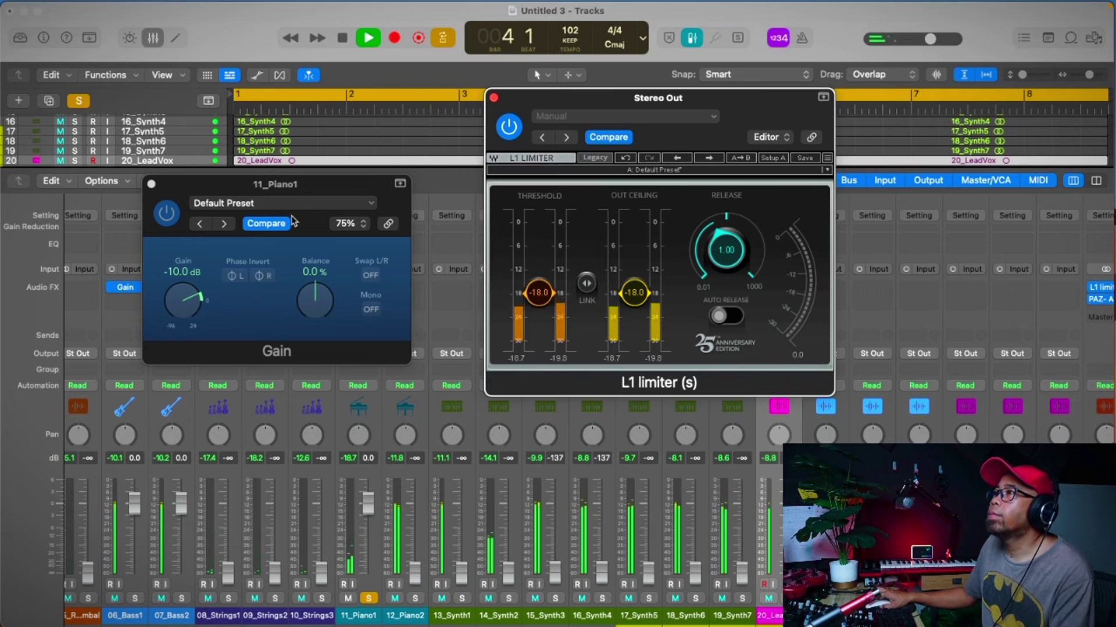
left_click_drag(316, 186, 198, 178)
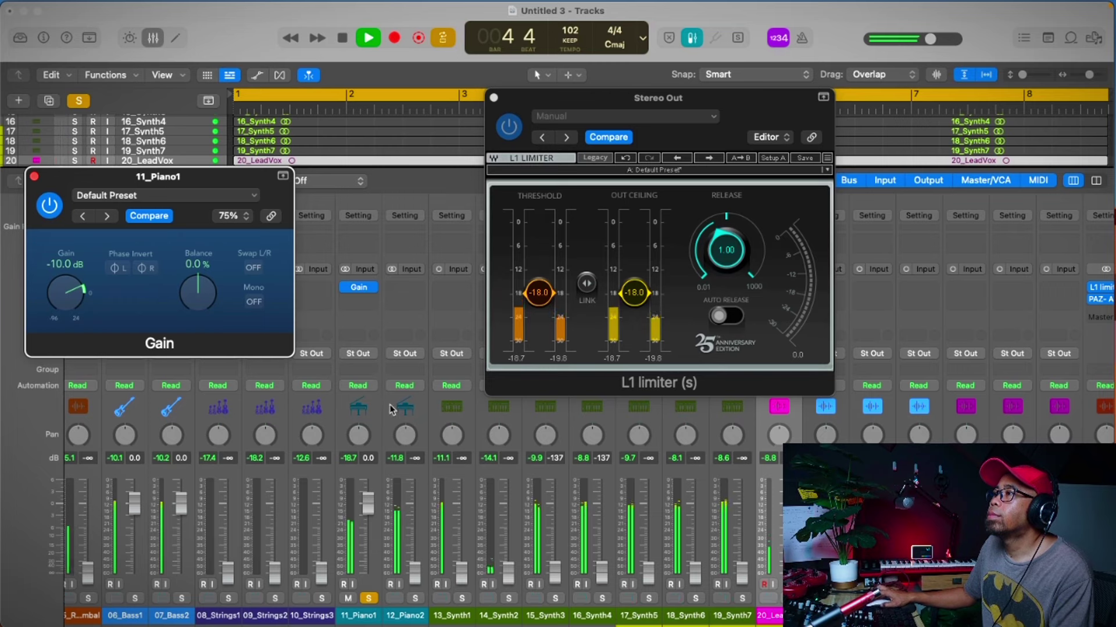
key("space")
Unsolo 11_Piano1, bypass the L1 limiter on Stereo Out, and play the full mix
key("s")
left_click(510, 129)
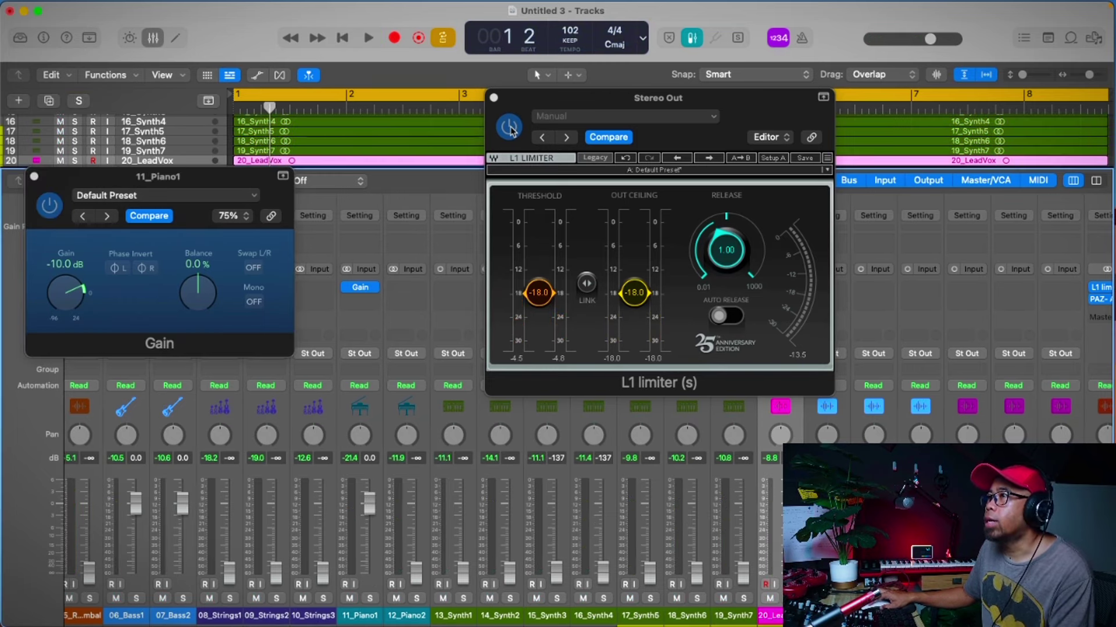
left_click(510, 129)
key("space")
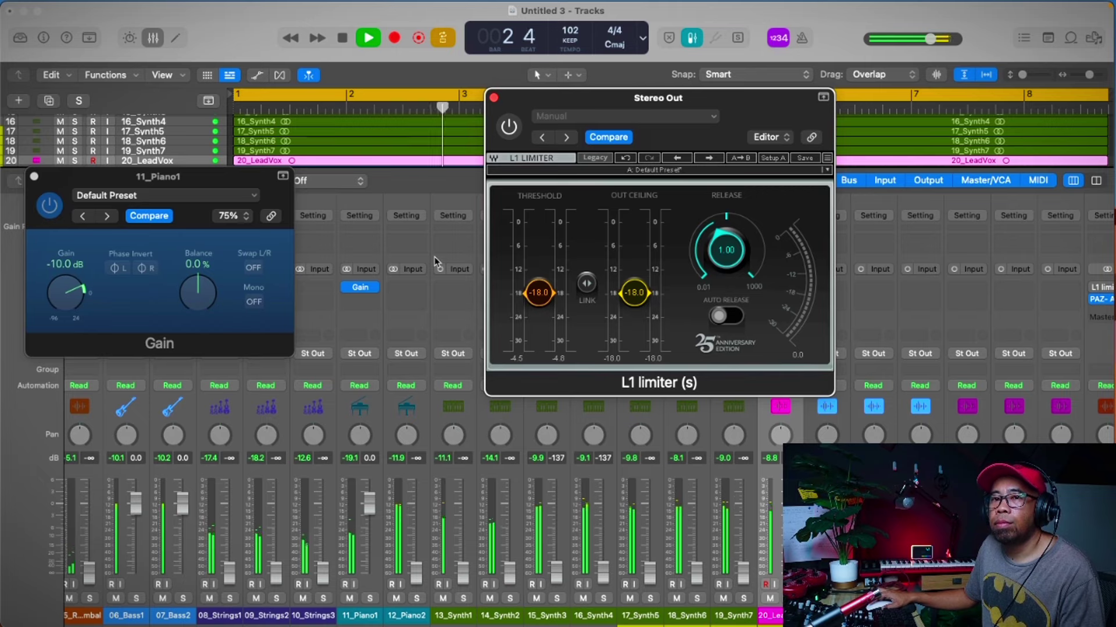
Insert a stereo Gain plug-in on 12_Piano2 and set its gain to -6.0 dB
left_click(397, 458)
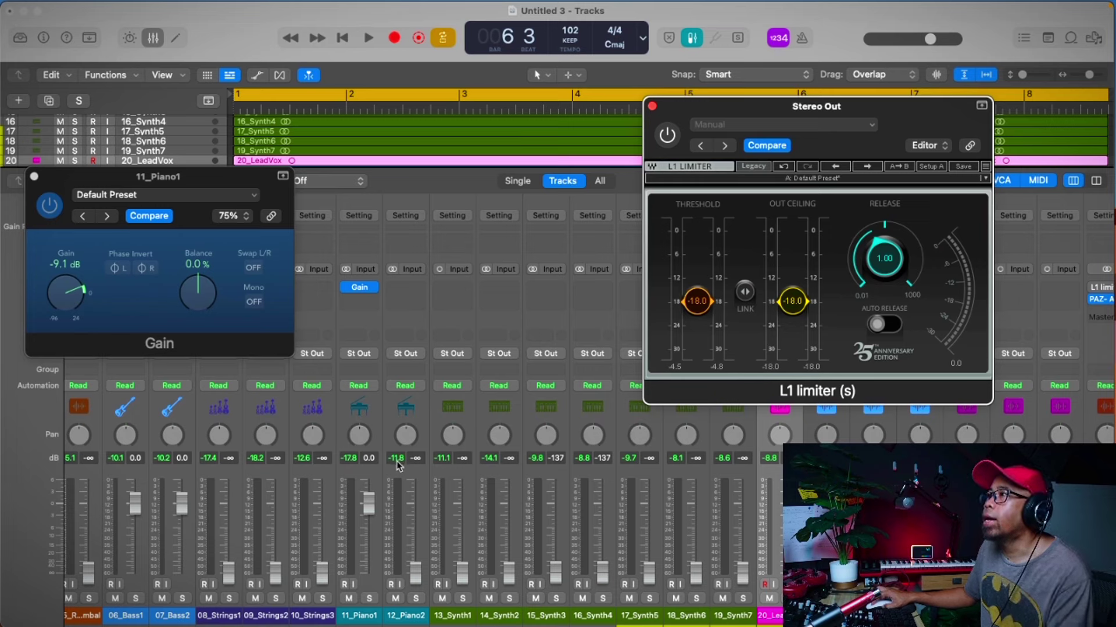
left_click(409, 286)
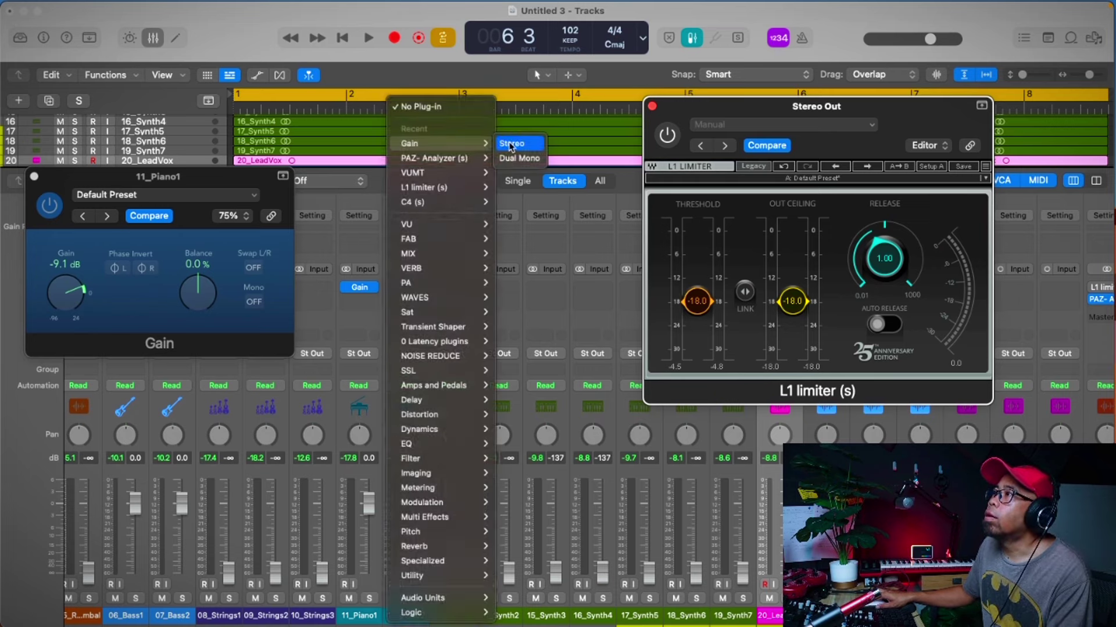
left_click(430, 144)
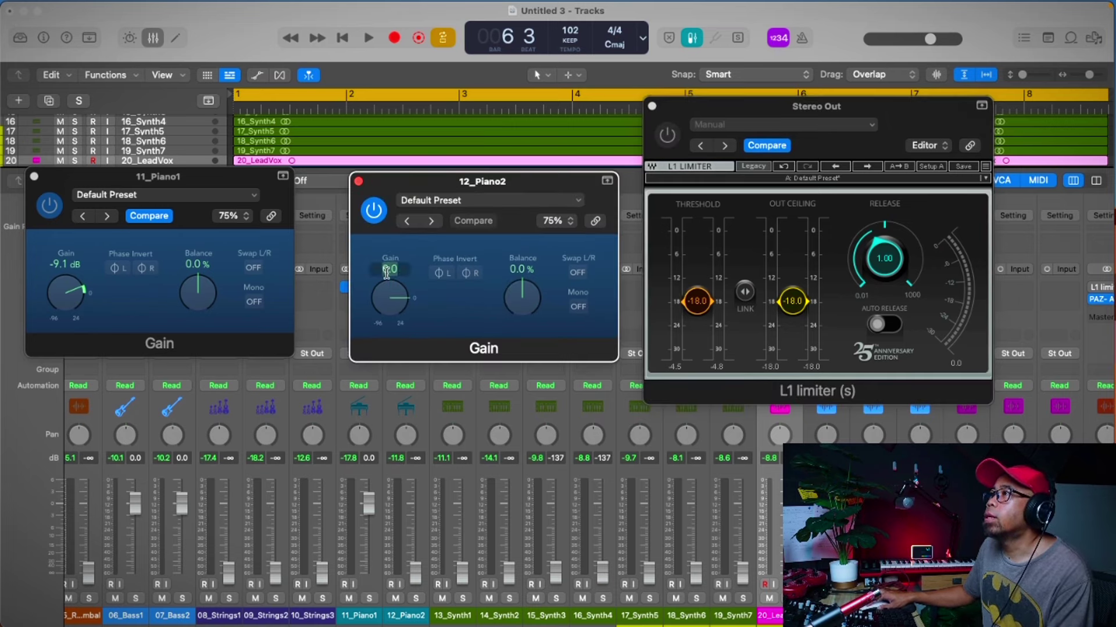
type("-6")
key("Return")
Play the mix, raise the 12_Piano2 fader to 0.0 dB, and stop playback
left_click(423, 491)
key("space")
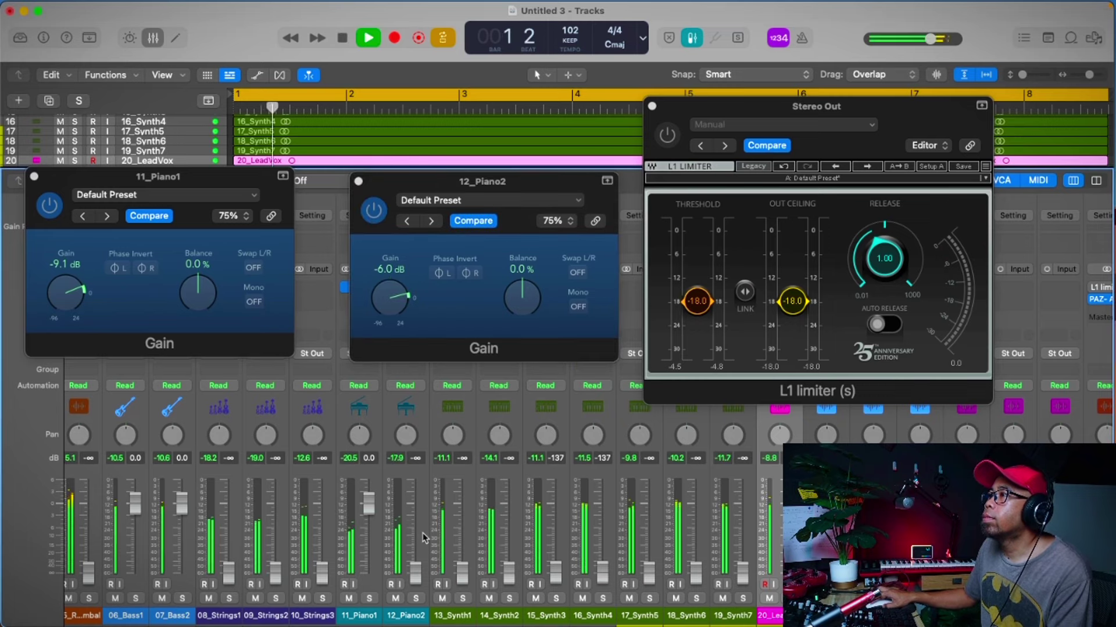
left_click(416, 575, "alt")
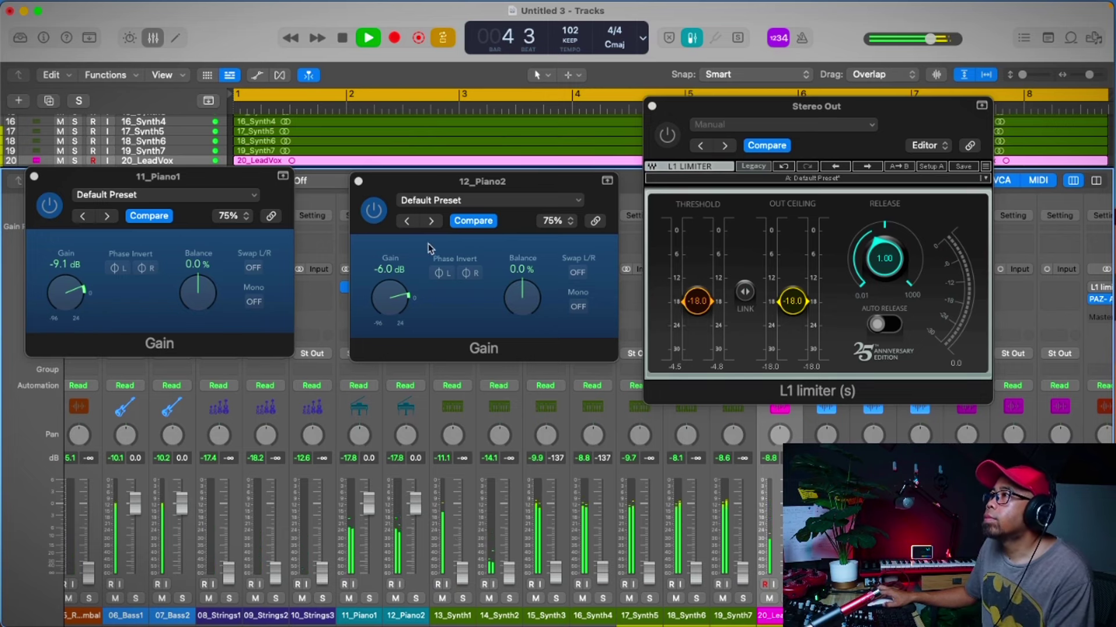
key("space")
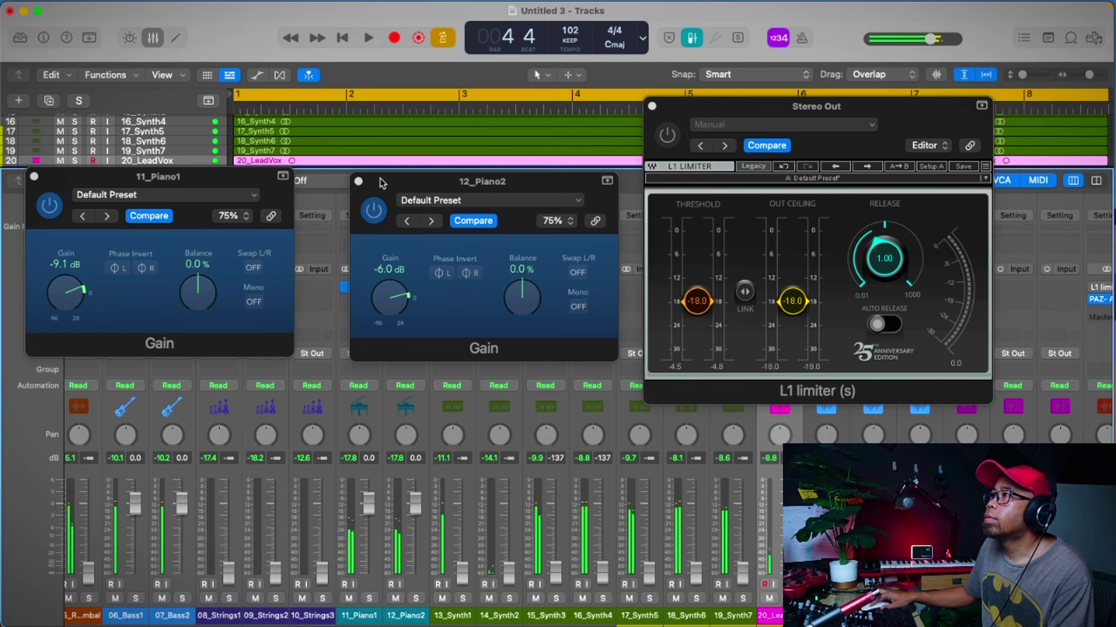
Close the Stereo Out limiter window and the 12_Piano2 Gain window
left_click(653, 107)
left_click_drag(501, 189, 719, 187)
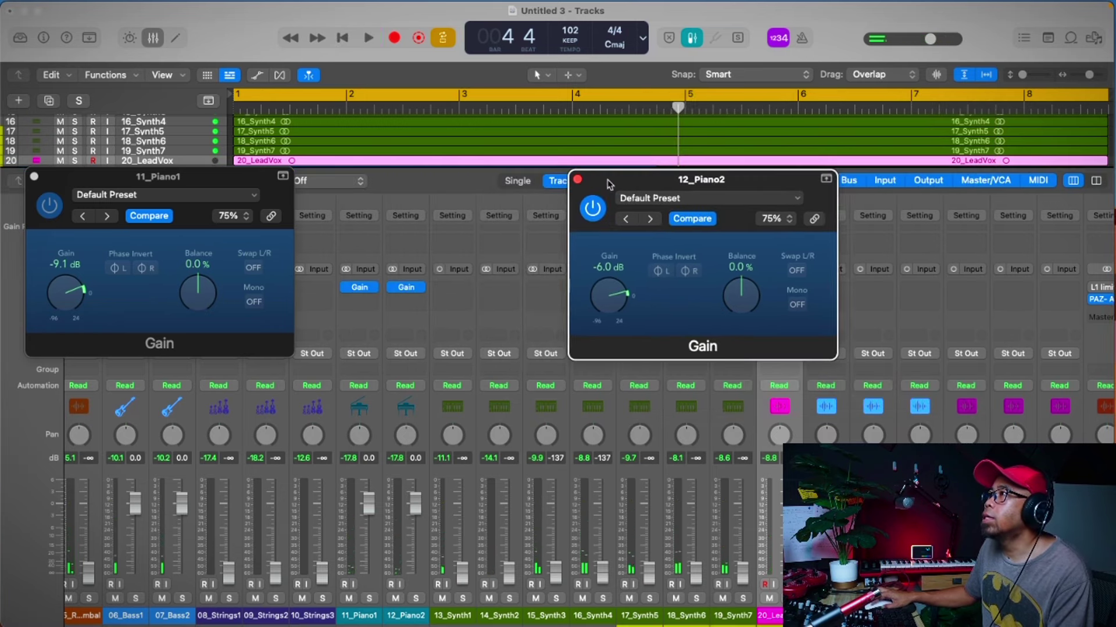
left_click(577, 180)
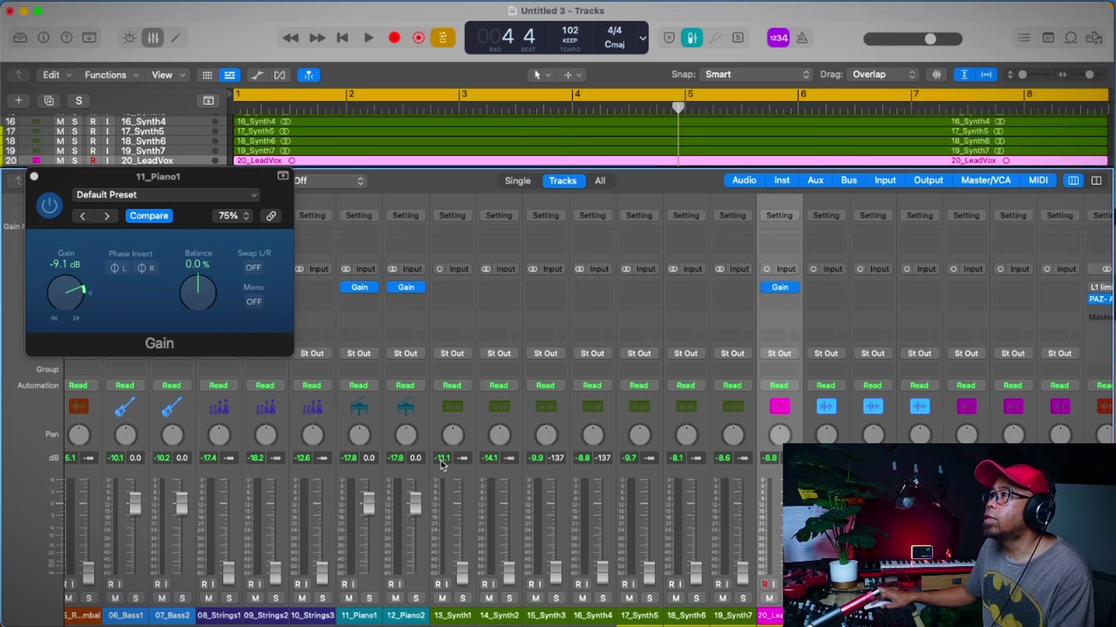
Insert a Gain plug-in on 13_Synth1 and set its gain to -7.0 dB
left_click(458, 289)
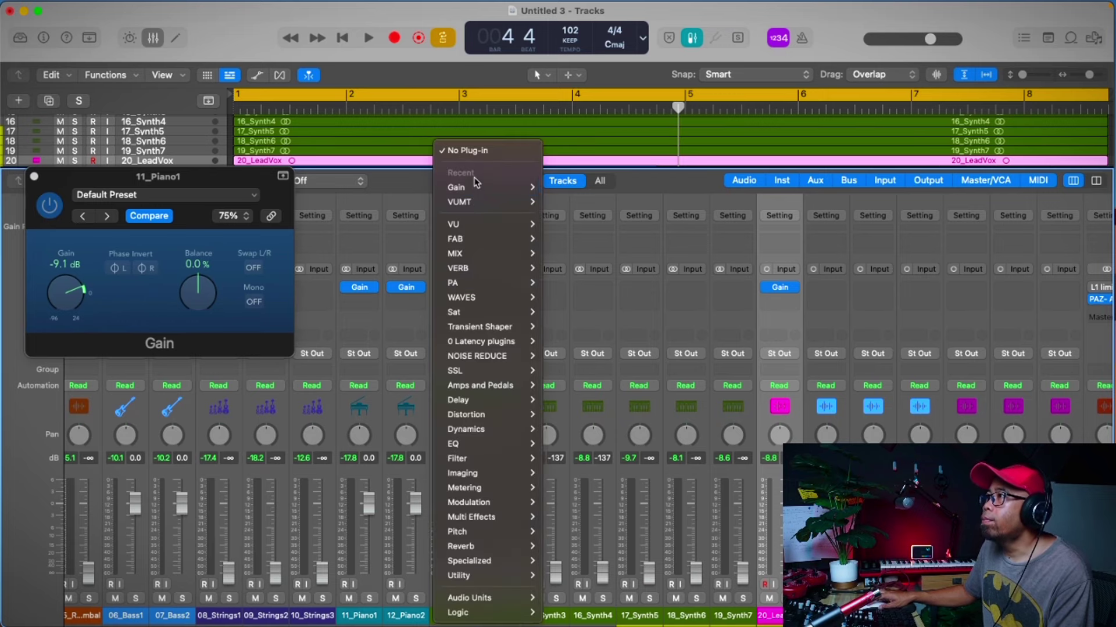
mouse_move(477, 187)
left_click(563, 188)
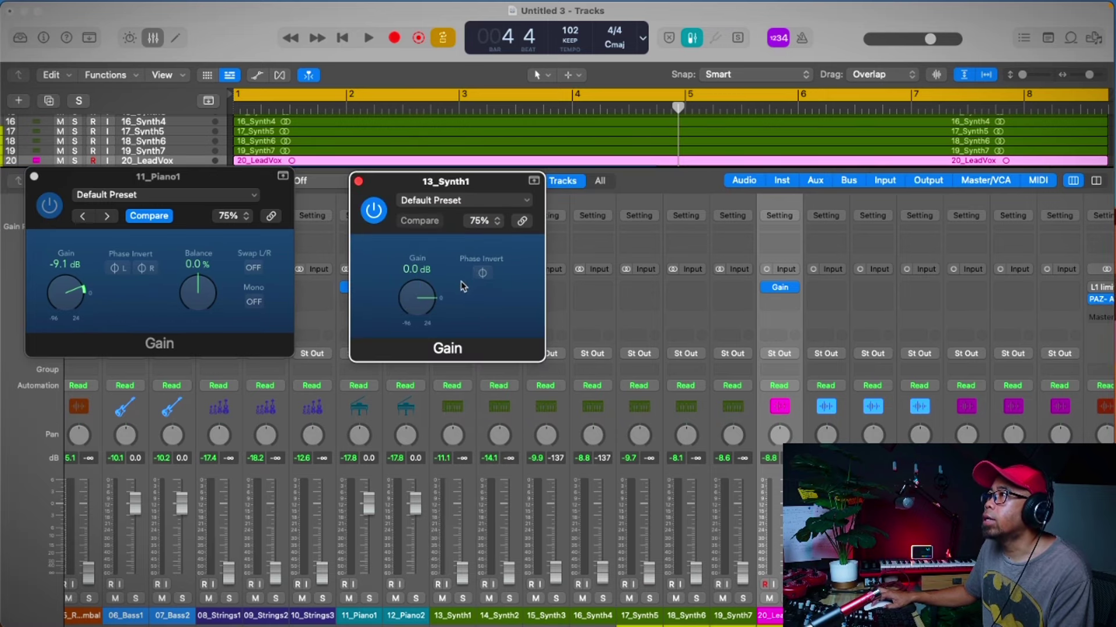
double_click(417, 270)
type("-")
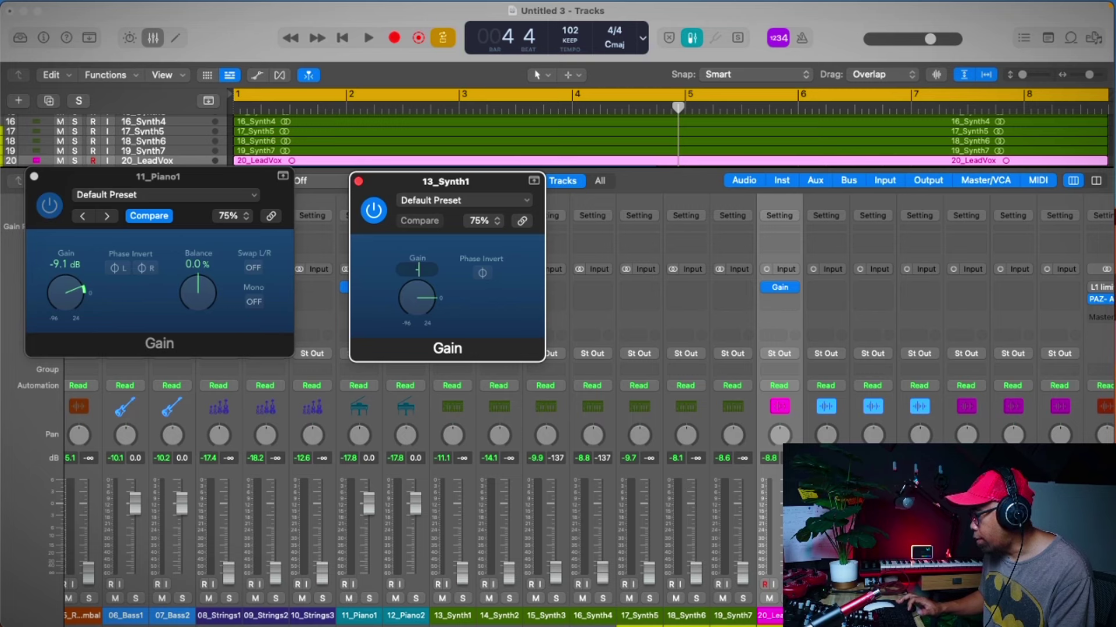
type("7")
key("Return")
Play the mix from the beginning, close the 13_Synth1 Gain window, and raise the track's fader to 0.0 dB before stopping
key("Return")
key("space")
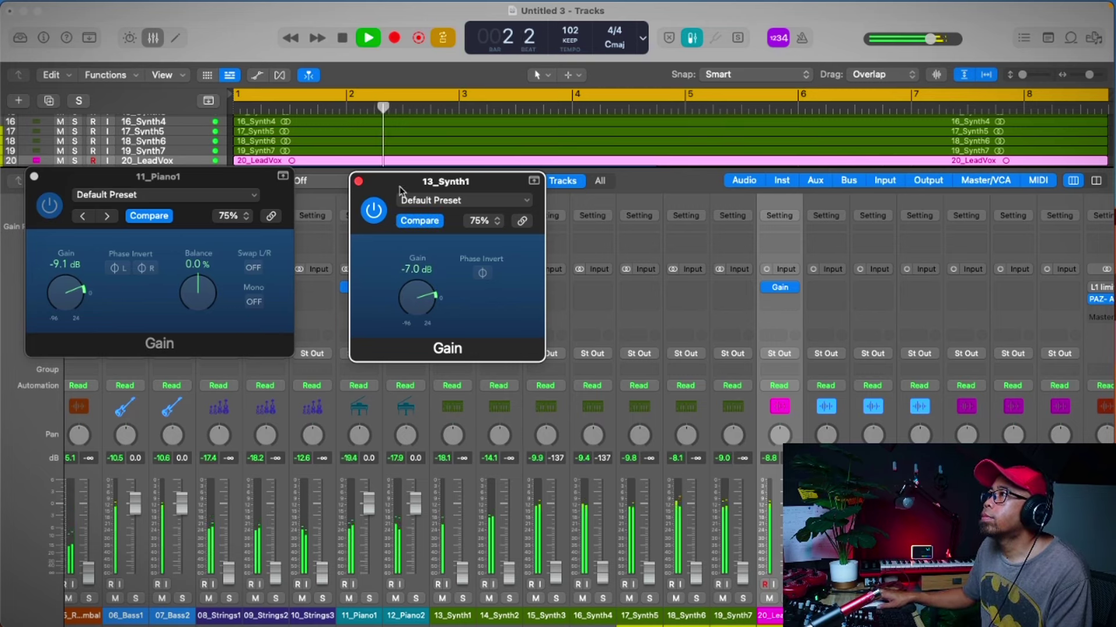
left_click(358, 181)
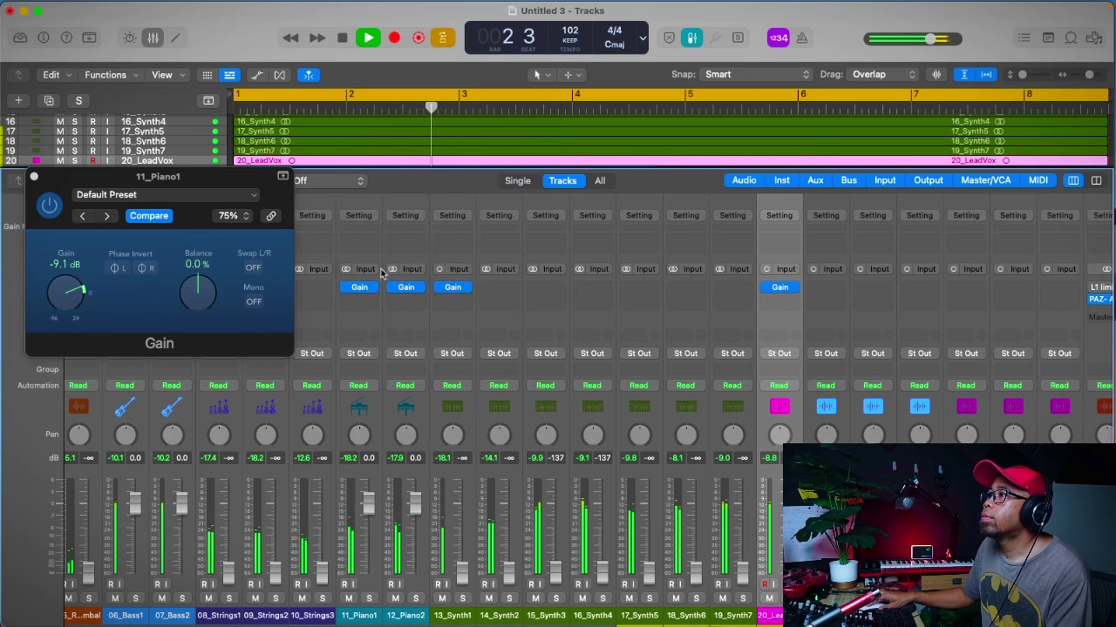
left_click(461, 571, "alt")
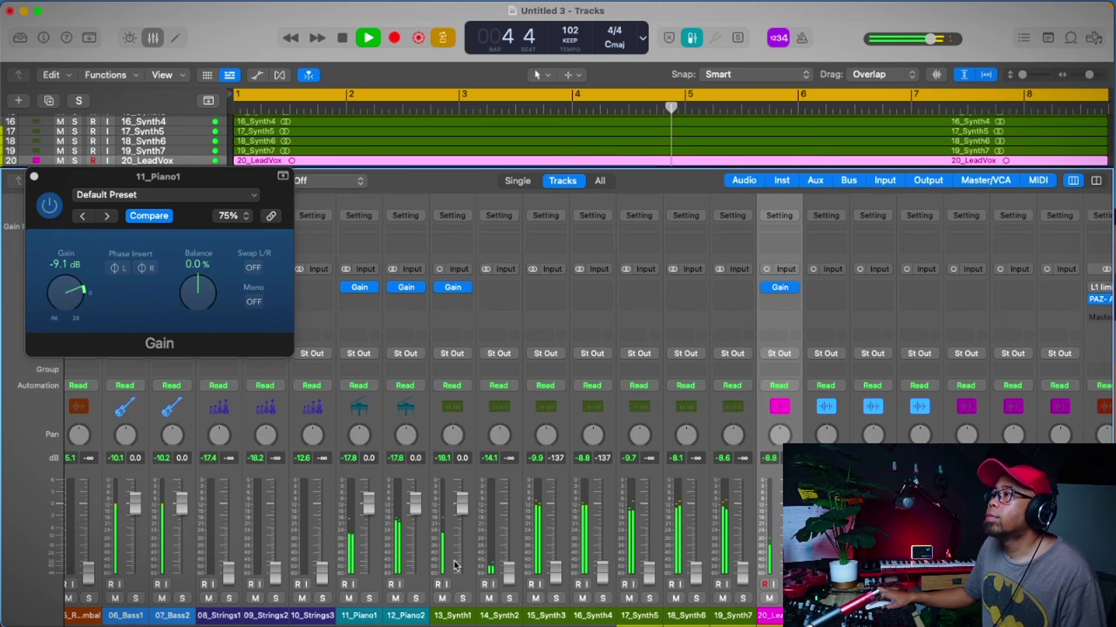
left_click(552, 600)
key("space")
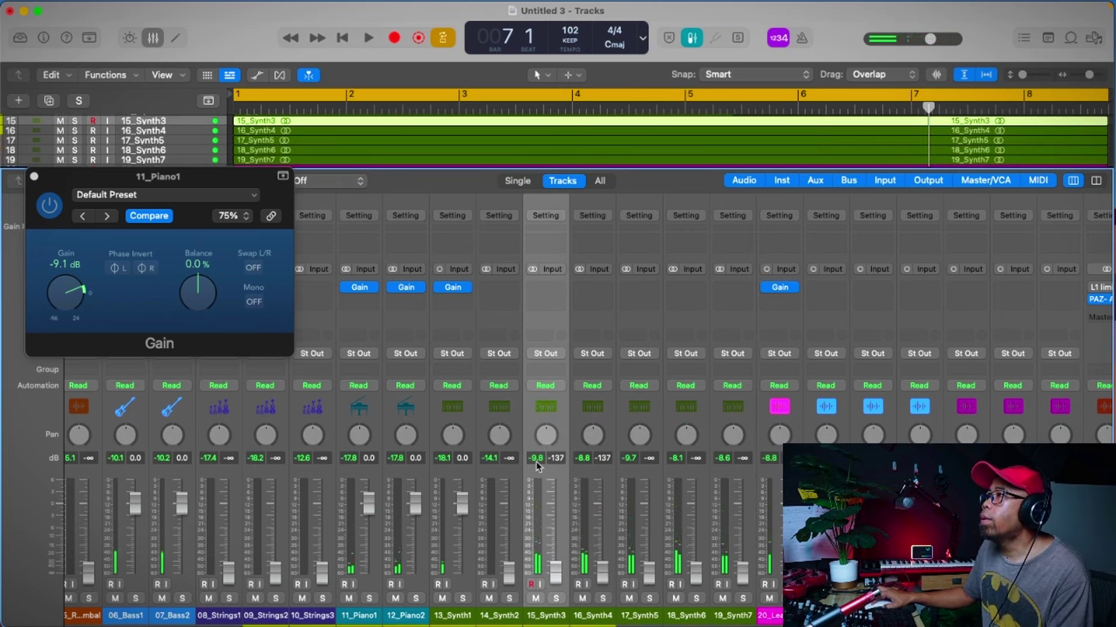
Insert a stereo Gain plug-in on 15_Synth3 set to -8.0 dB, closing the 11_Piano1 Gain window and starting playback from the beginning
left_click(545, 288)
mouse_move(577, 142)
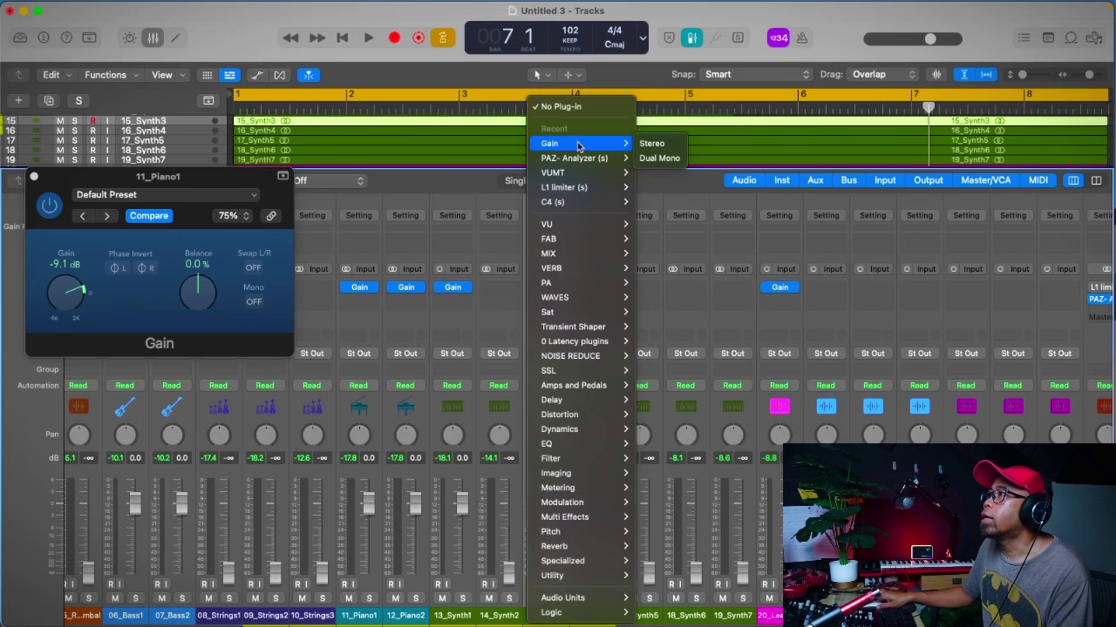
left_click(657, 142)
left_click(35, 177)
key("Return")
key("space")
left_click_drag(389, 285, 391, 294)
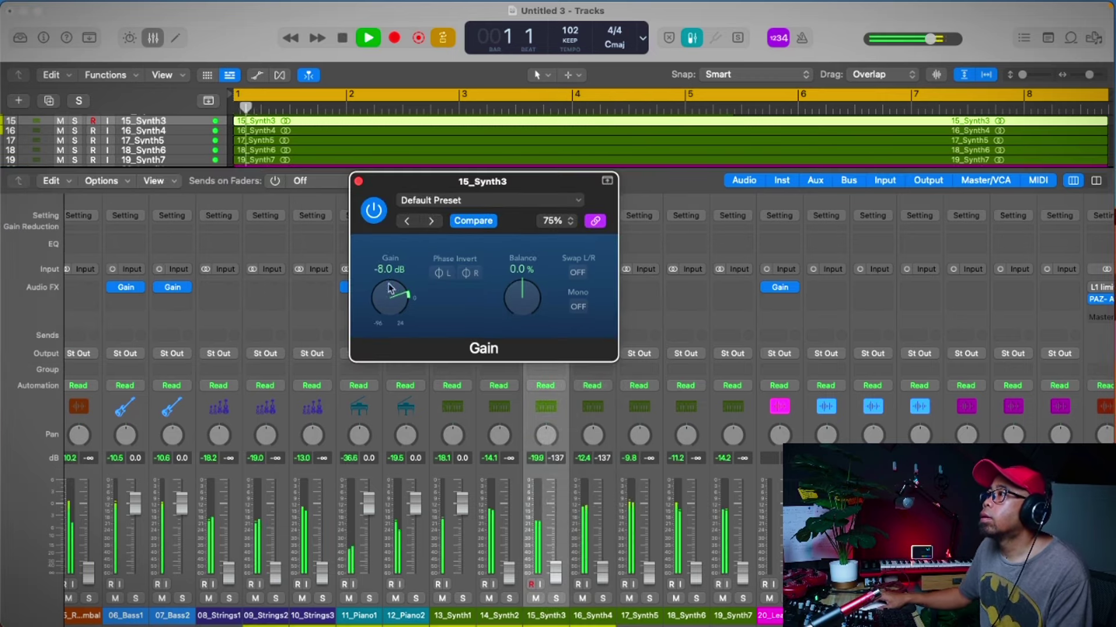
Raise the 15_Synth3 fader to 0.0 dB, stop, and replay the mix
left_click_drag(555, 572, 556, 504)
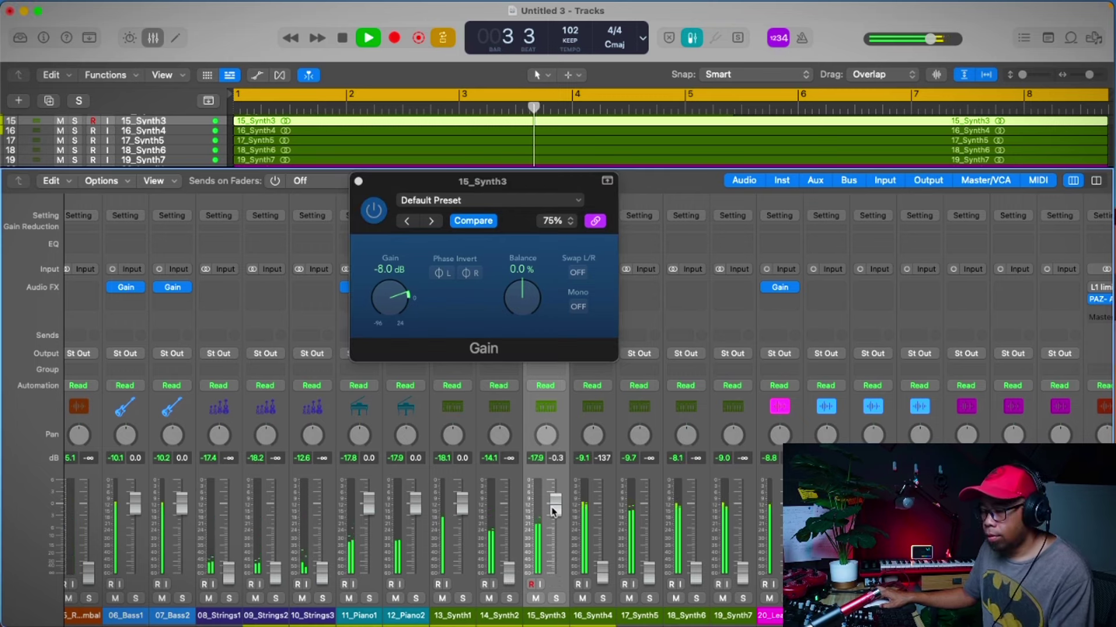
key("space")
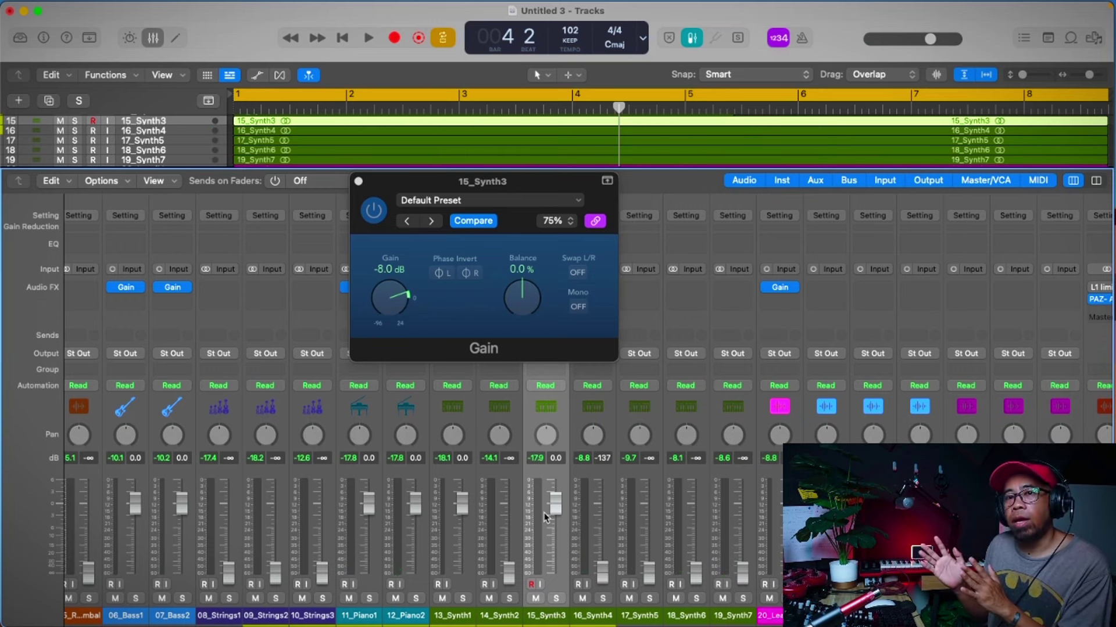
key("space")
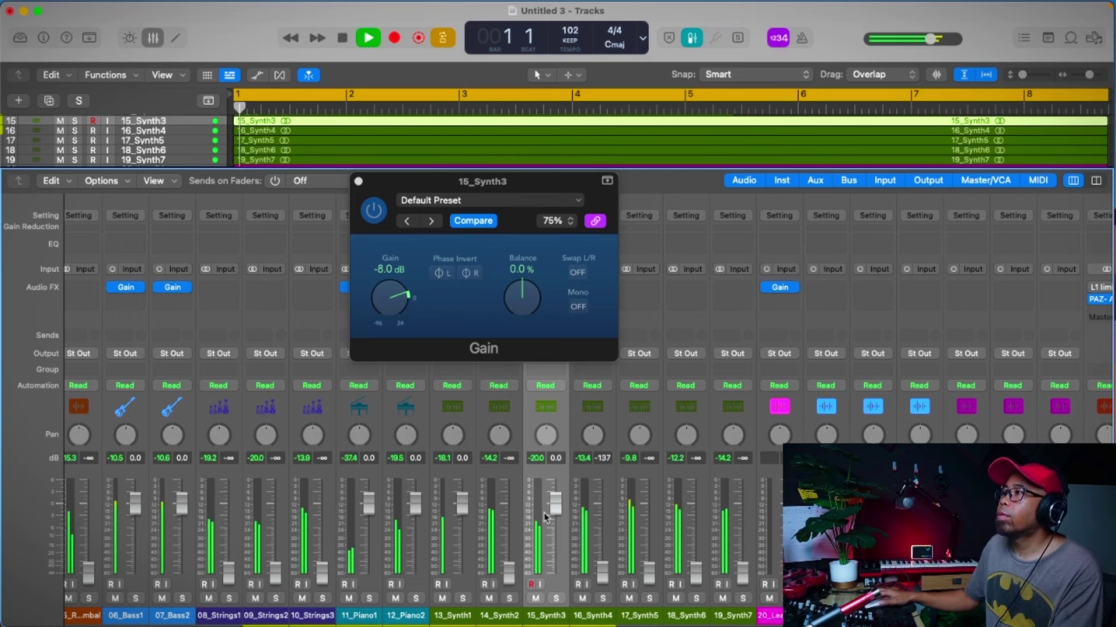
Solo 14_Synth2, stop playback, and set the track's Gain plug-in to -4.0 dB
left_click(511, 599)
key("space")
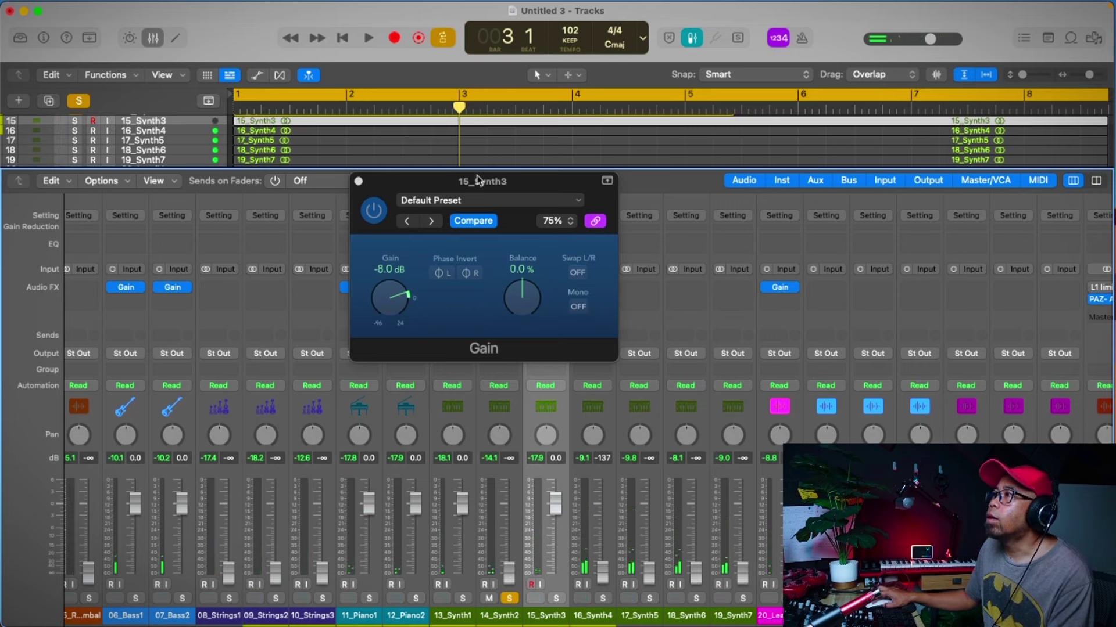
key("Up")
double_click(389, 269)
type("-4")
key("Return")
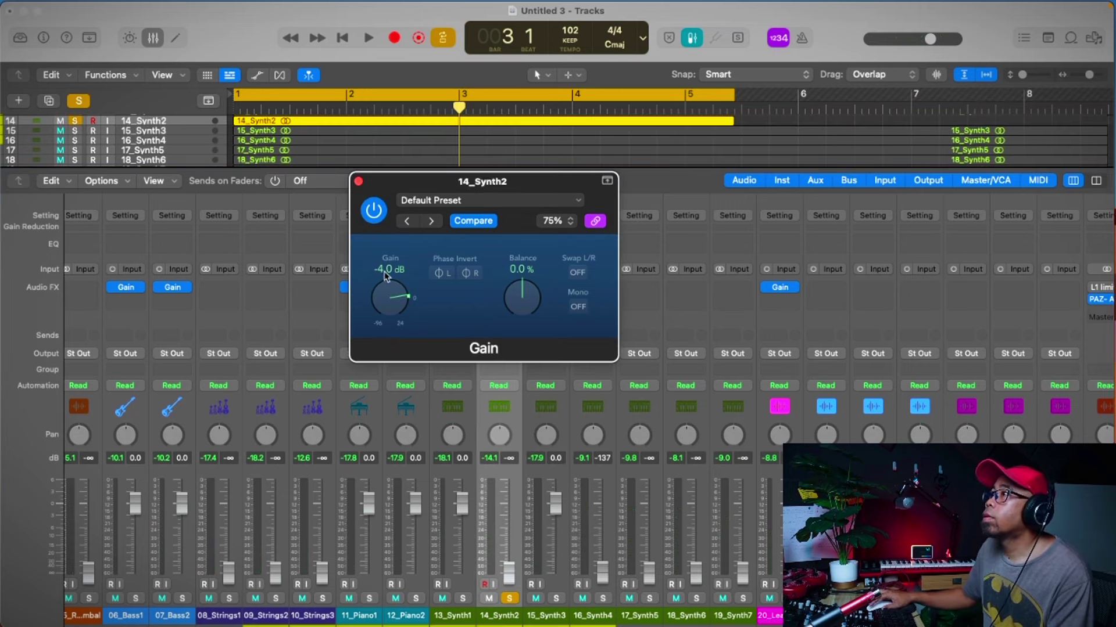
Unsolo 14_Synth2, play the mix from the beginning, and raise the track's fader to 0.0 dB
left_click(510, 599)
key("Return")
key("space")
left_click(510, 574, "alt")
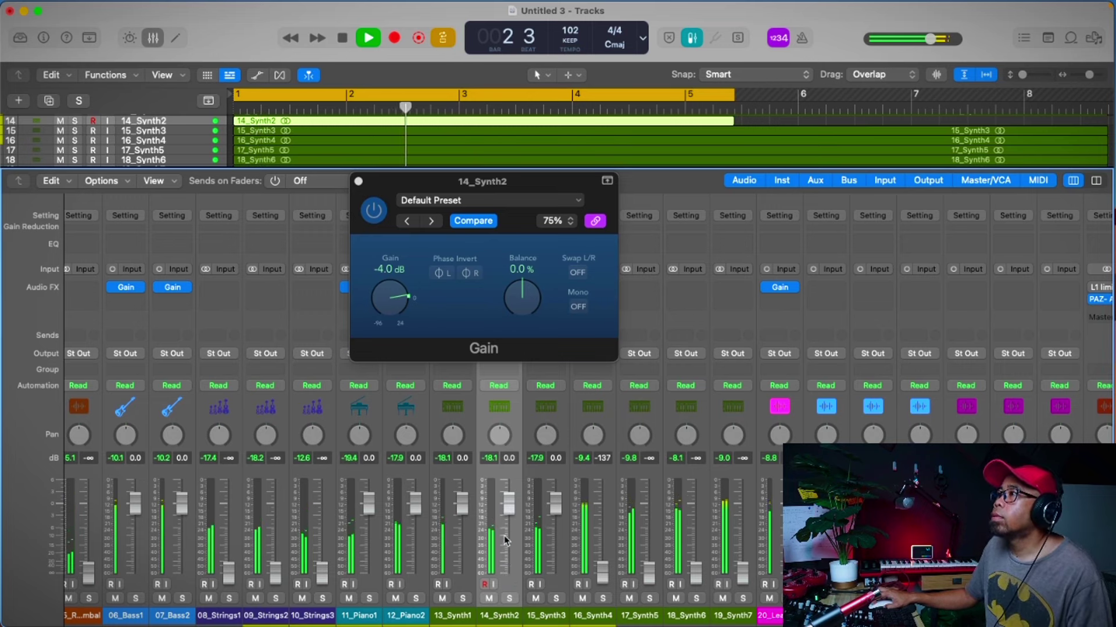
Close the 14_Synth2 Gain window and stop playback
left_click(360, 184)
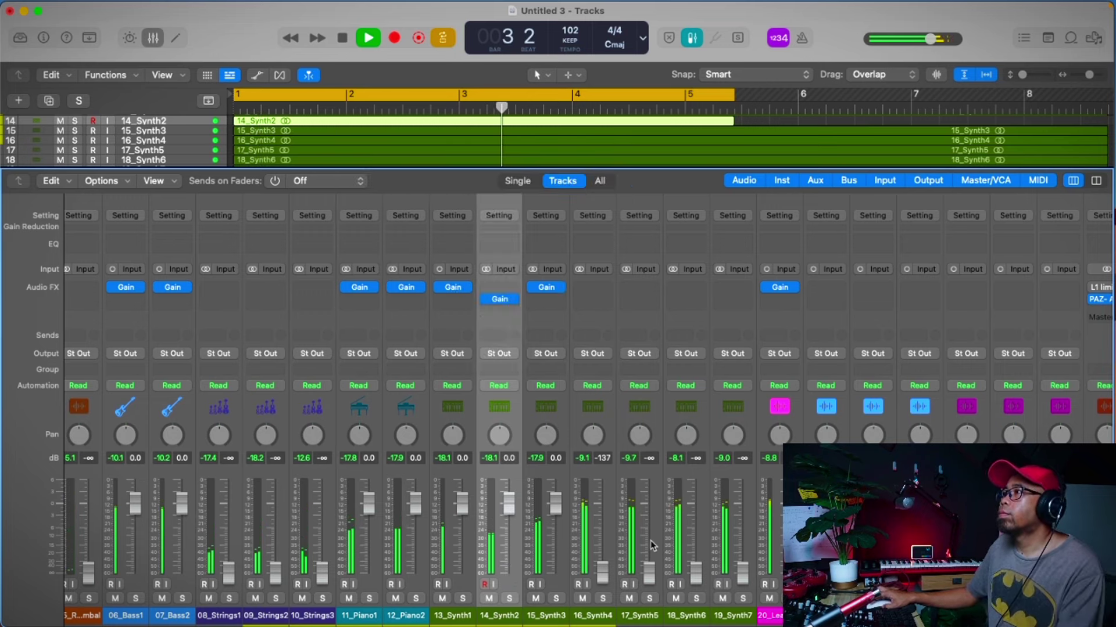
scroll(656, 545, "right", 3)
key("space")
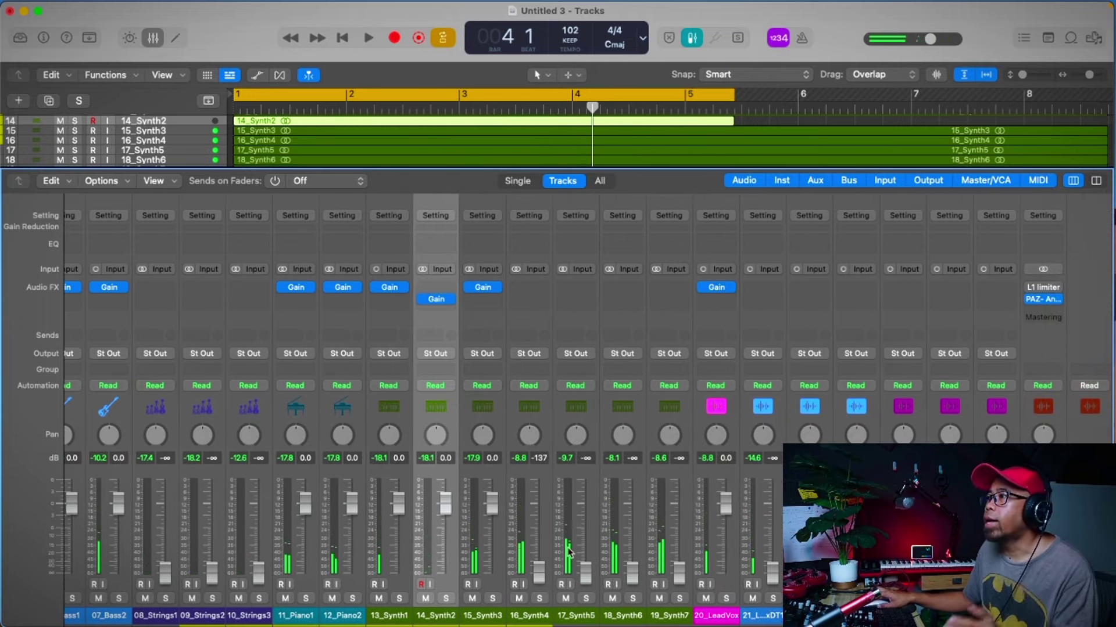
Select 16_Synth4 and lower the gain in the track's Gain plug-in
left_click(538, 622)
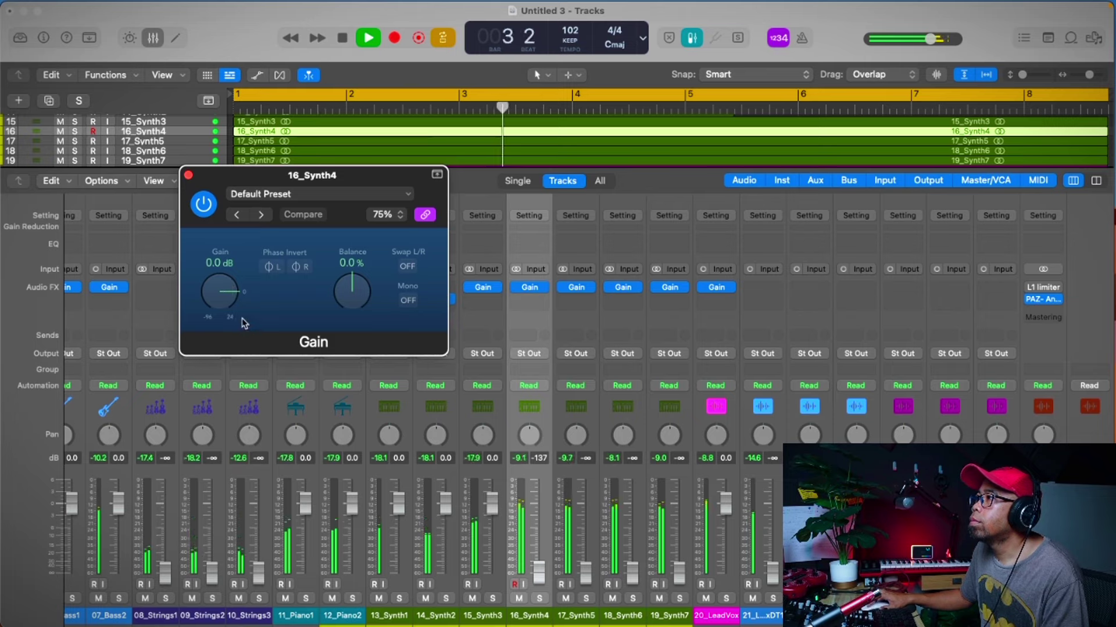
key("space")
left_click_drag(221, 293, 220, 301)
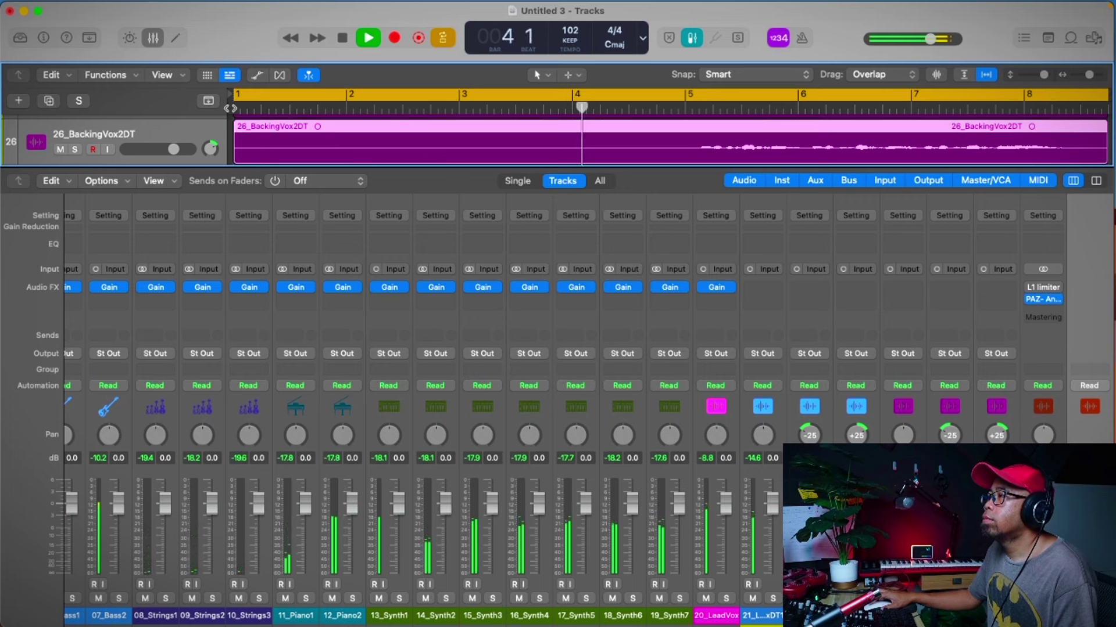
Turn off cycle playback and play the mix to check its levels, stopping in bar 4
key("c")
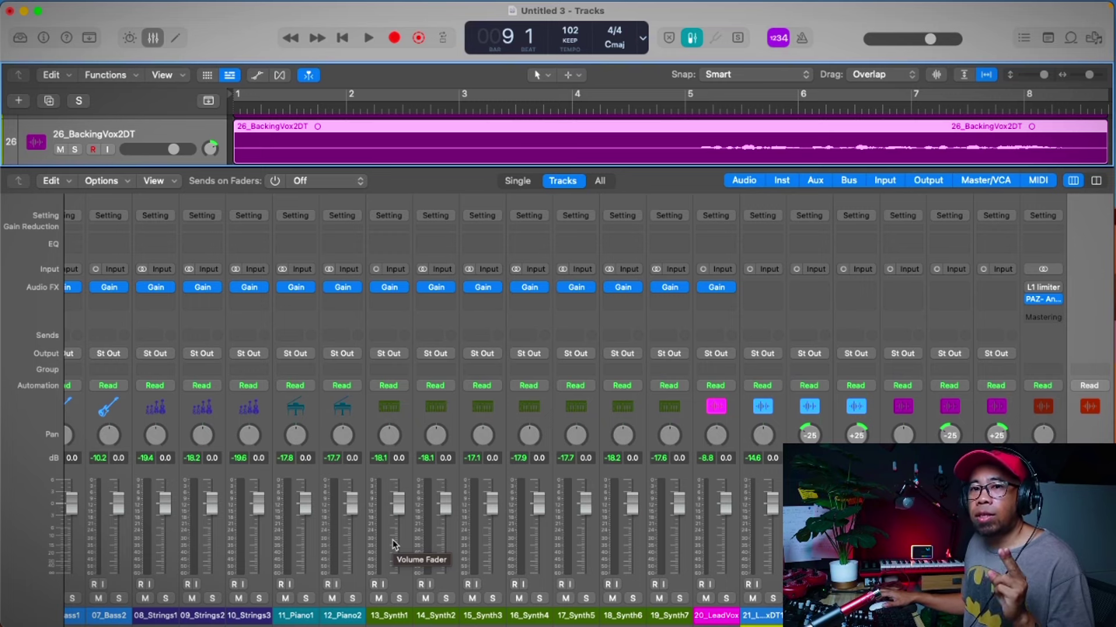
left_click(400, 509)
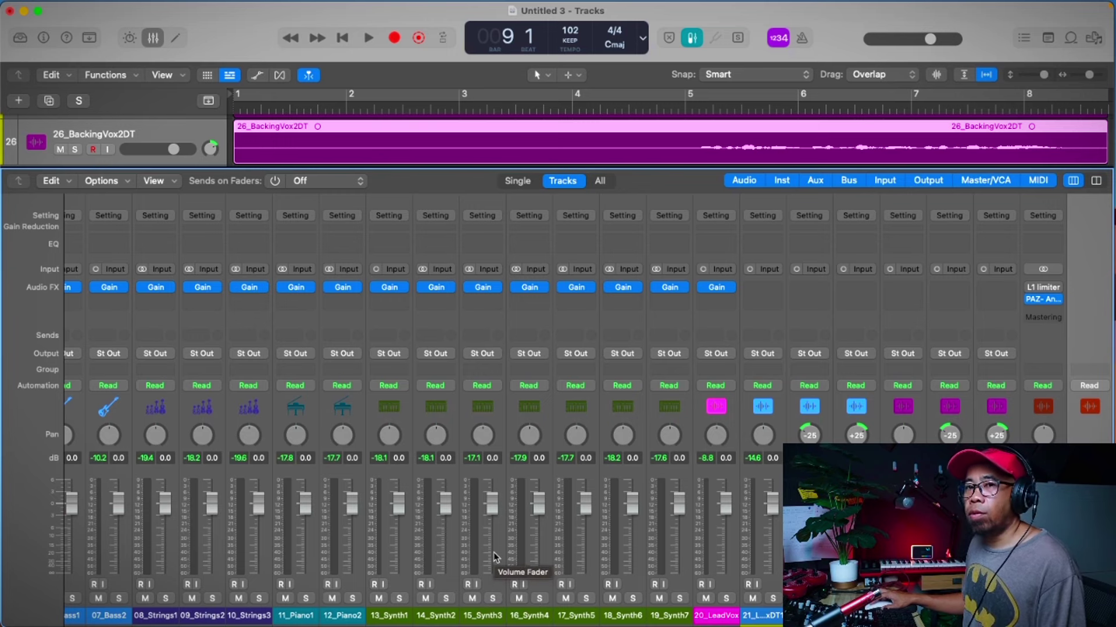
key("space")
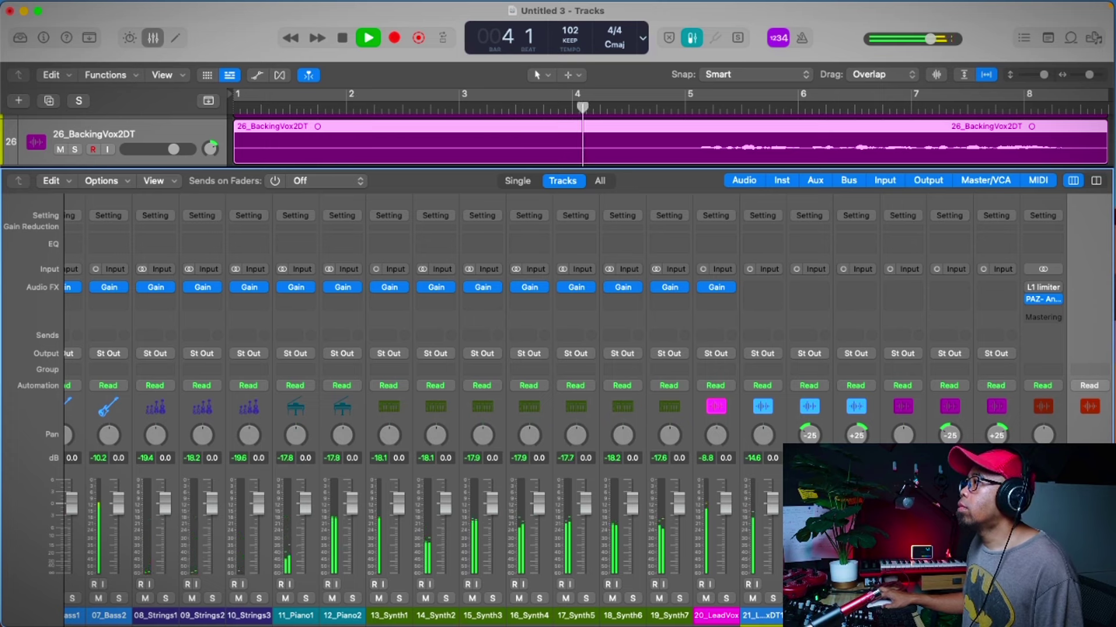
key("space")
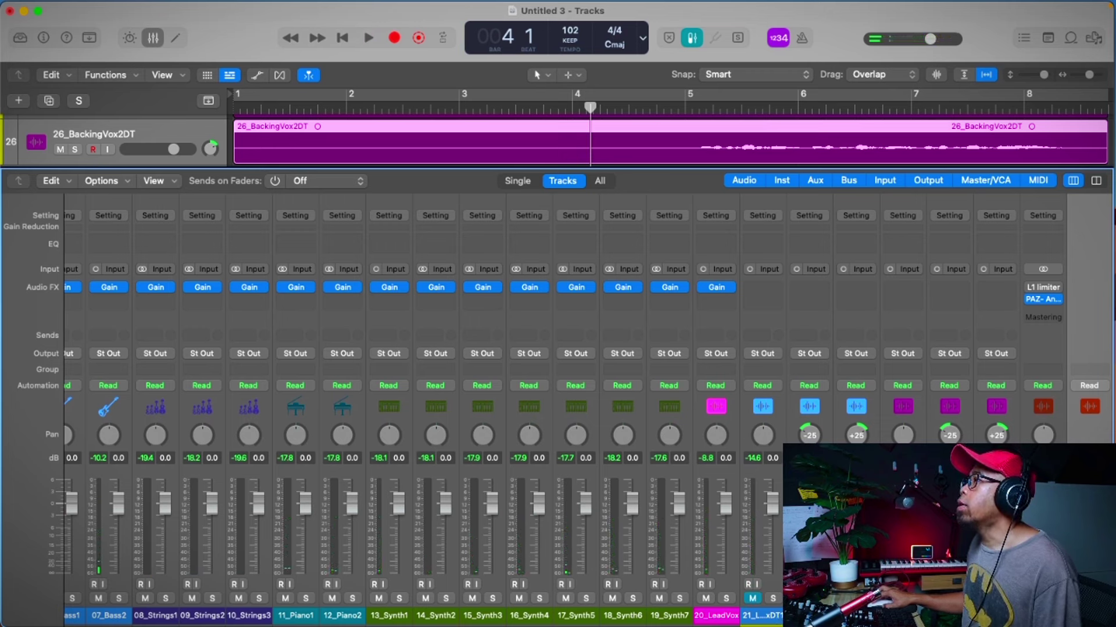
Mute 26_BackingVox2DT, play the mix from the beginning, and stop playback
key("ctrl+m")
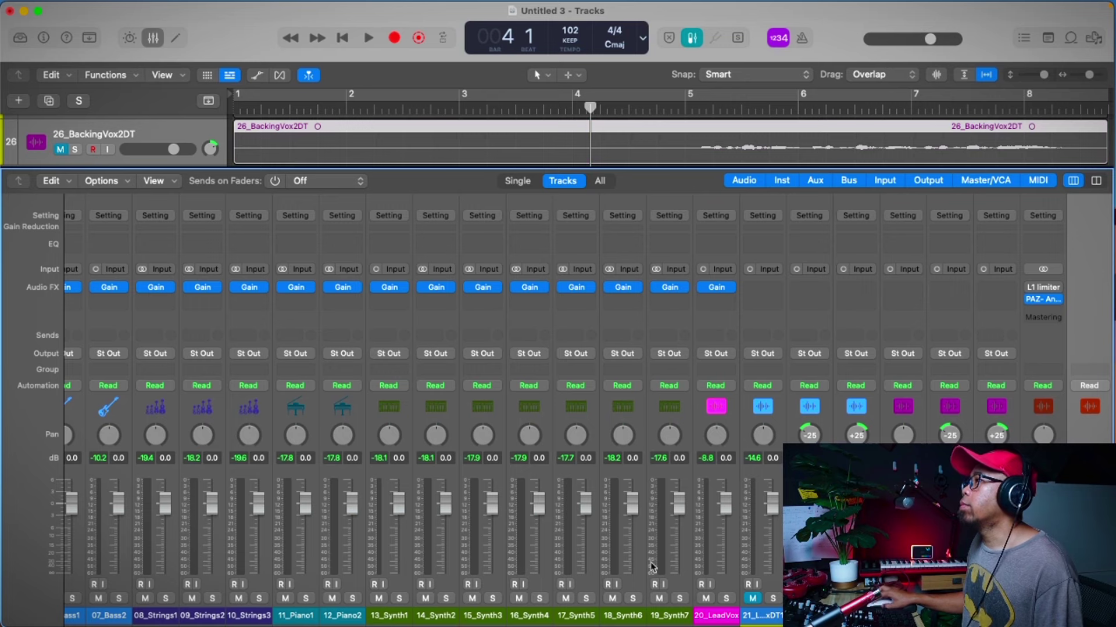
key("Return")
key("space")
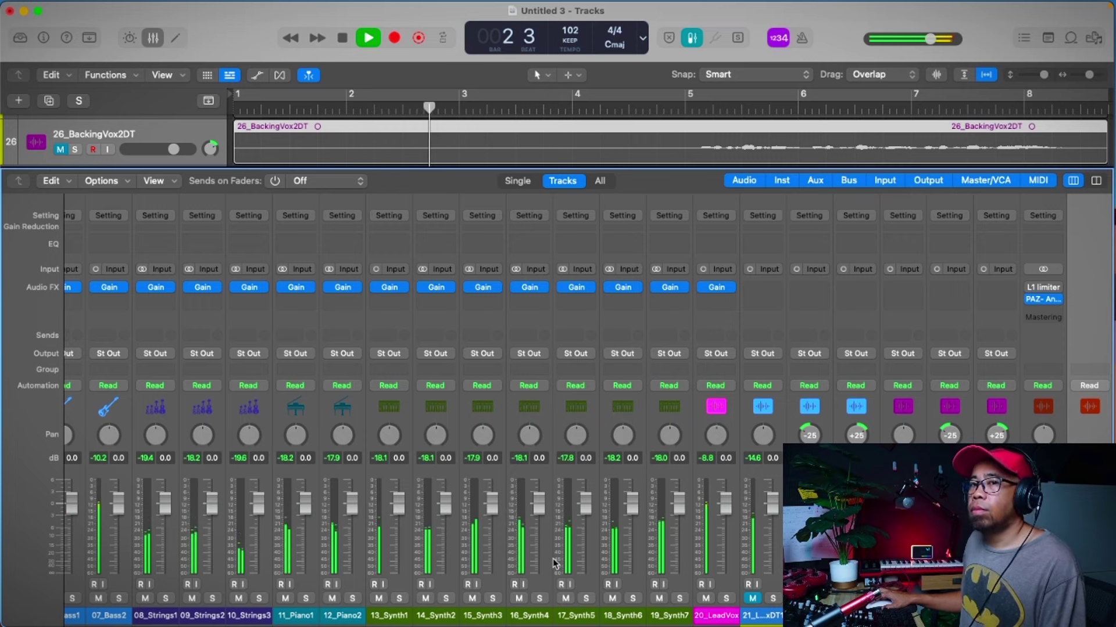
key("space")
Solo 17_Synth5, 18_Synth6 and 19_Synth7, play them briefly, and remove the solo from 20_LeadVox
left_click_drag(679, 598, 587, 598)
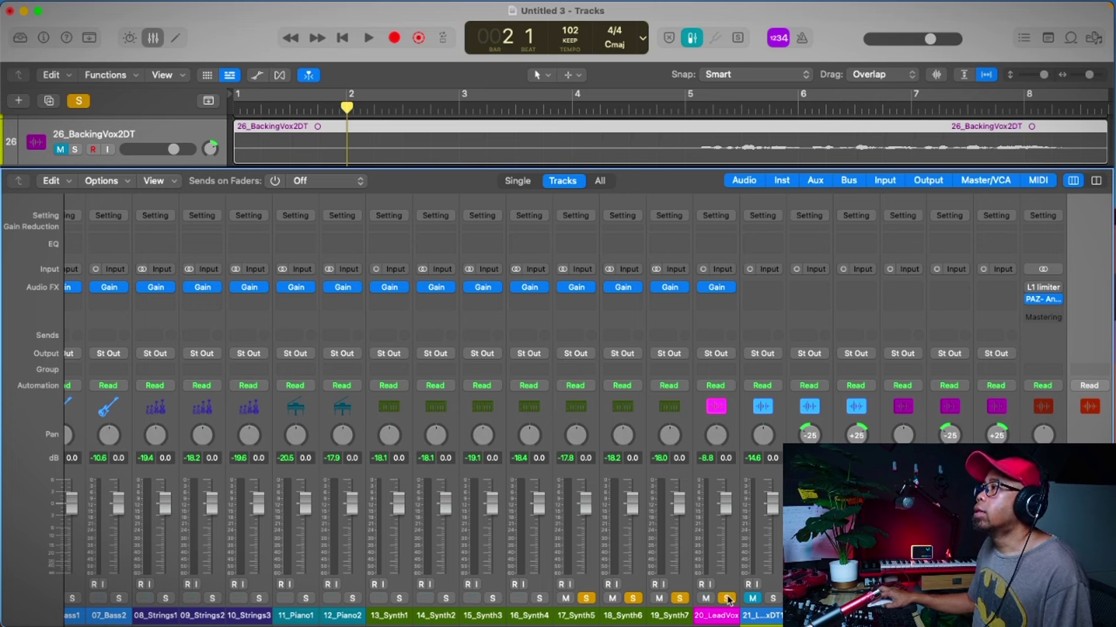
key("space")
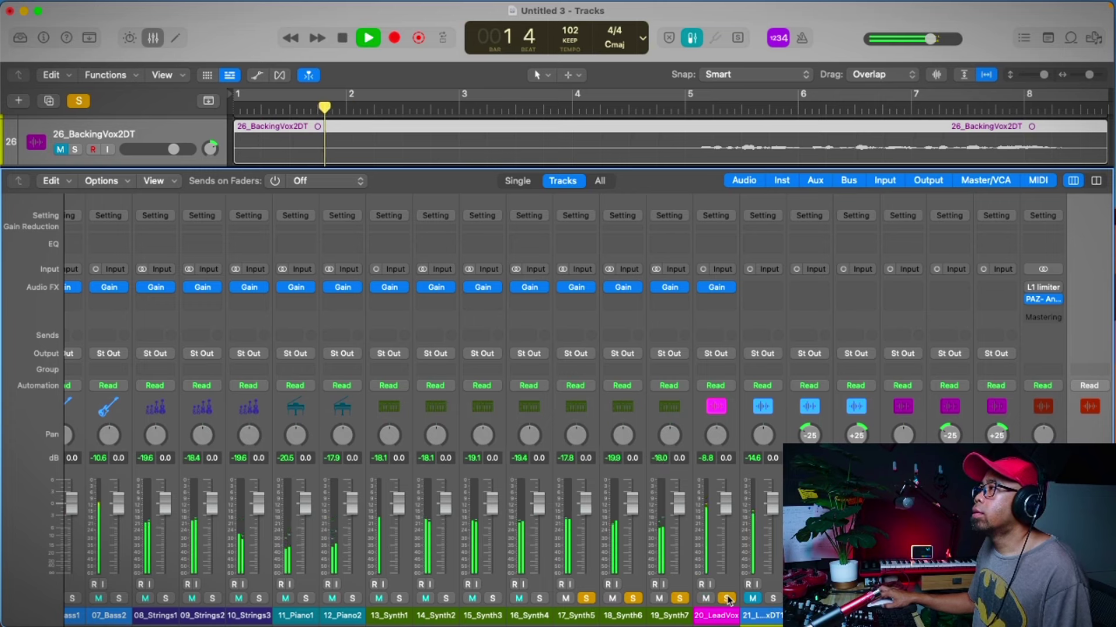
key("space")
left_click(726, 599)
Lower the faders of 17_Synth5 through 19_Synth7 together to -4.0 dB and replay the soloed tracks from the beginning
left_click(577, 619)
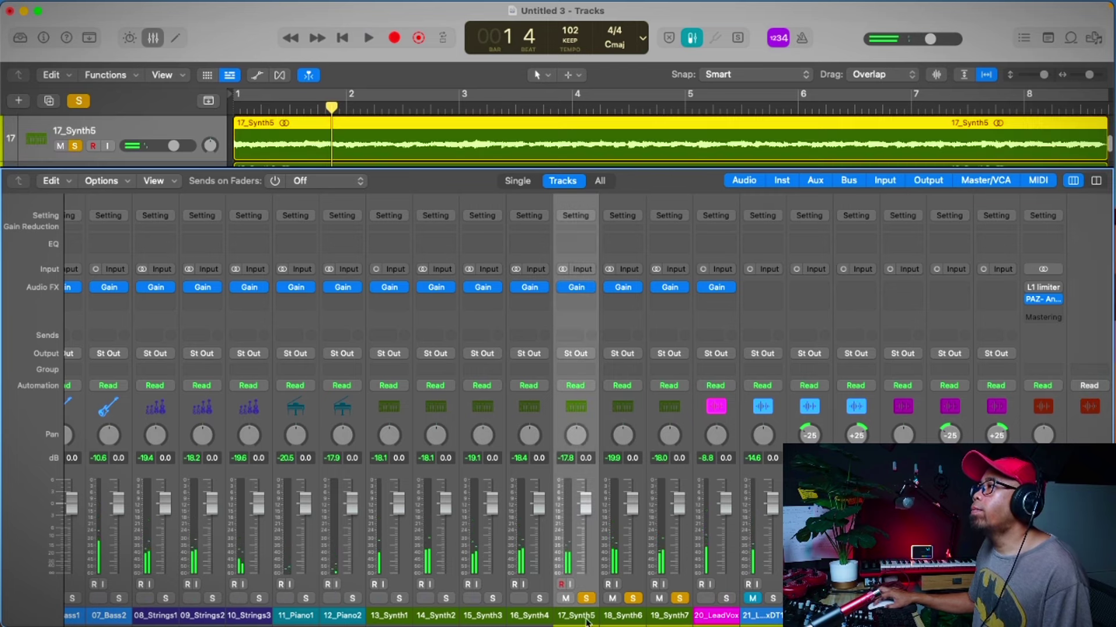
left_click(674, 618, "shift")
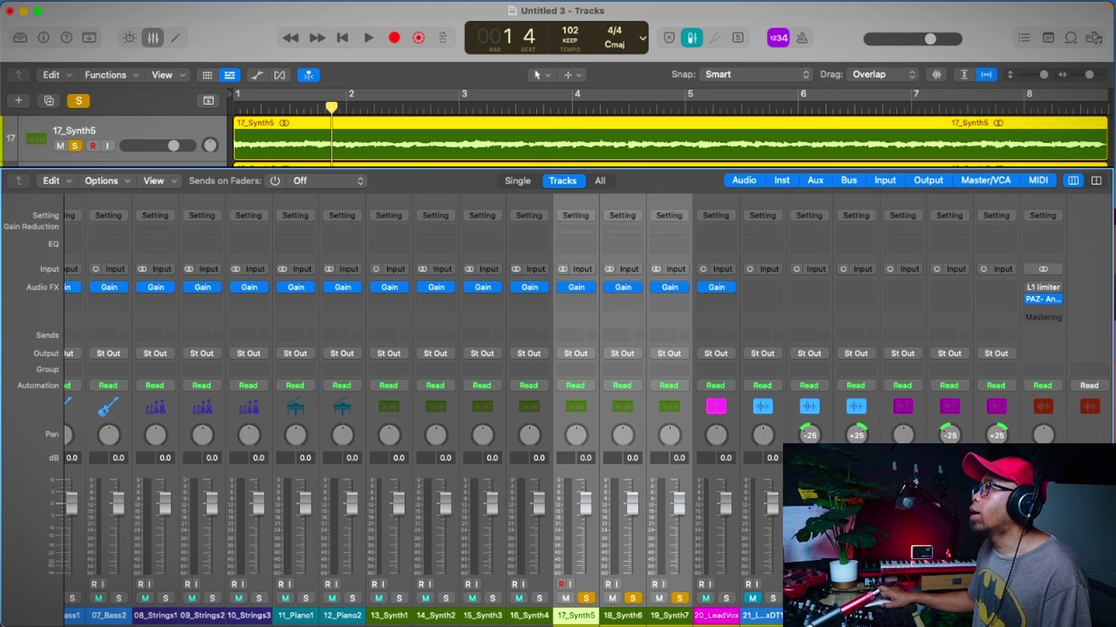
key("space")
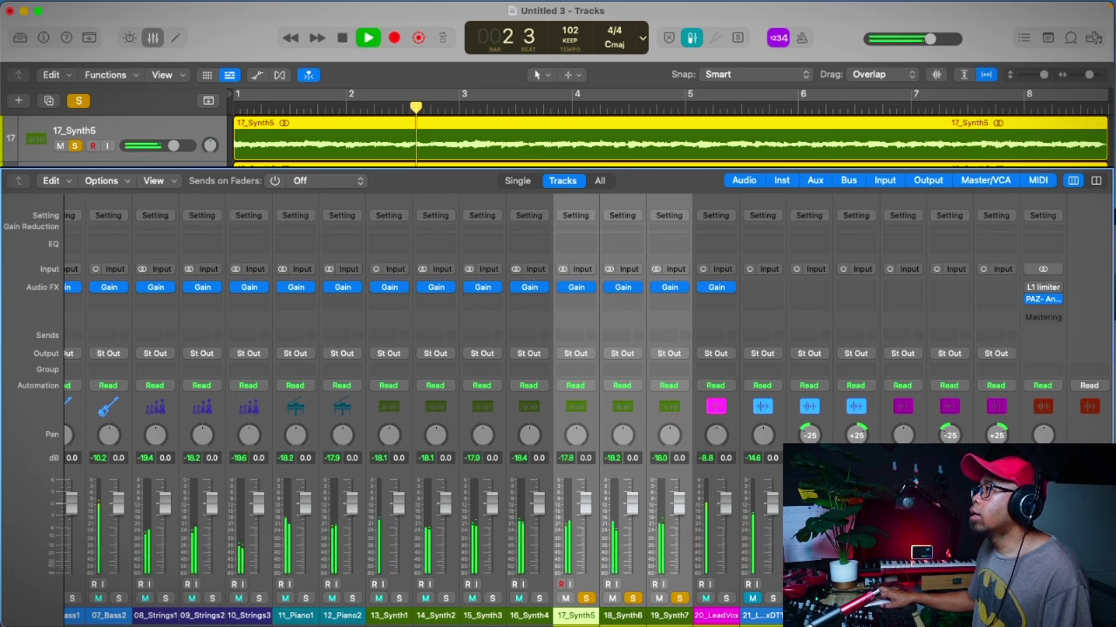
key("space")
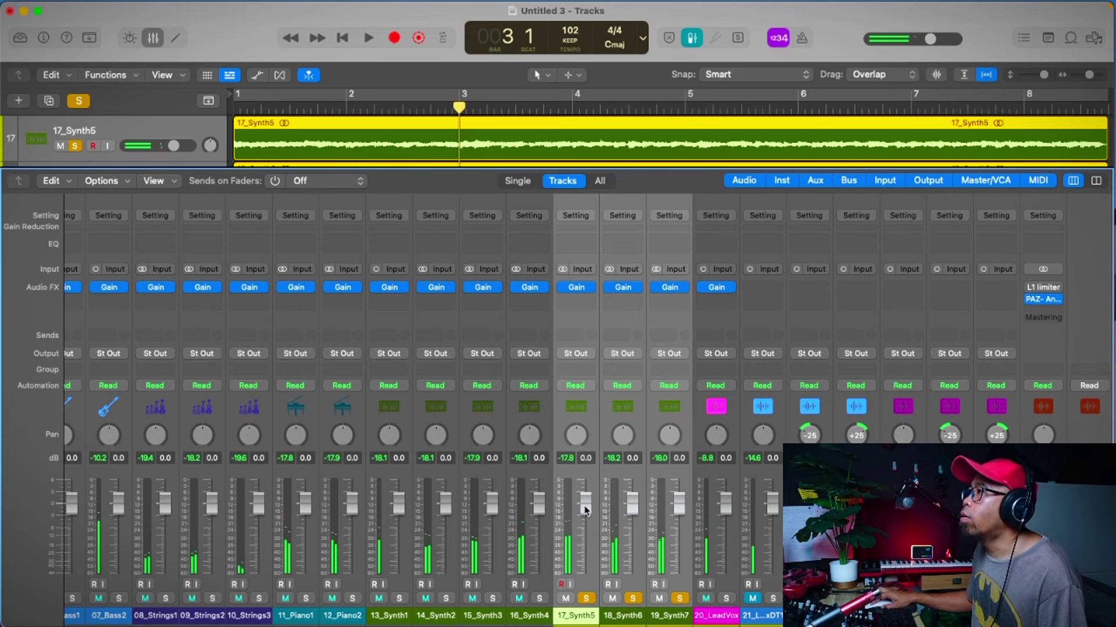
left_click_drag(585, 511, 585, 529)
key("Return")
key("space")
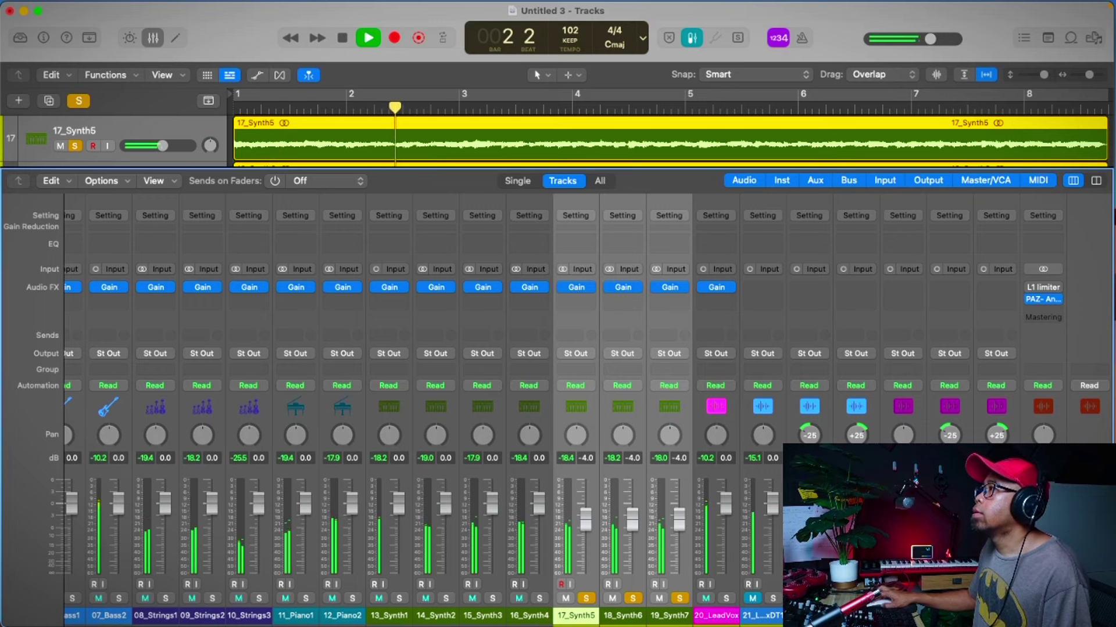
key("space")
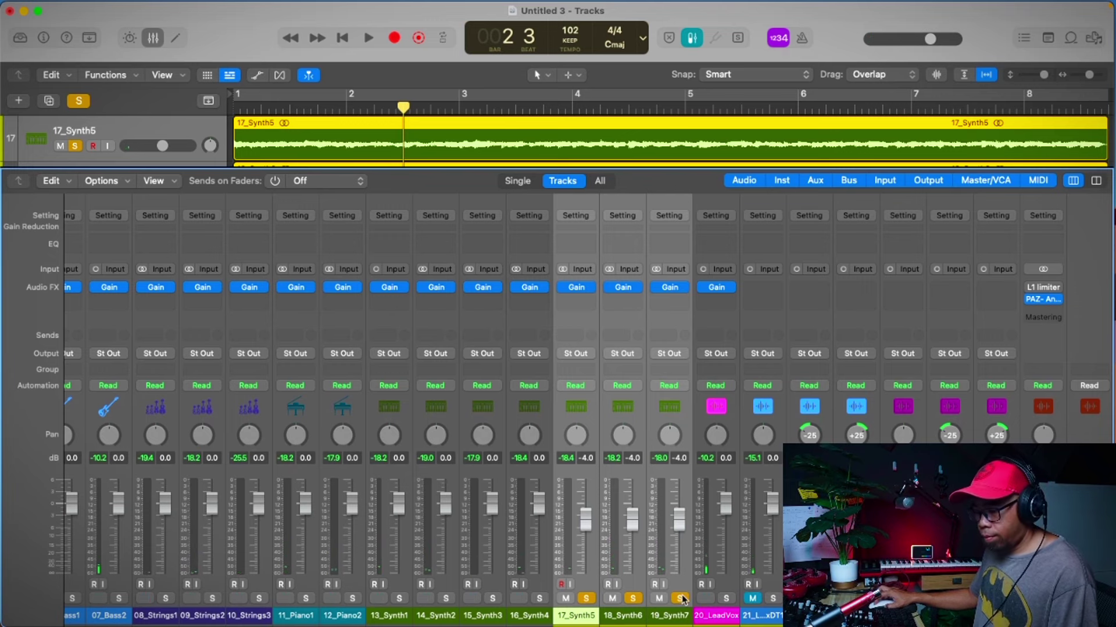
Clear the solos on 17_Synth5 through 19_Synth7, play the full mix from the beginning, and stop
left_click(681, 598, "alt")
key("Return")
key("space")
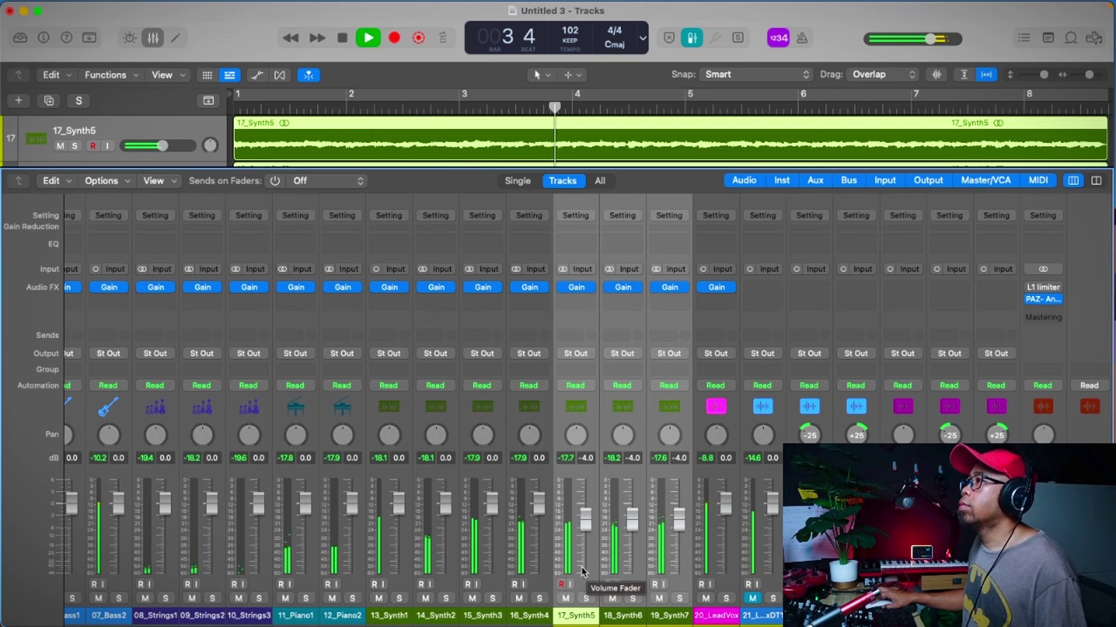
key("space")
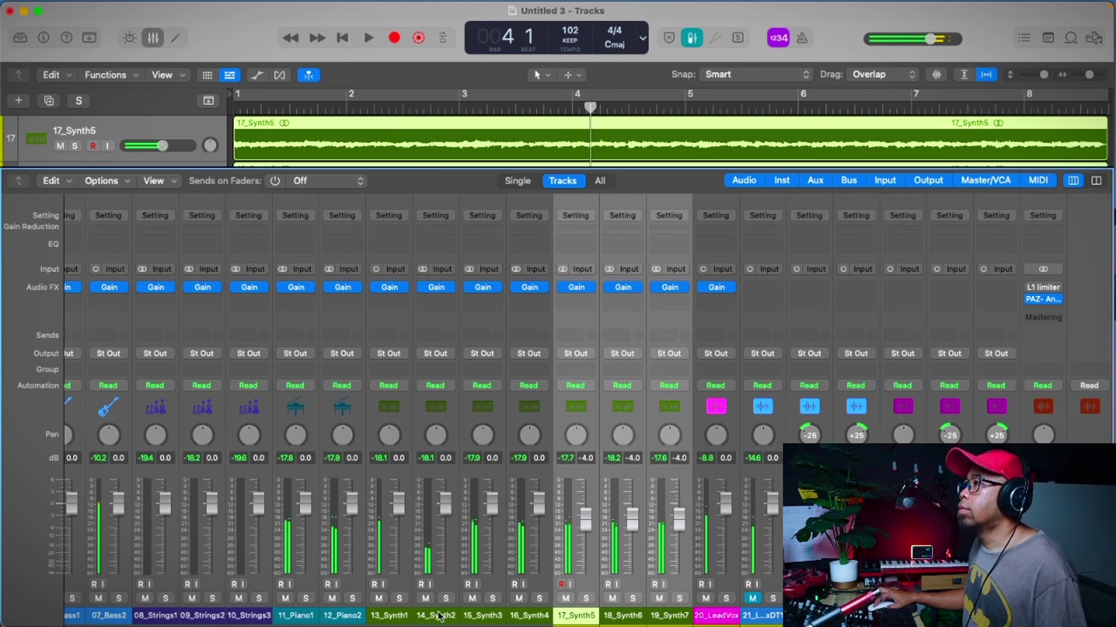
Start playback and solo 13_Synth1, 14_Synth2, 15_Synth3 and 16_Synth4
left_click(400, 617)
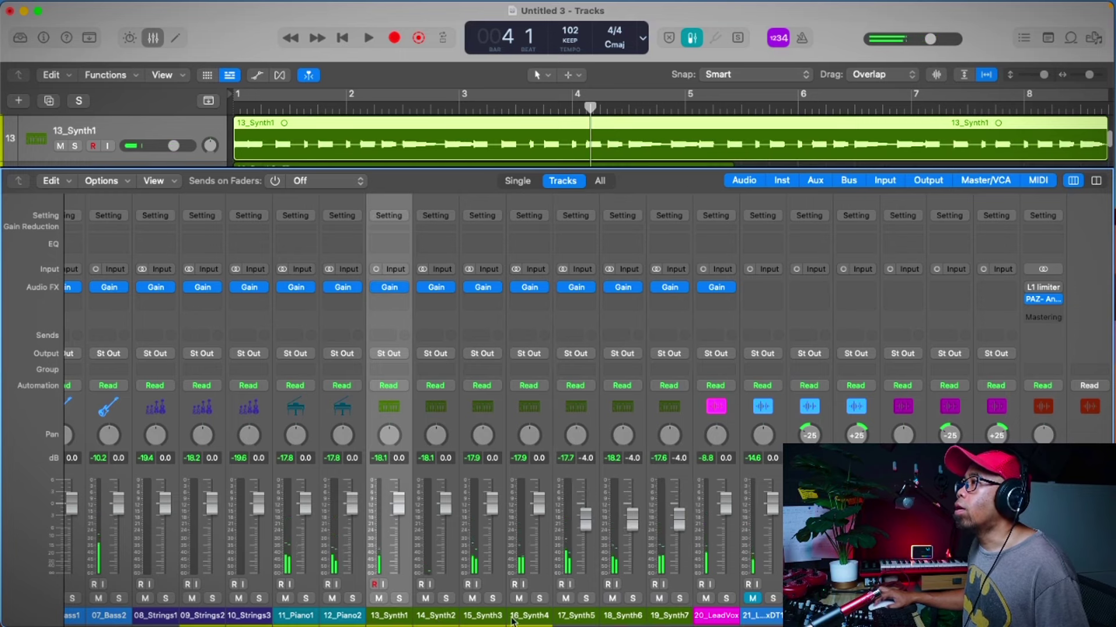
left_click(399, 598)
left_click(446, 598)
key("space")
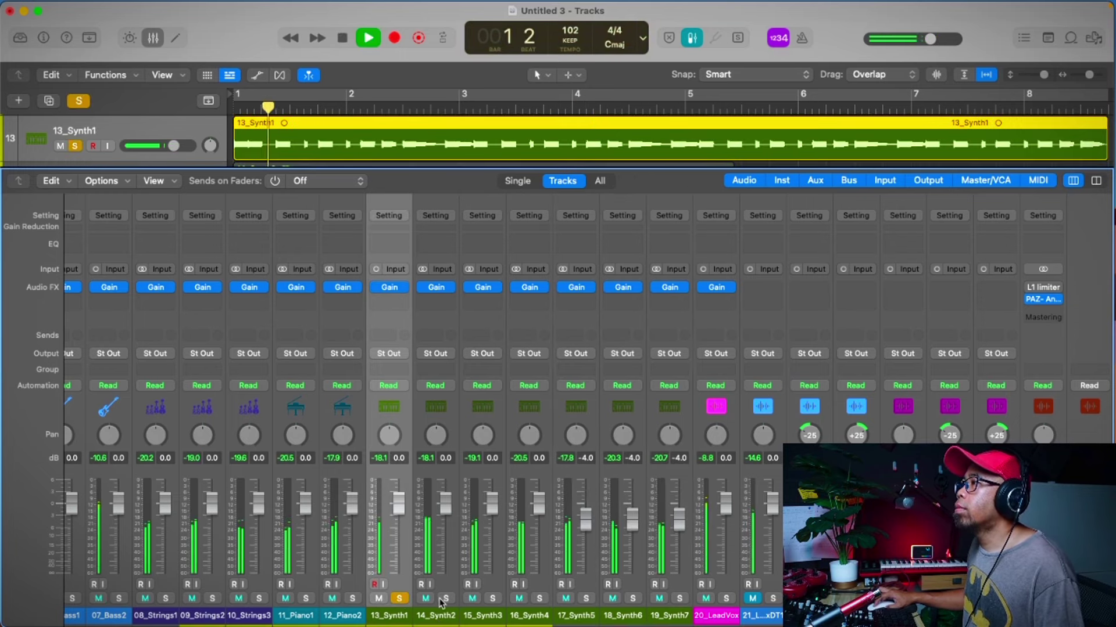
left_click(492, 598)
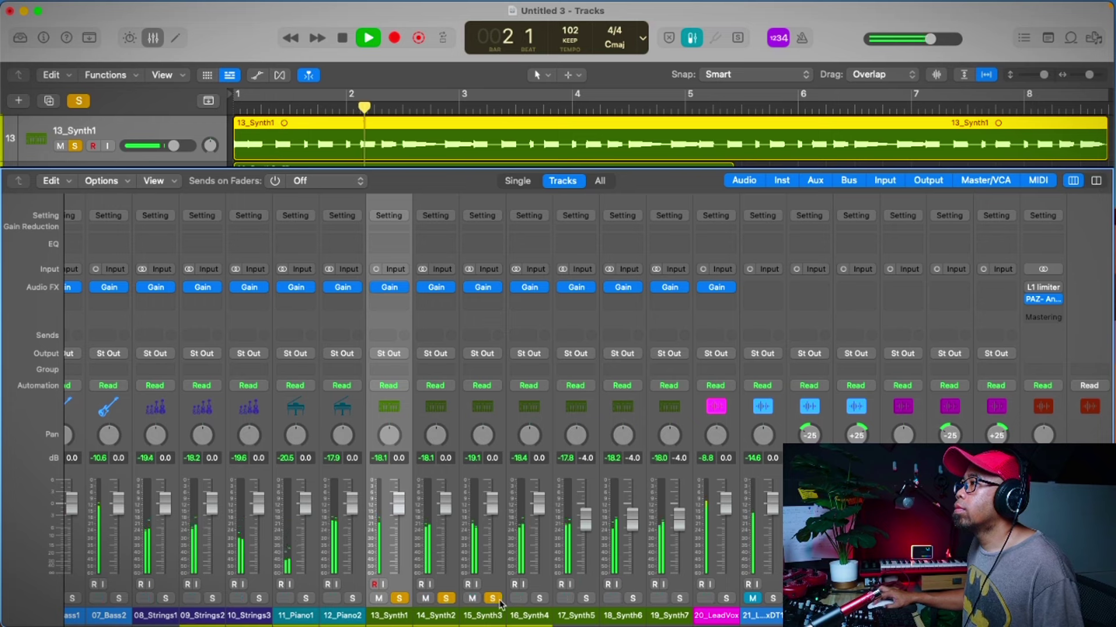
left_click(539, 598)
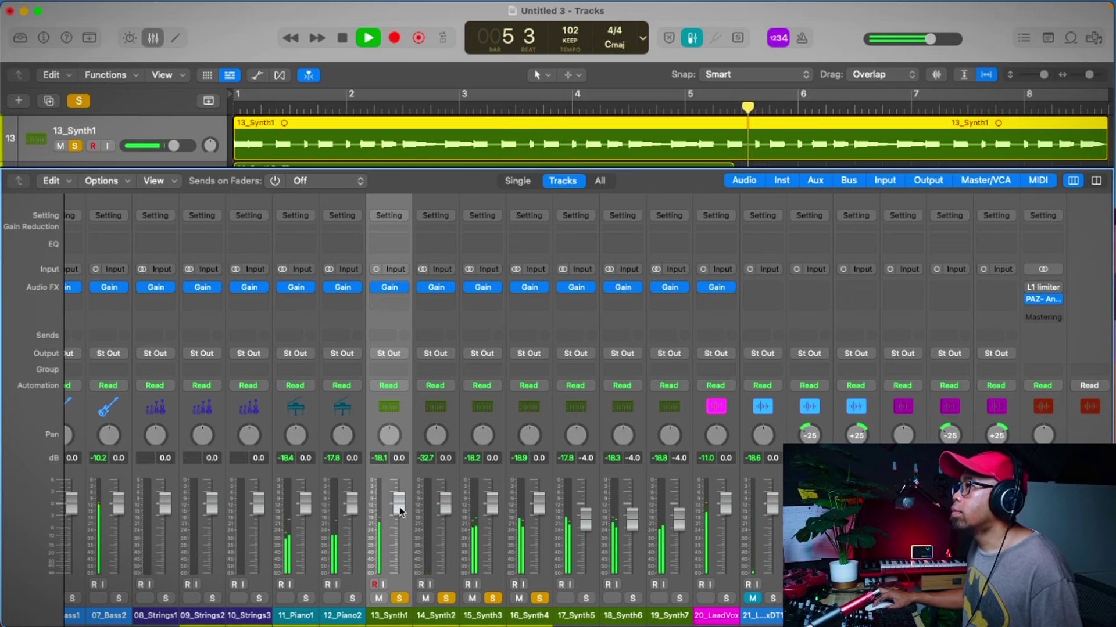
Unsolo 13_Synth1 and lower the faders of 14_Synth2 through 16_Synth4 together to -3.3 dB during playback
key("space")
left_click(400, 599)
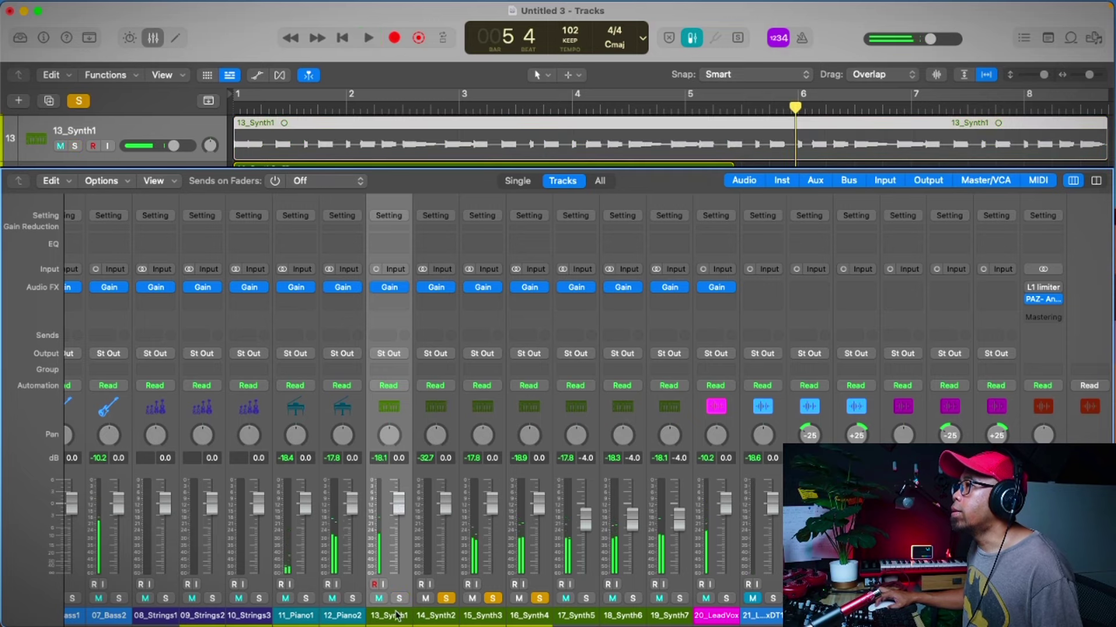
left_click(438, 621)
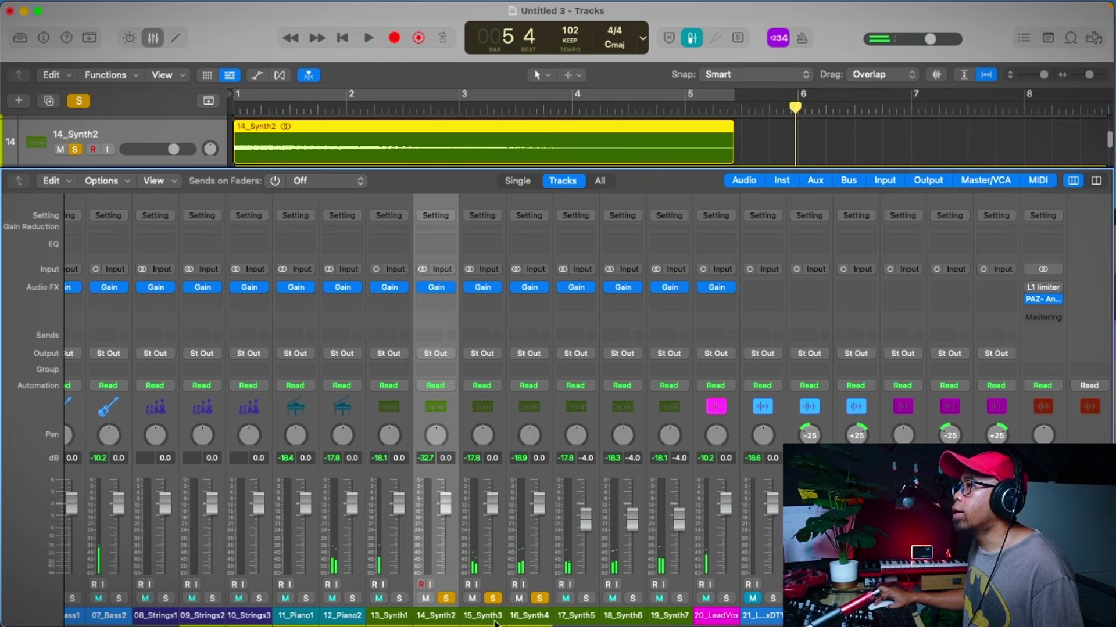
left_click(527, 612, "shift")
key("Return")
key("space")
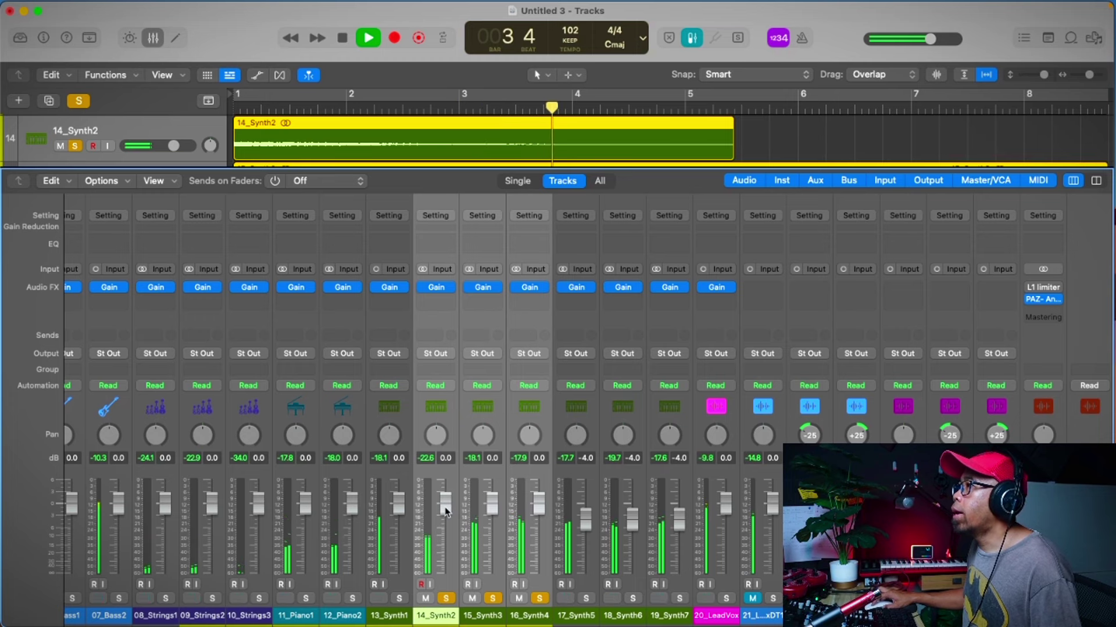
left_click_drag(445, 511, 446, 516)
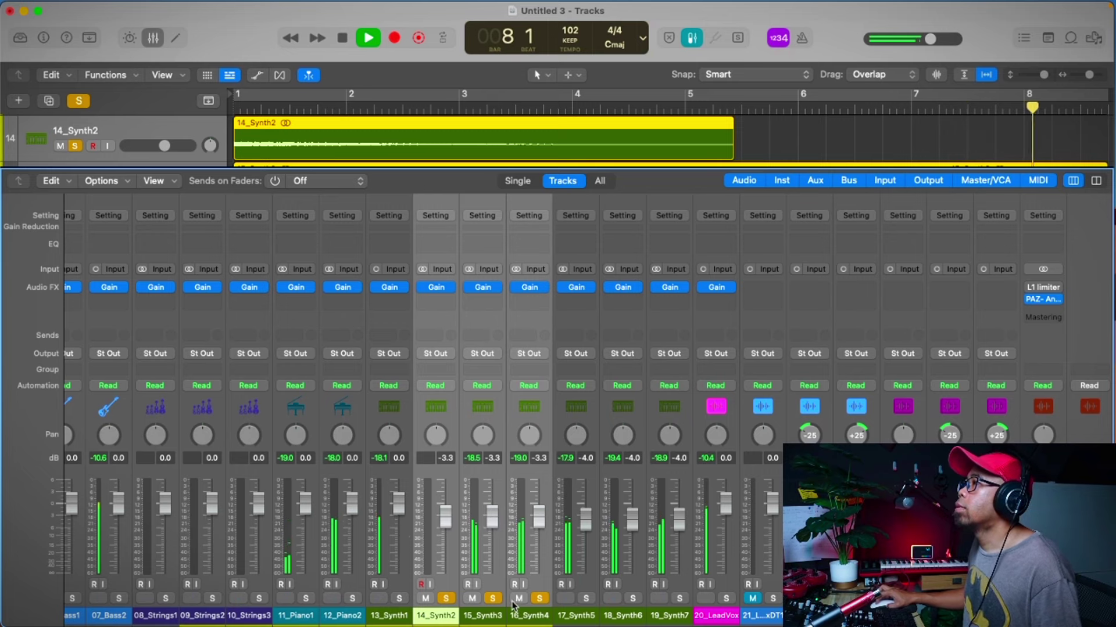
key("space")
Unsolo 14_Synth2 through 16_Synth4 and play the full mix from the beginning
left_click(493, 598)
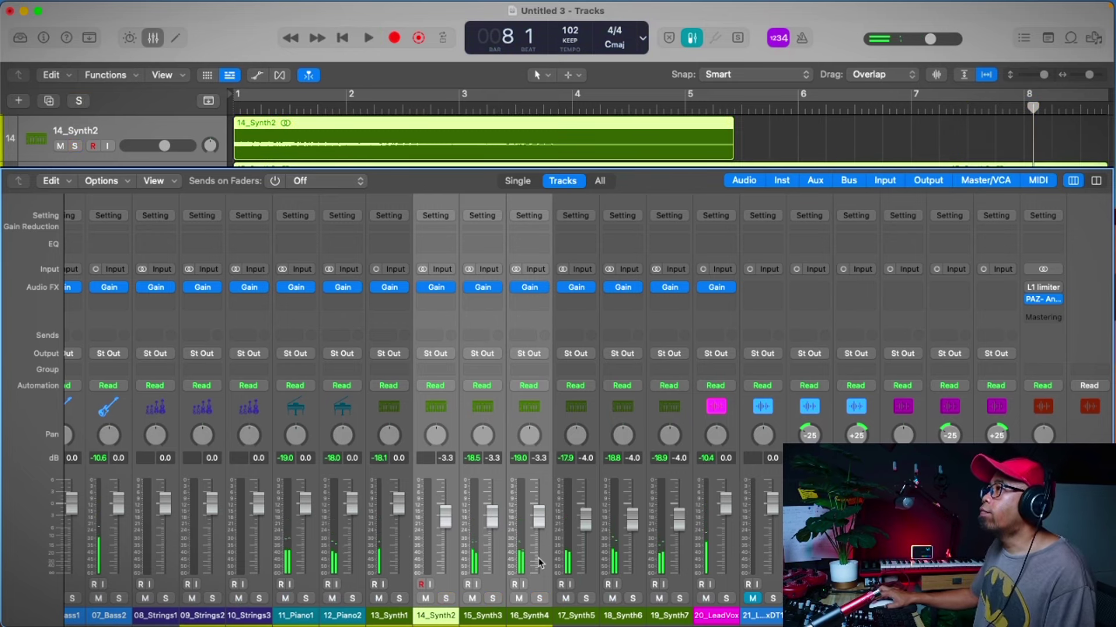
key("Return")
key("space")
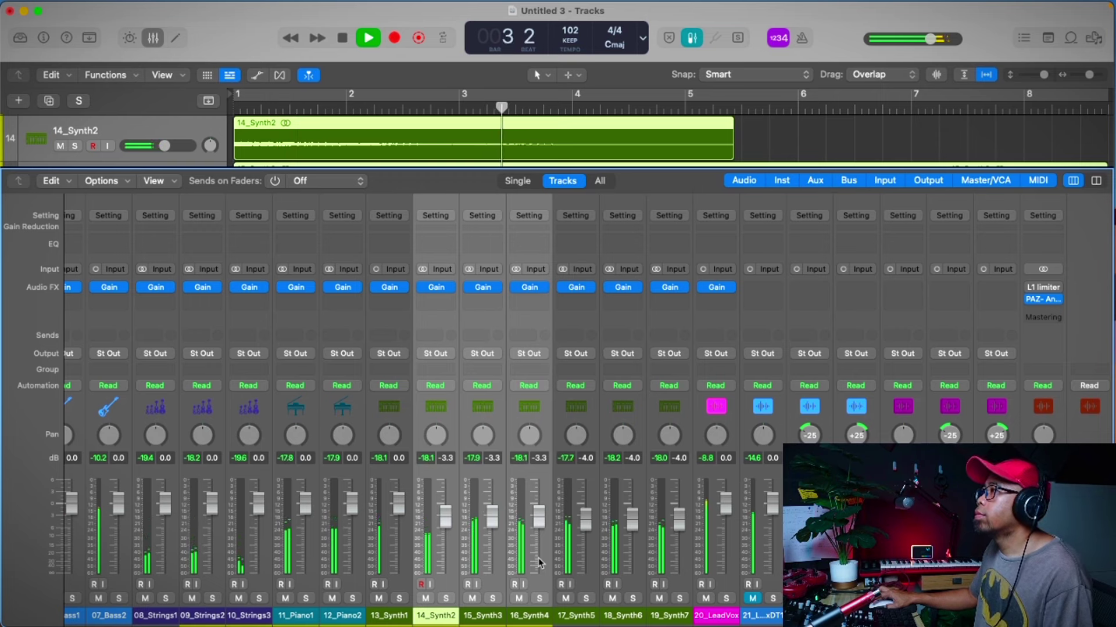
Check the 11_Piano1 and 12_Piano2 tracks within the mix, and replay it from the beginning with 11_Piano1 selected
scroll(539, 562, "left", 5)
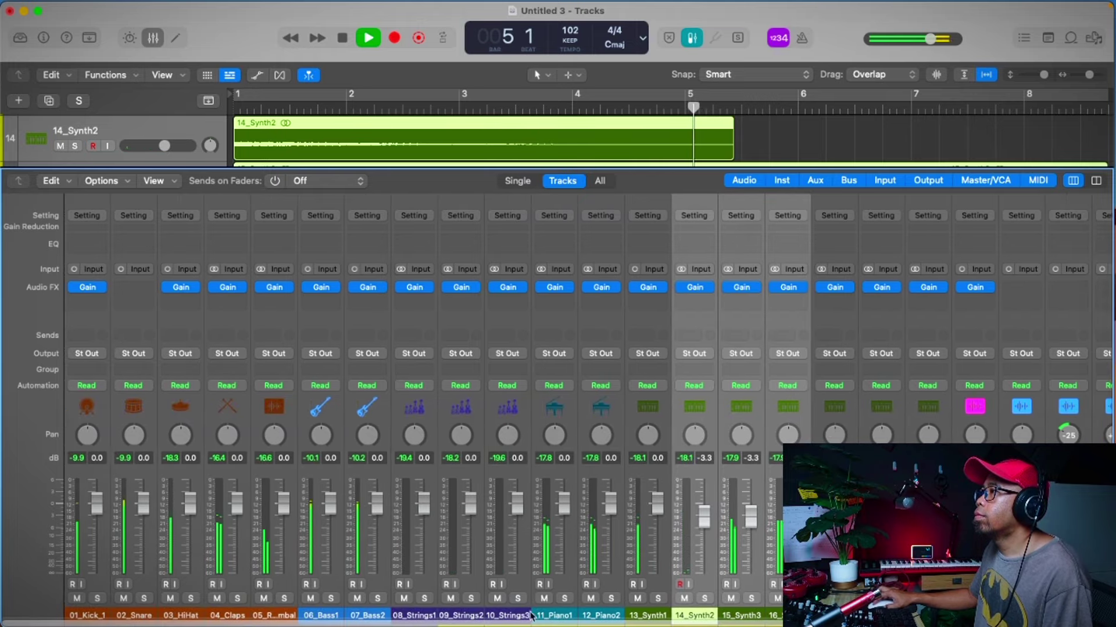
left_click(555, 615)
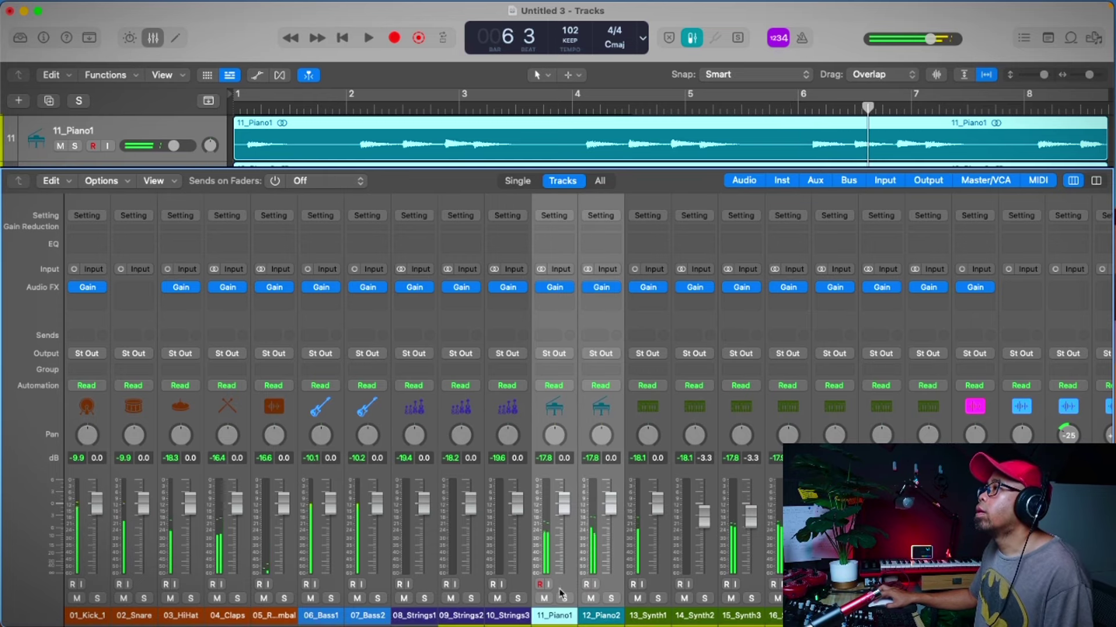
scroll(554, 581, "right", 1)
key("space")
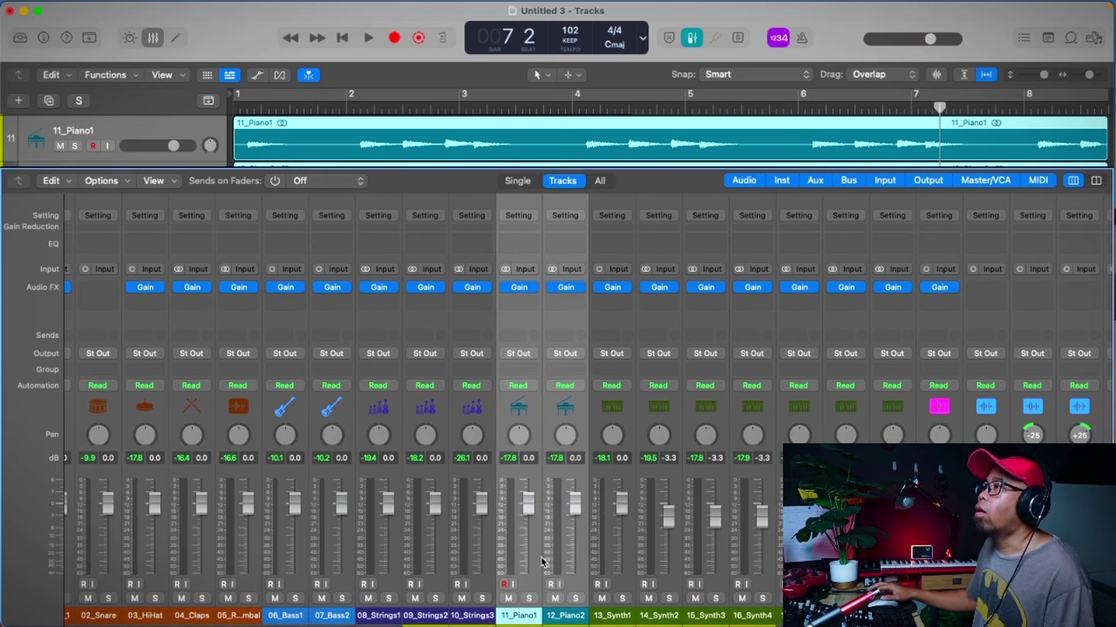
left_click(529, 618)
left_click(571, 619)
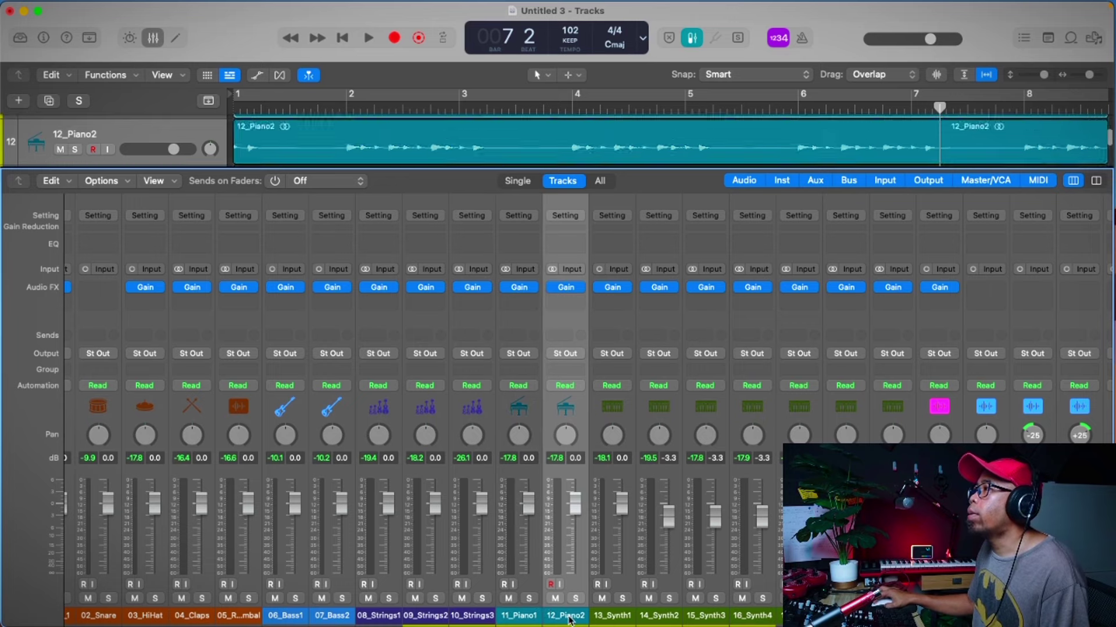
left_click(524, 618)
key("space")
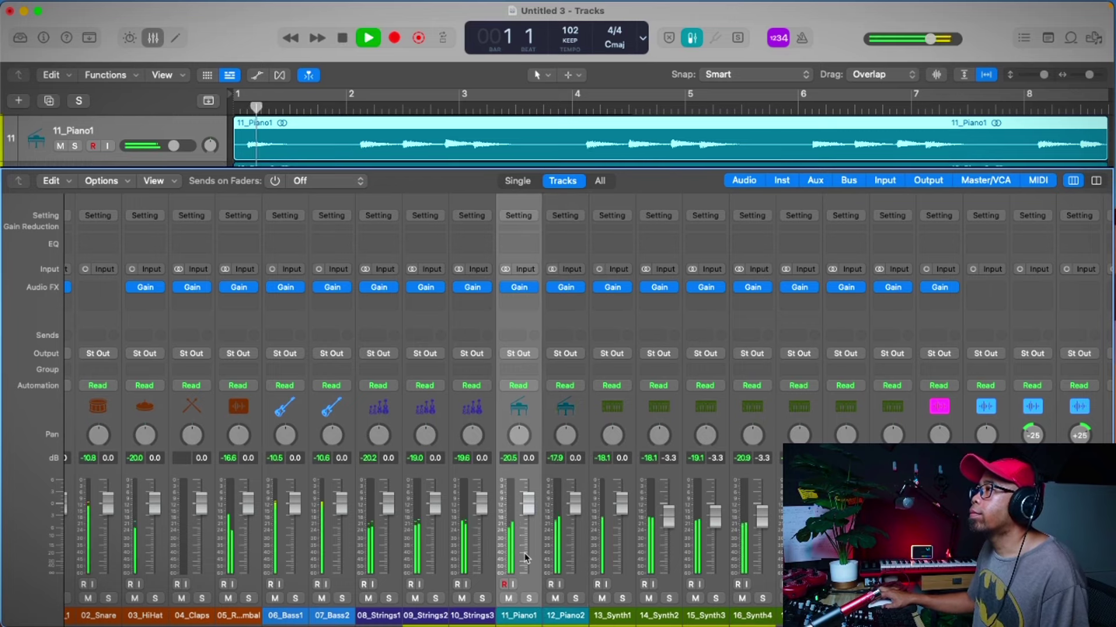
Select 08_Strings1 through 10_Strings3, solo them together, and play them from the beginning
left_click(379, 616)
left_click(484, 619, "shift")
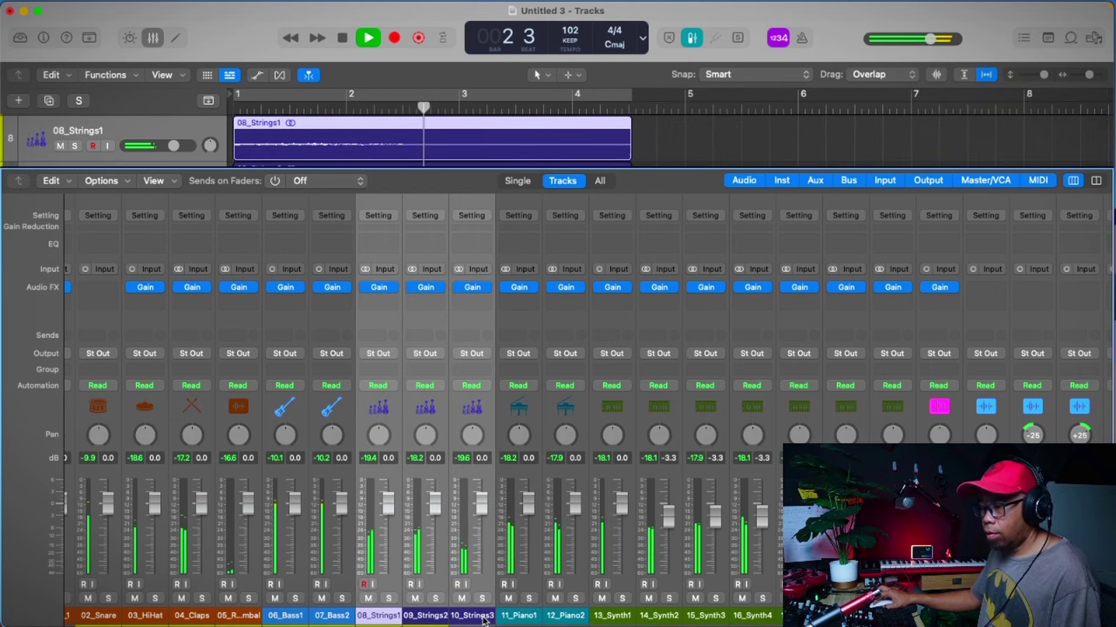
left_click(389, 599)
key("Return")
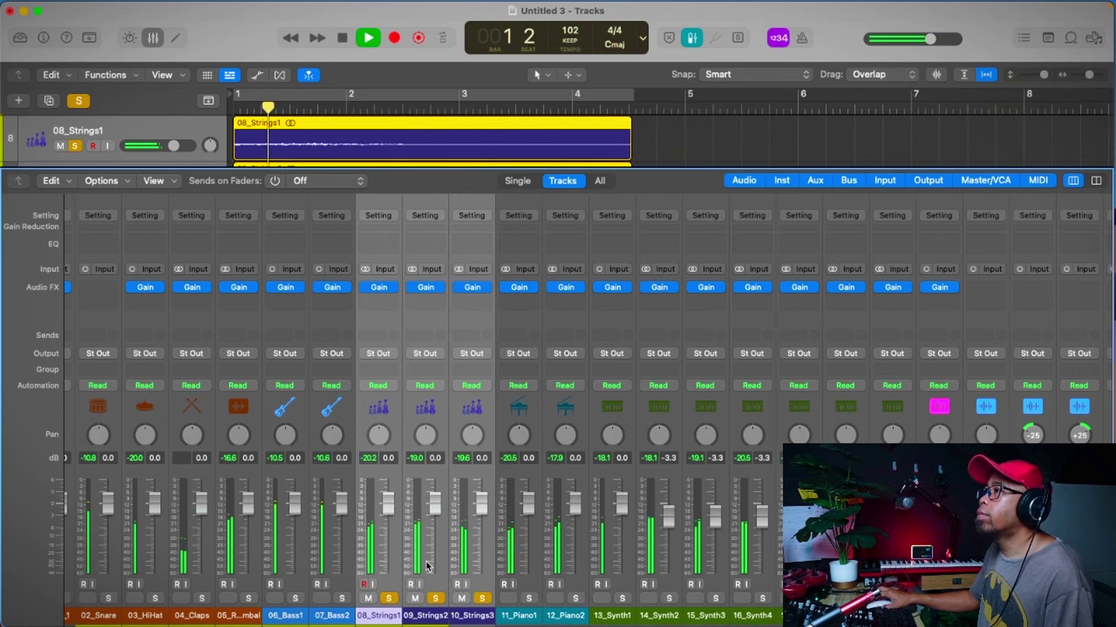
Lower the faders of 08_Strings1 through 10_Strings3 together to -3.1 dB and replay them from the beginning
scroll(393, 576, "right", 5)
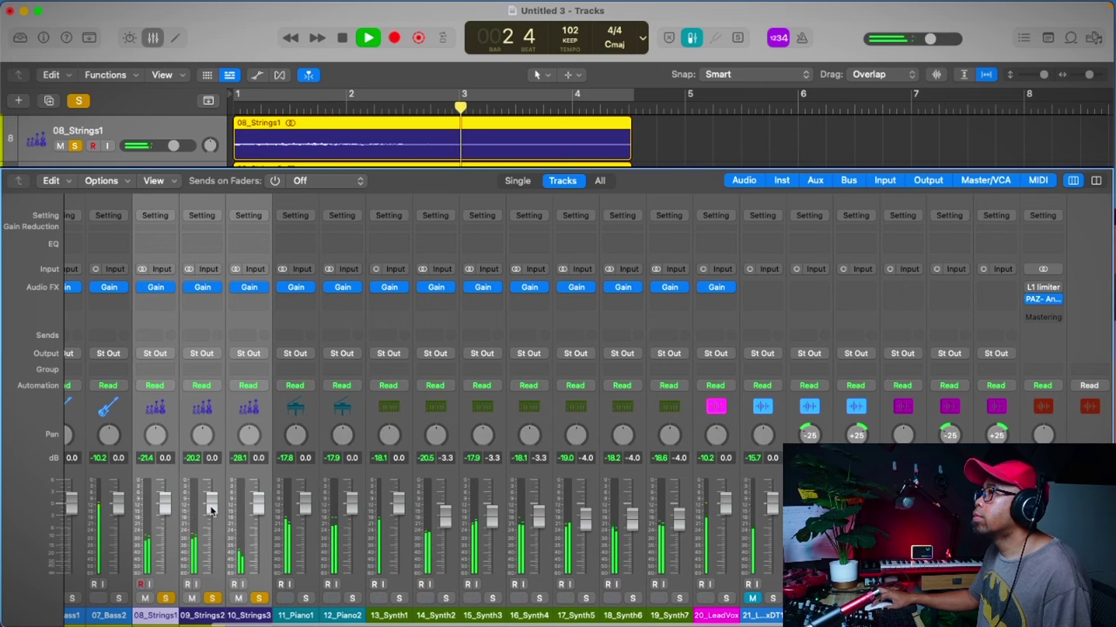
key("Return")
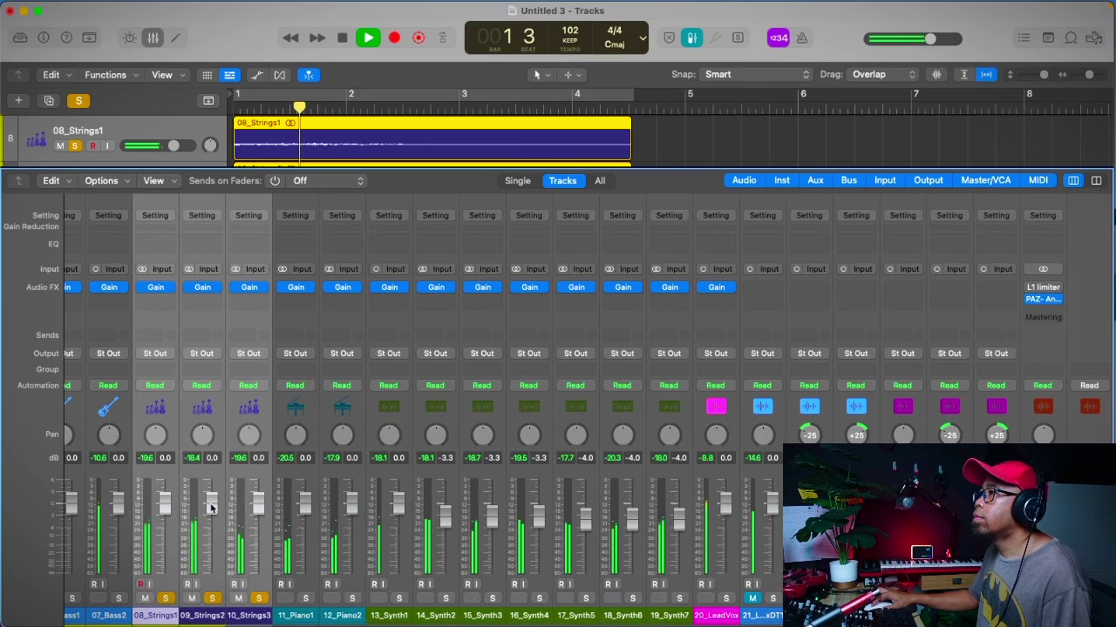
key("space")
left_click_drag(211, 508, 211, 520)
key("Return")
key("space")
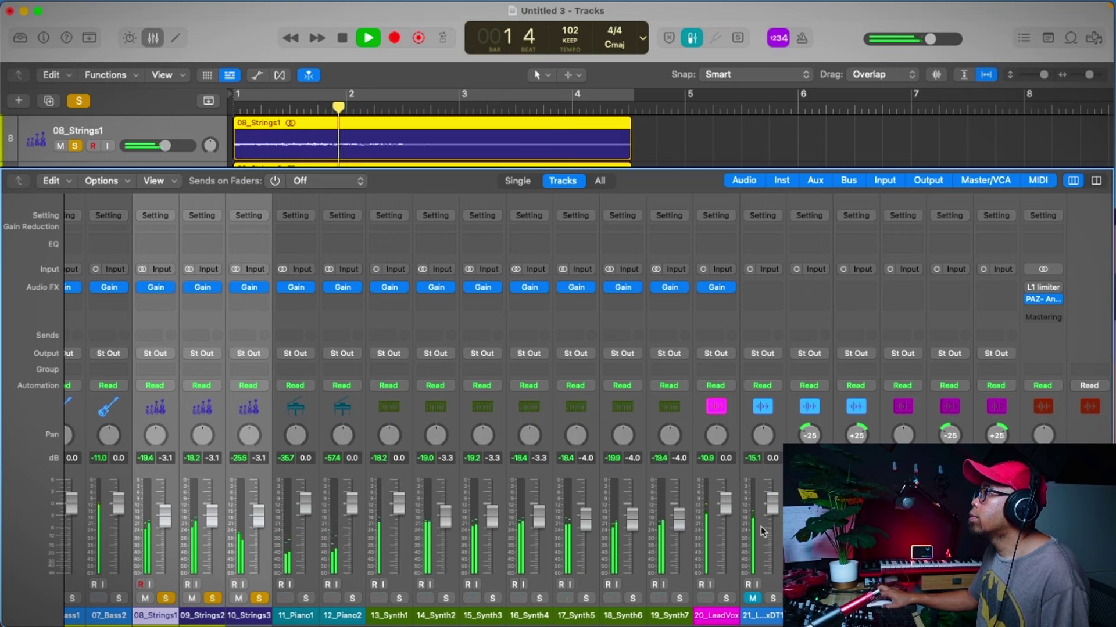
Unsolo 08_Strings1 through 10_Strings3, play the full mix from the beginning and check the levels across all channels
key("space")
left_click(259, 598)
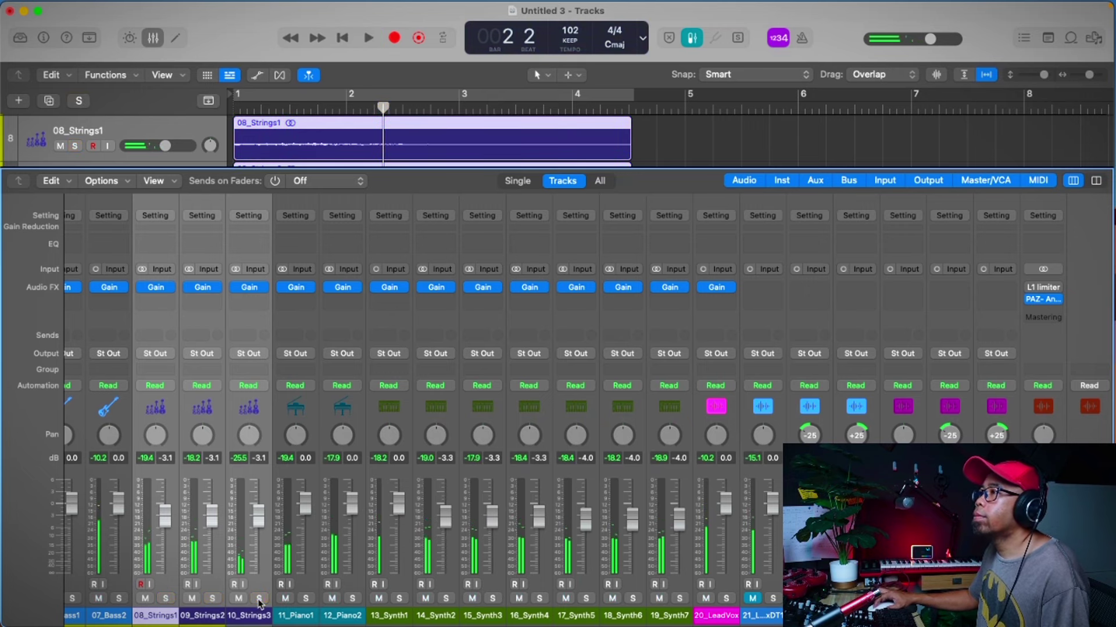
key("Return")
key("space")
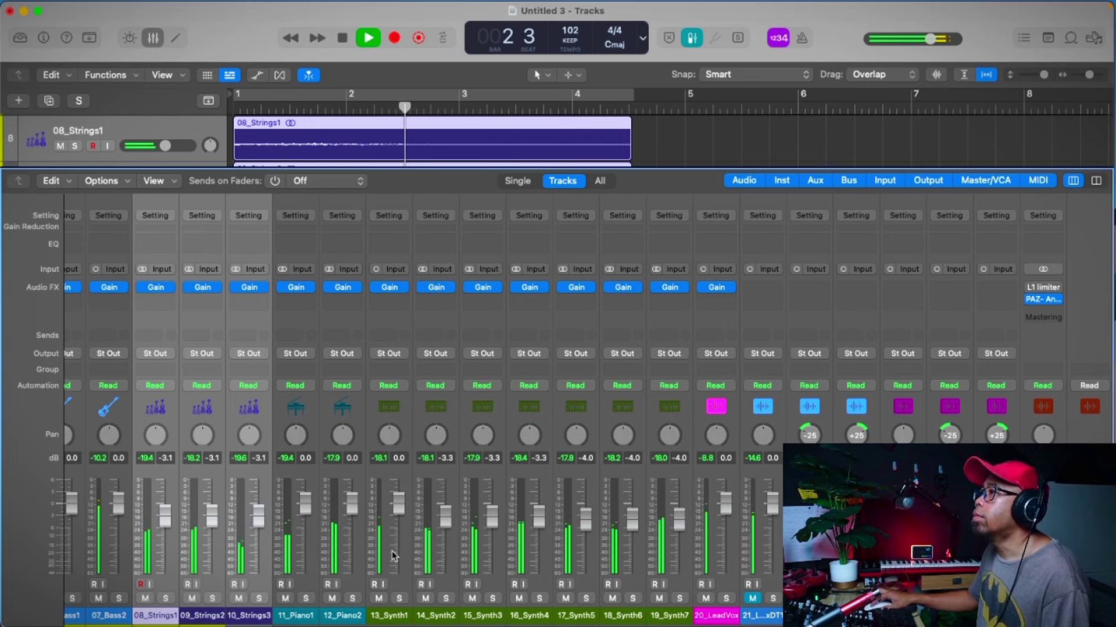
scroll(401, 555, "left", 1)
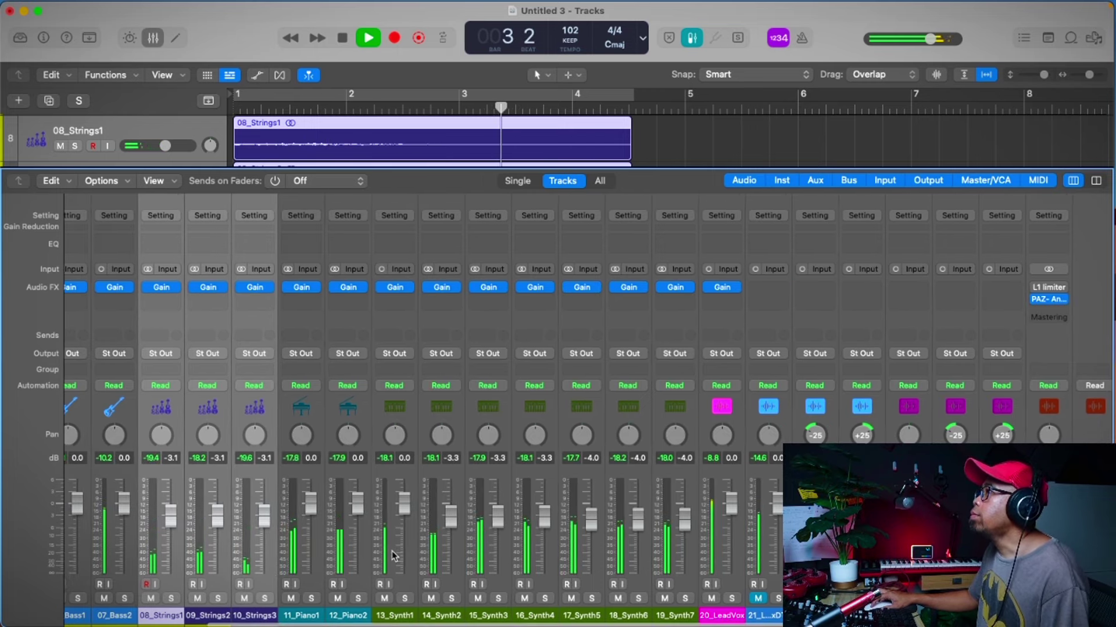
scroll(408, 555, "left", 5)
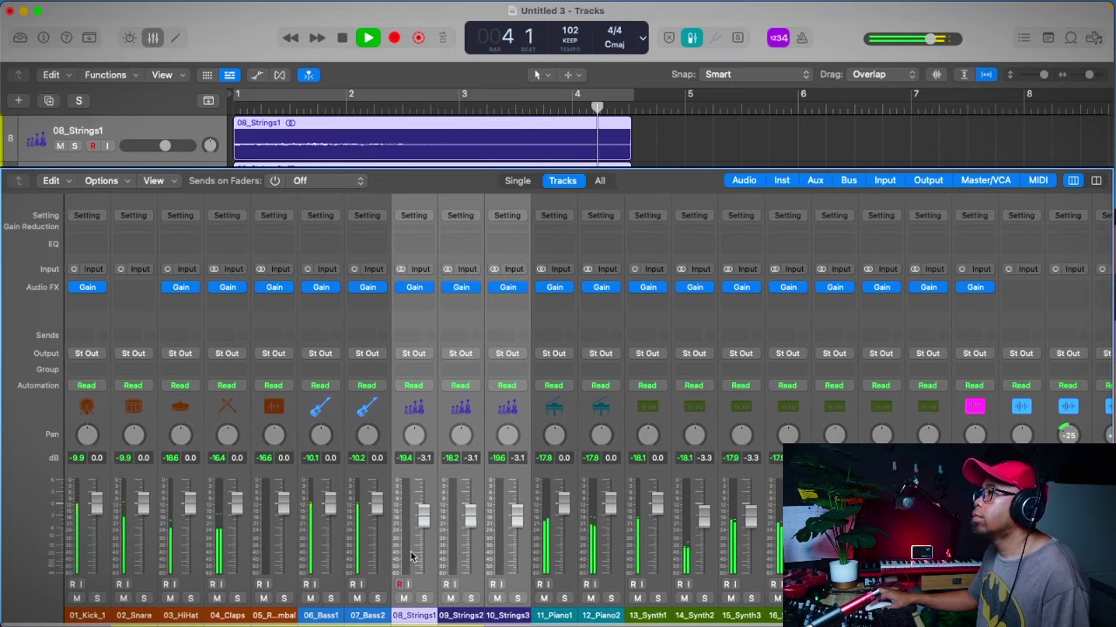
scroll(411, 554, "right", 10)
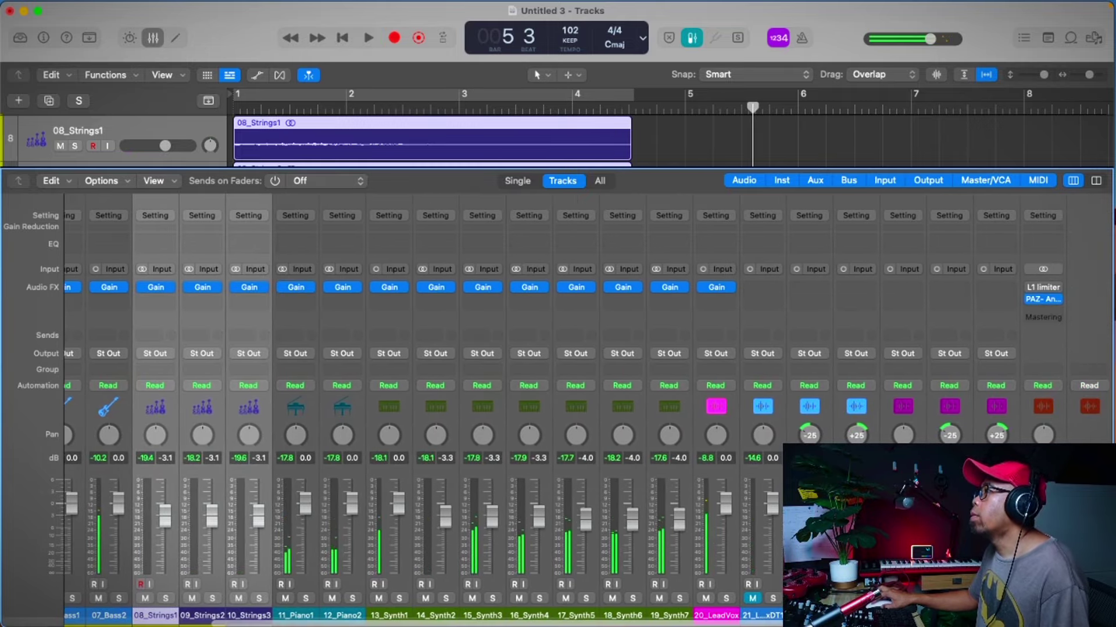
Solo the remaining vocal tracks, listen to them from the beginning, and clear the solo to hear the full mix
key("s")
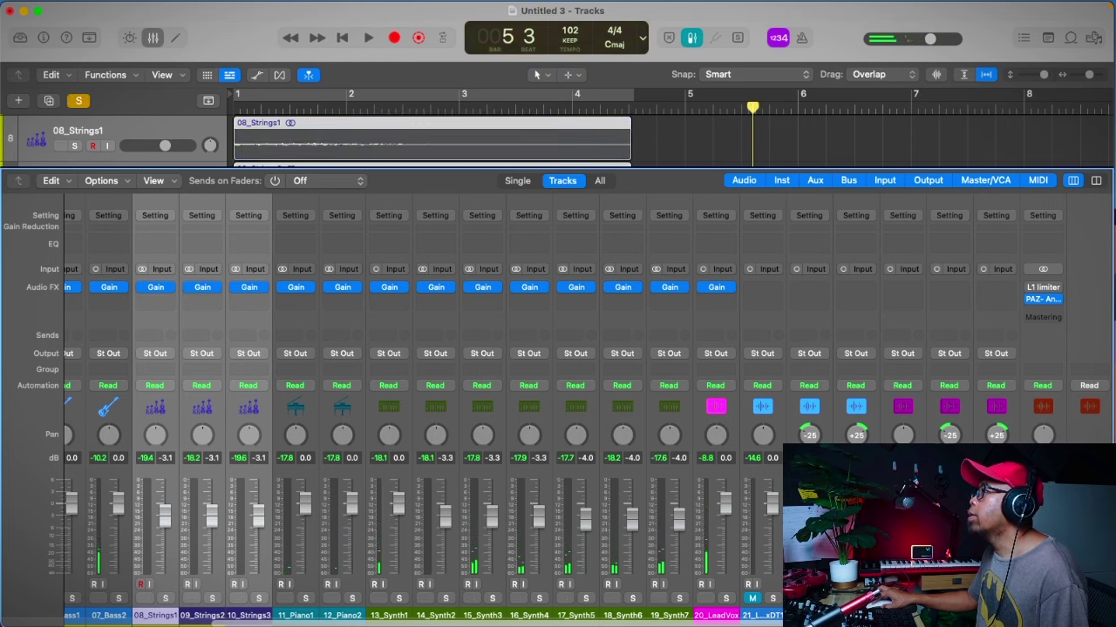
key("Return")
key("space")
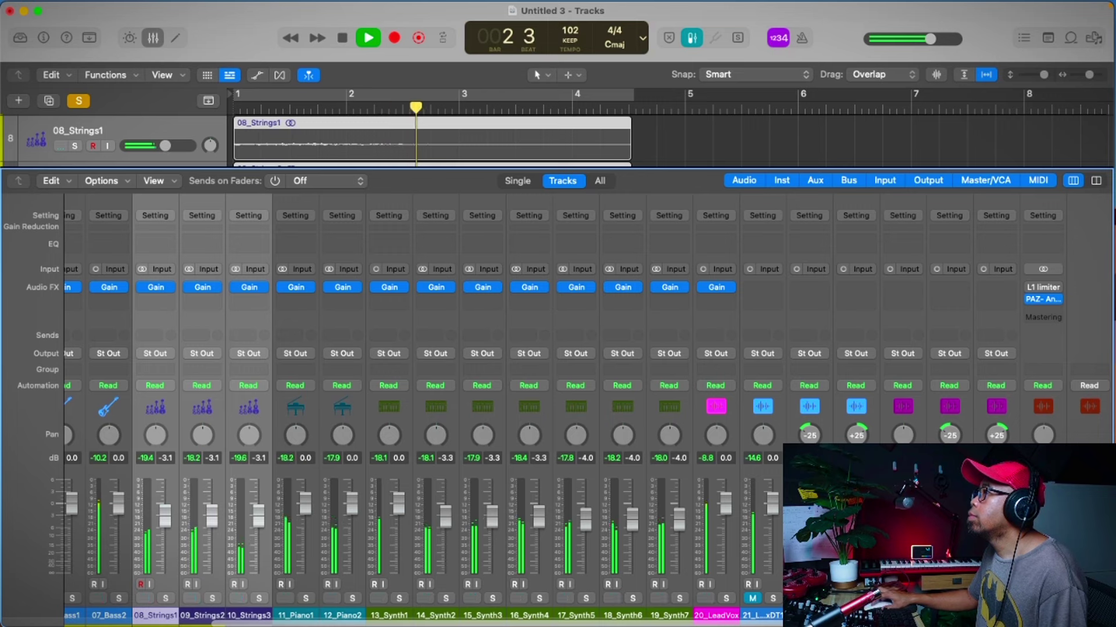
key("space")
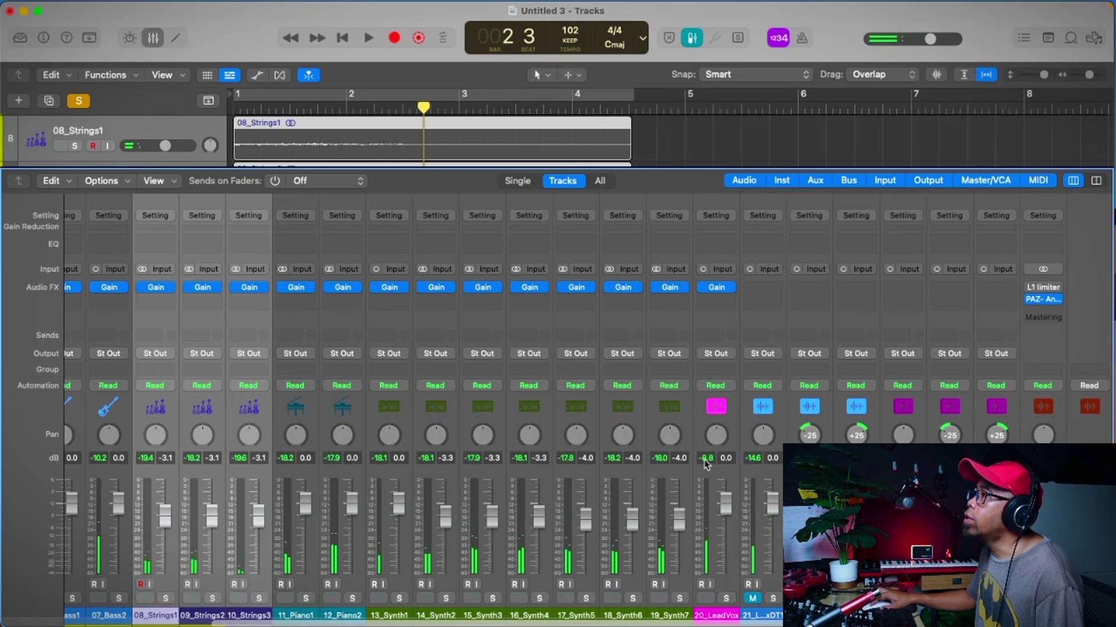
key("space")
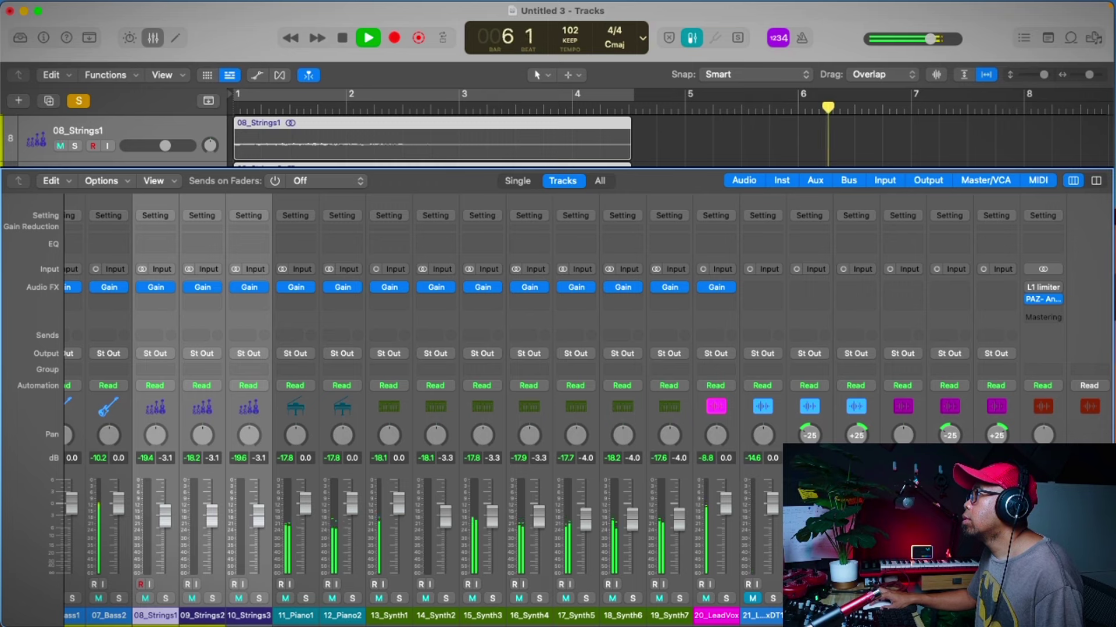
key("space")
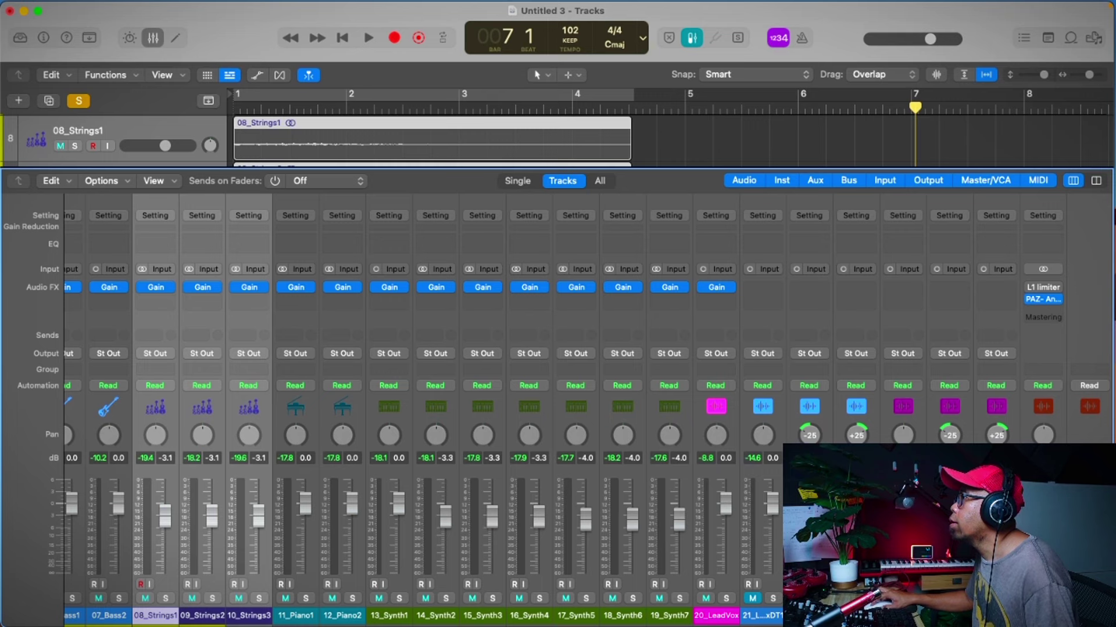
key("Return")
key("space")
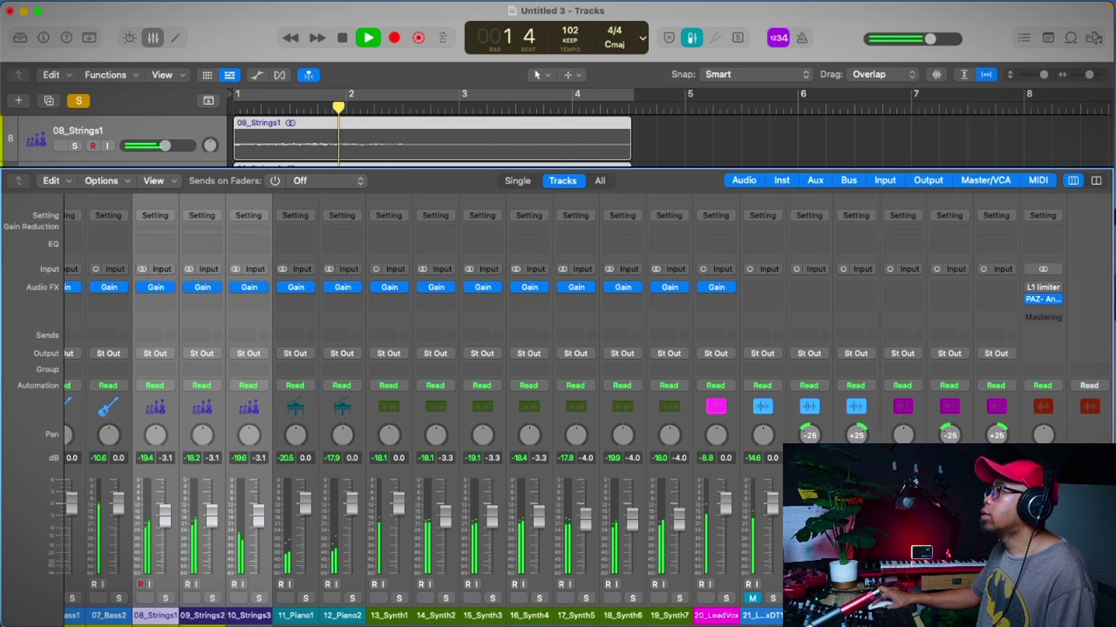
key("ctrl+s")
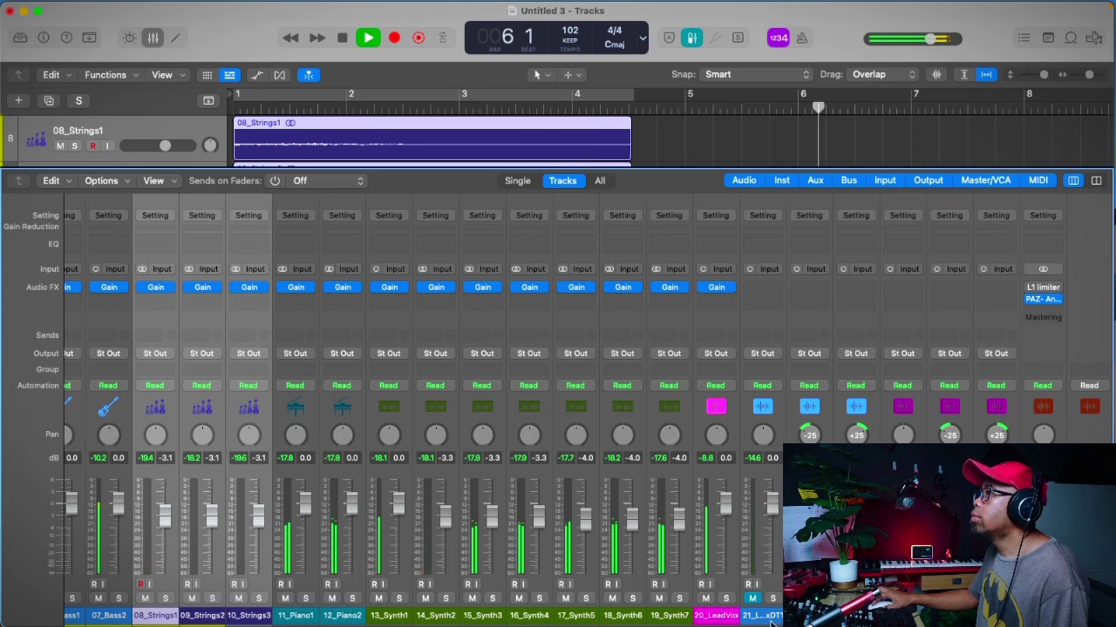
key("space")
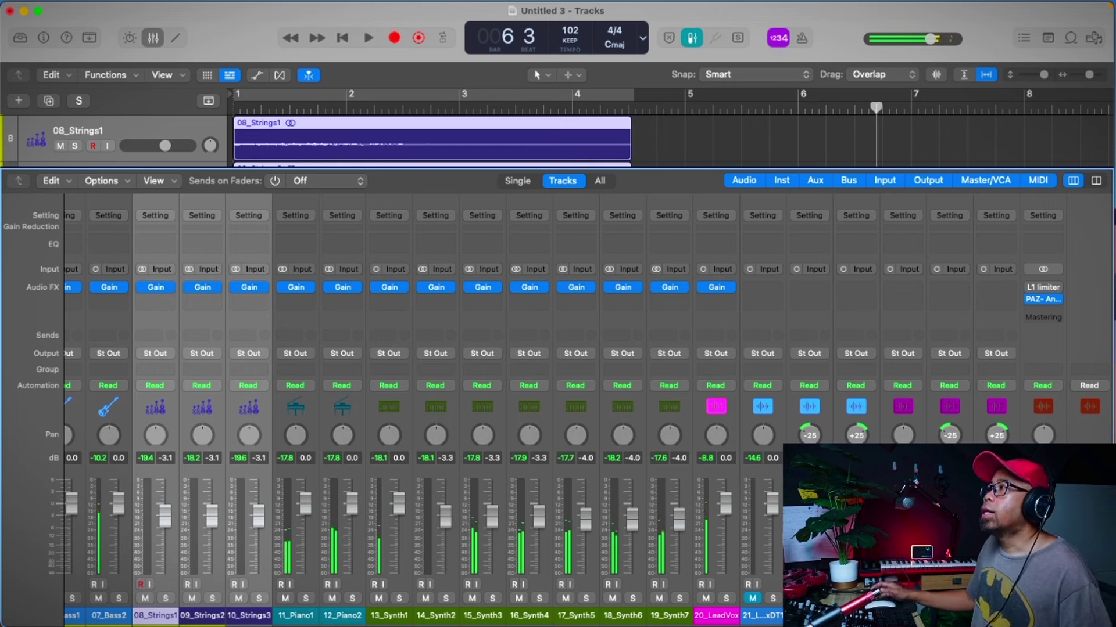
Unmute the 21_L...xDT1 vocal track and lower its fader to -2.6 dB while playing the mix from the beginning
left_click(751, 598)
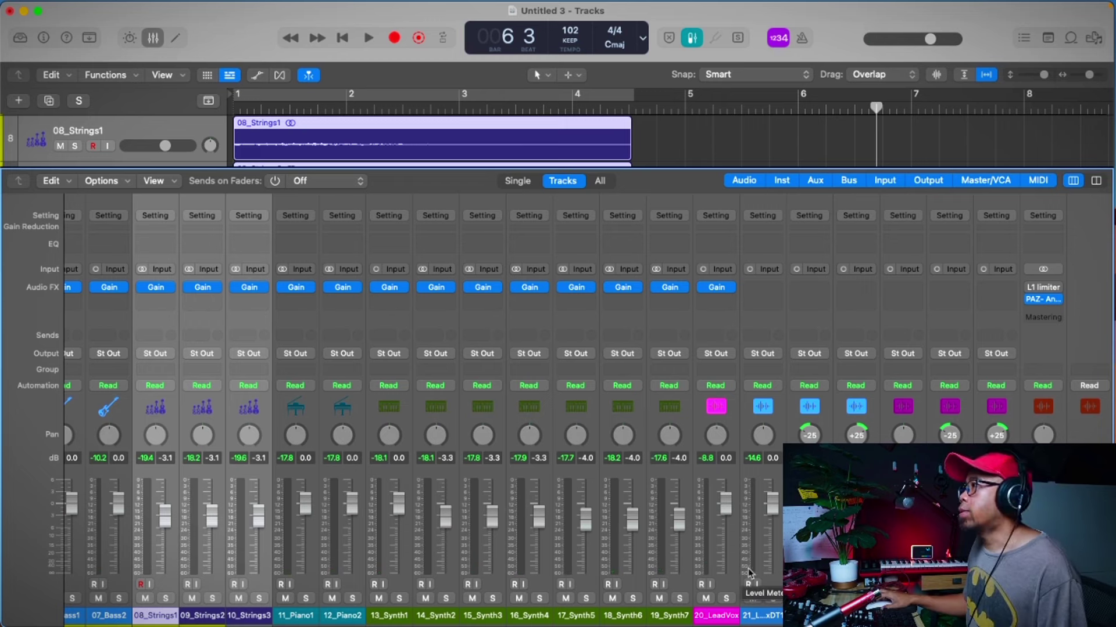
key("Return")
key("space")
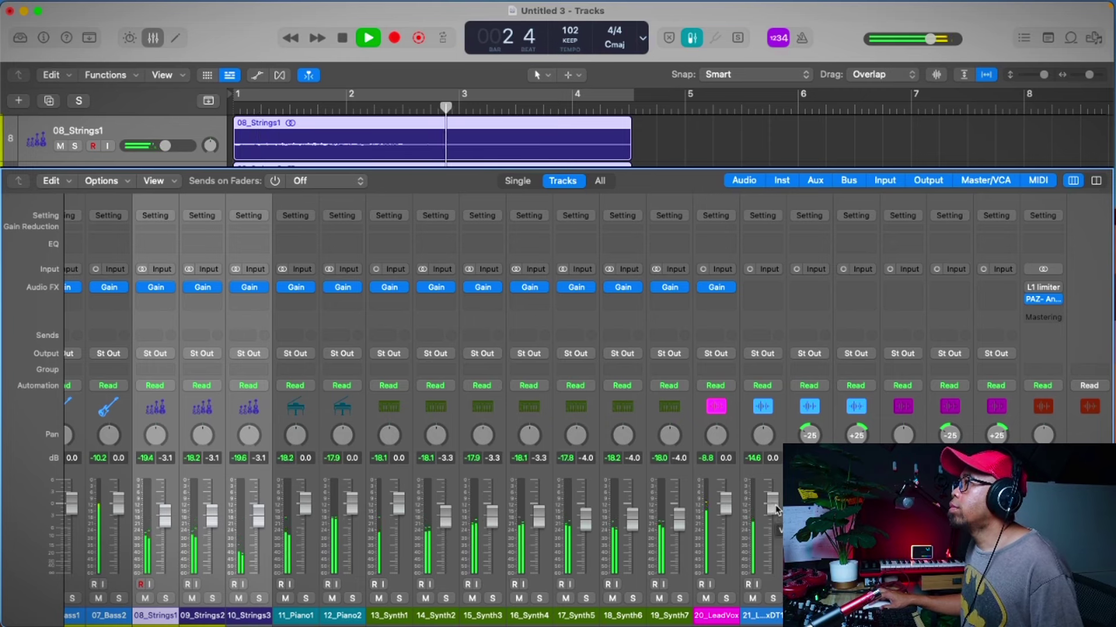
left_click_drag(777, 510, 776, 525)
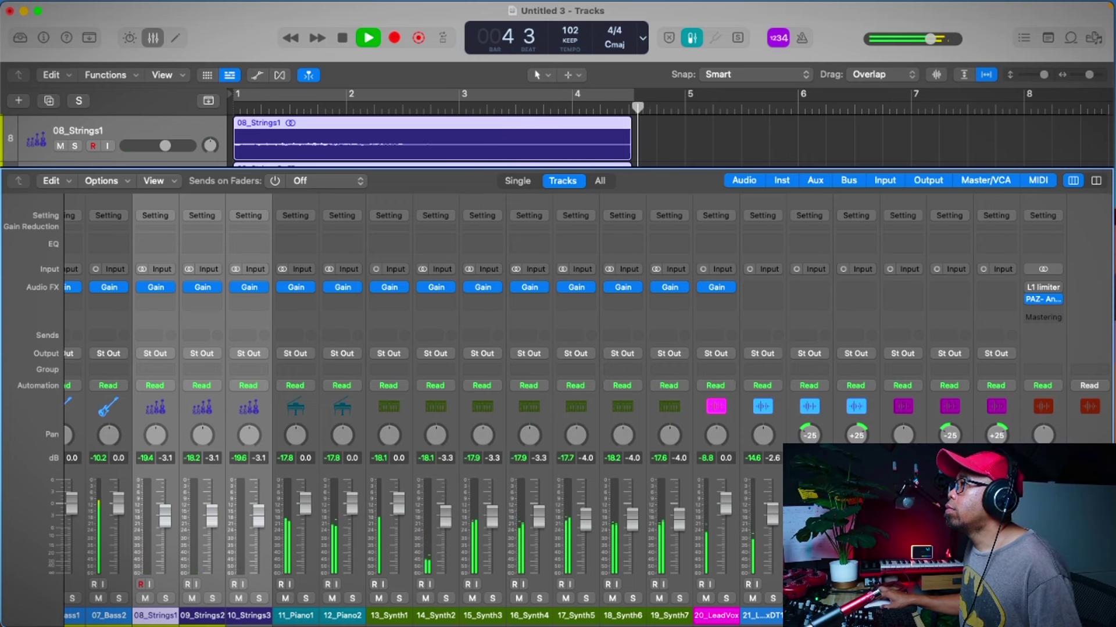
key("space")
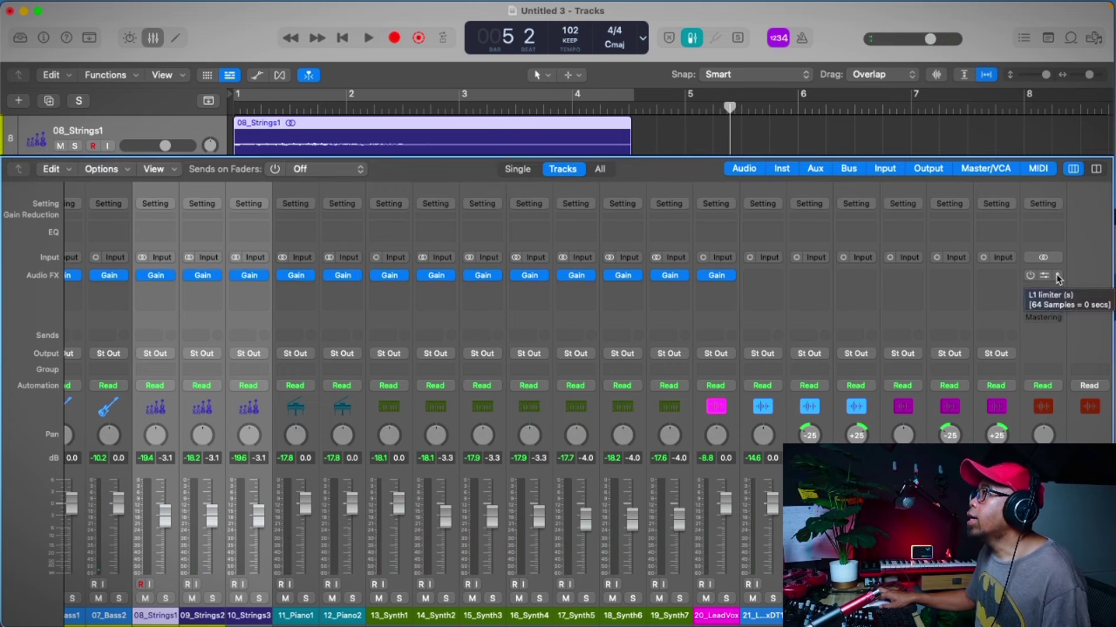
Replace the L1 limiter on the Stereo Out with the Klanghelm VUMT meter and set its skin to green
left_click(1043, 276)
left_click(1008, 175)
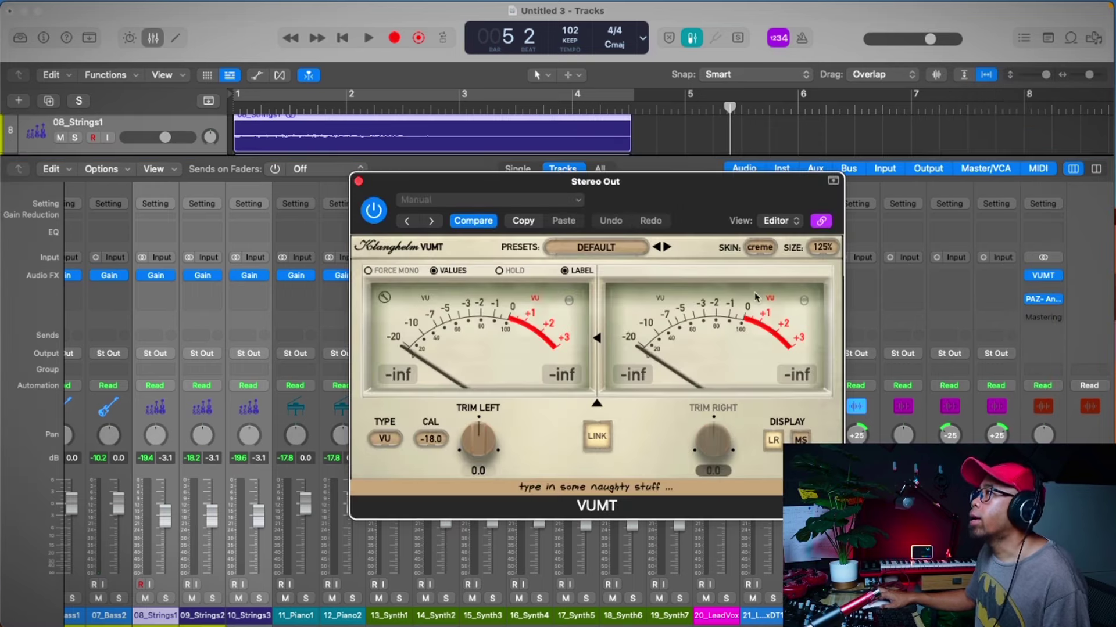
left_click(760, 249)
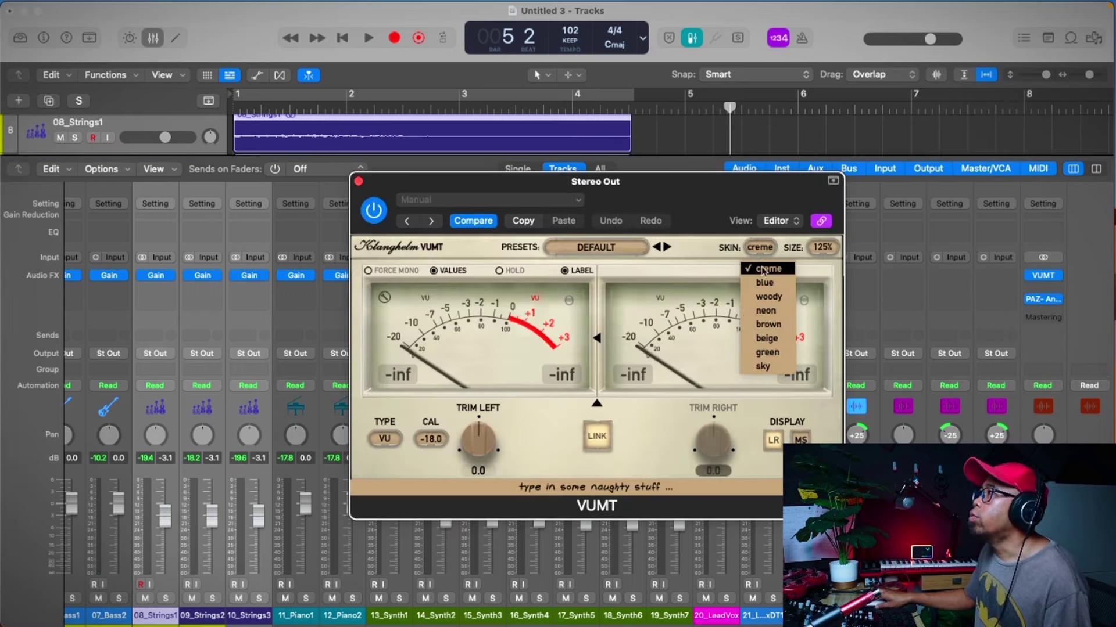
left_click(765, 352)
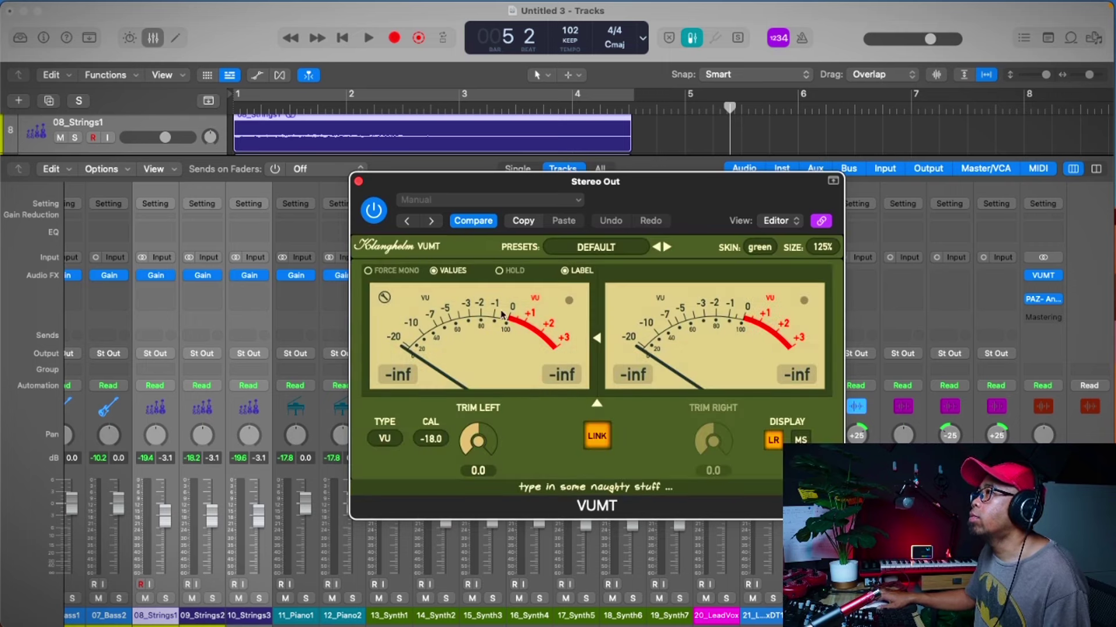
Set the linked trim in VUMT to -6.0 while playing the mix, and replay it to check the VU levels
key("space")
left_click_drag(477, 441, 466, 489)
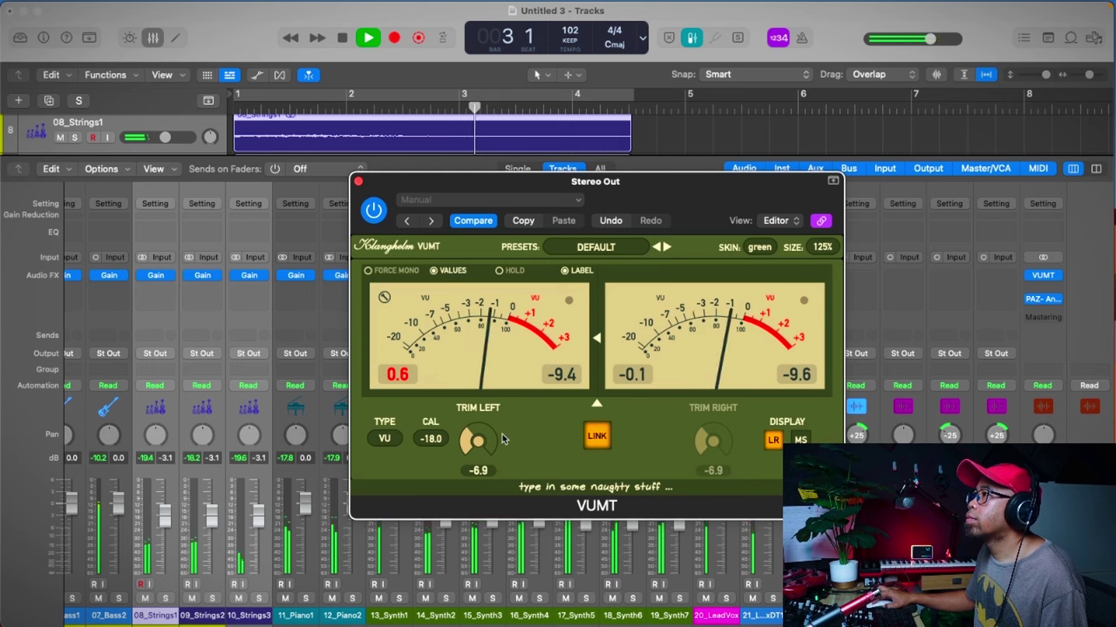
scroll(484, 442, "up", 5)
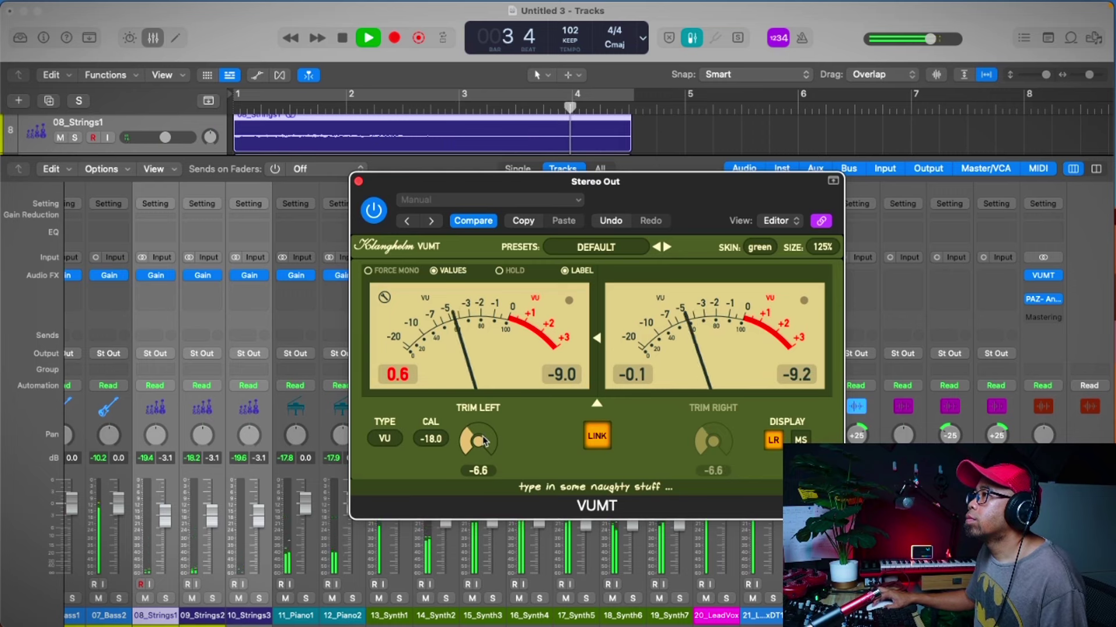
scroll(485, 440, "up", 4)
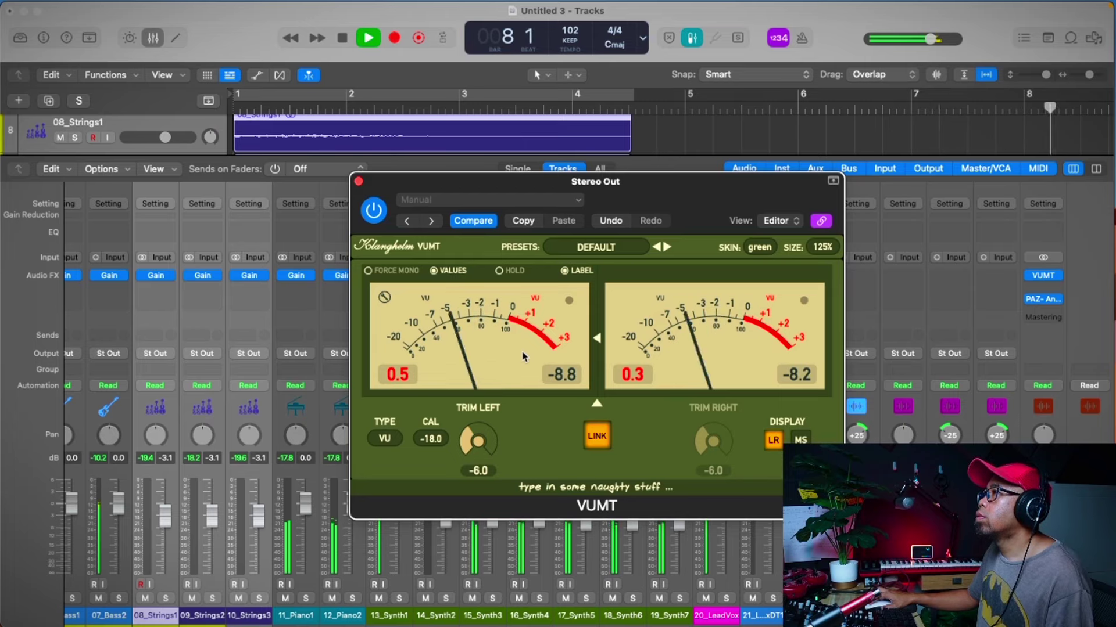
key("space")
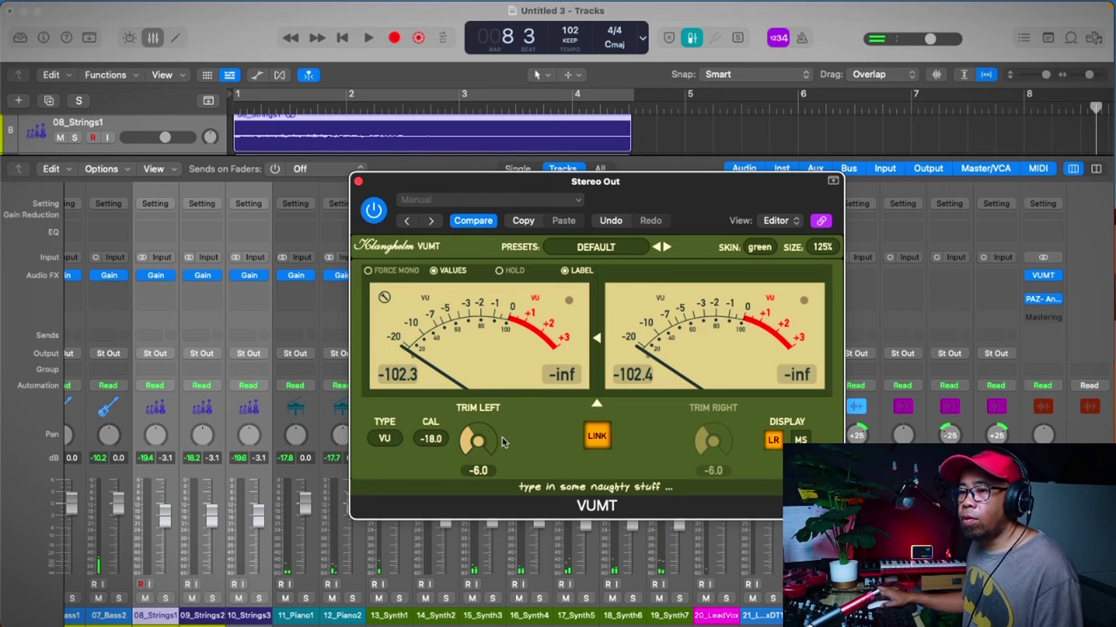
key("space")
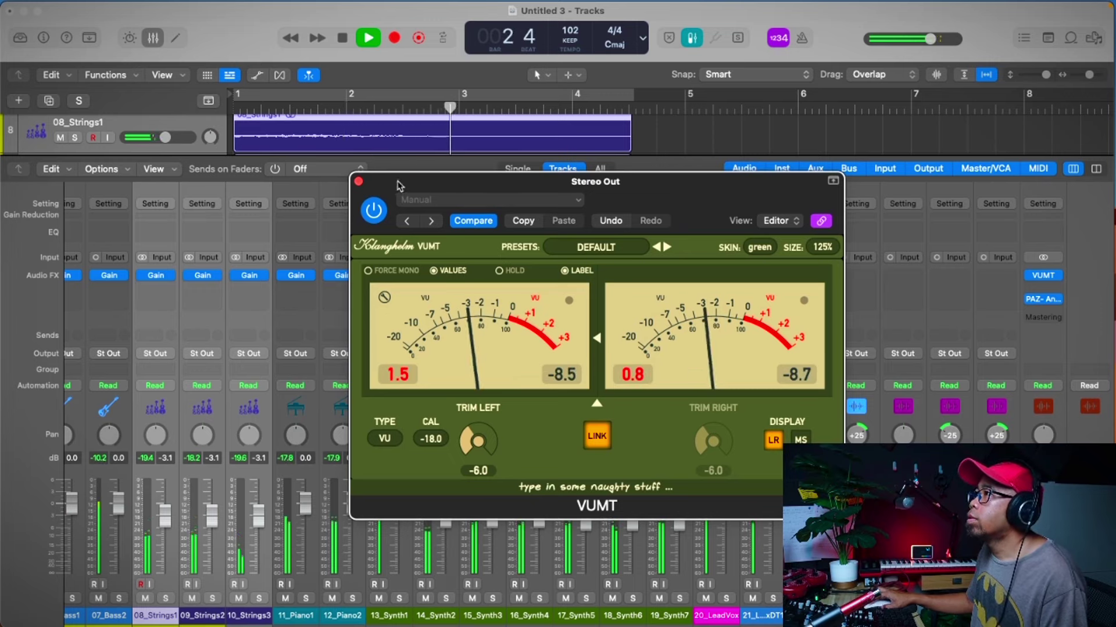
key("space")
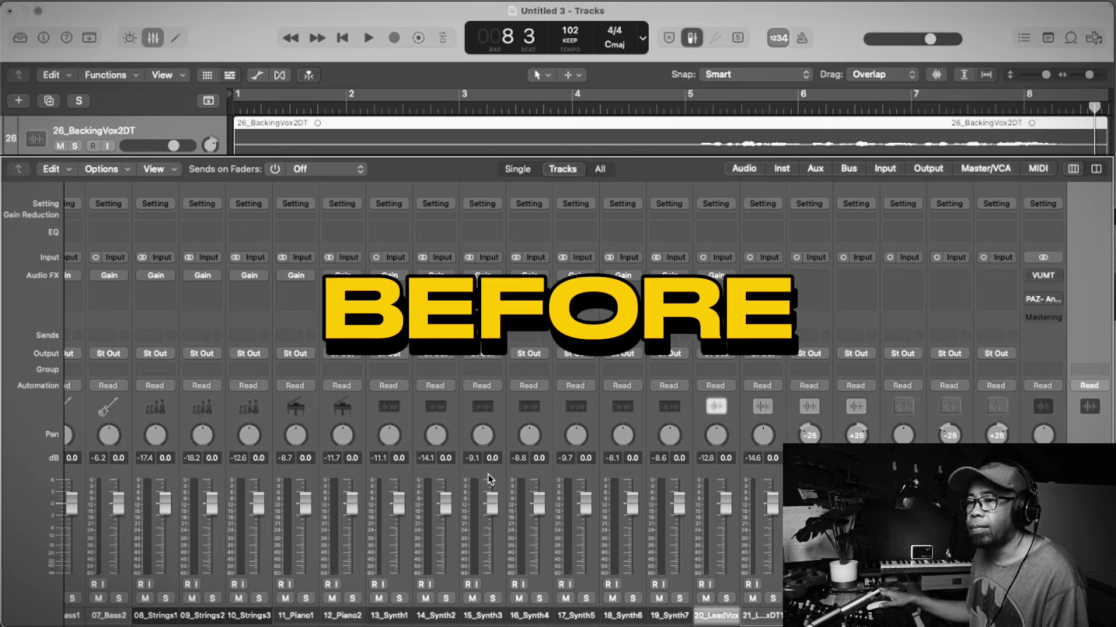
Play the mix from before gain staging from the beginning and check its channel levels
key("Return")
key("space")
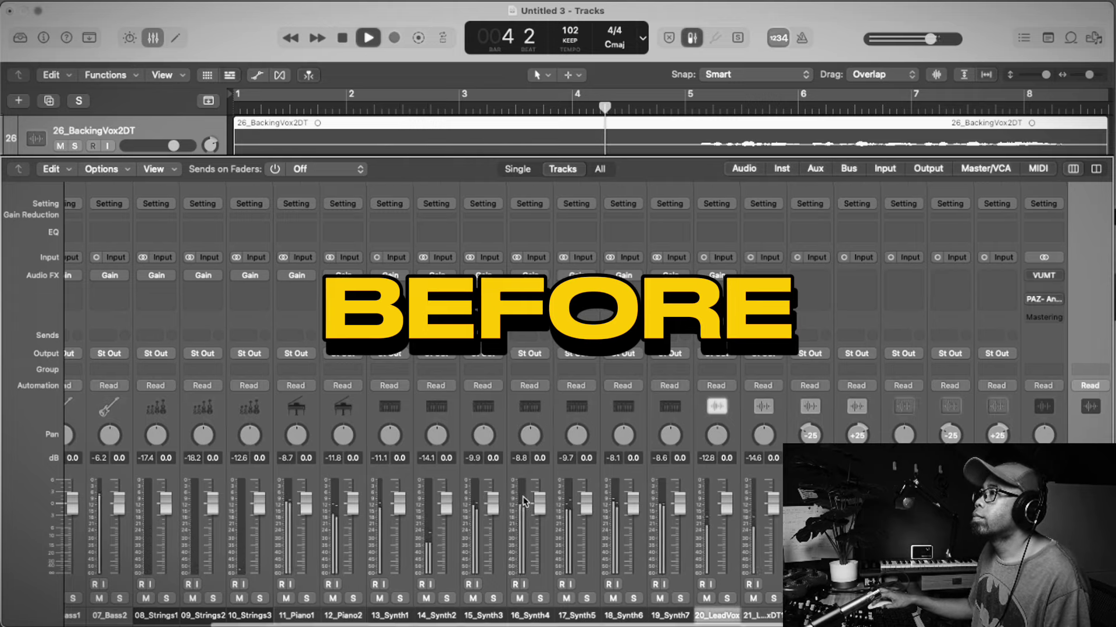
scroll(499, 488, "left", 5)
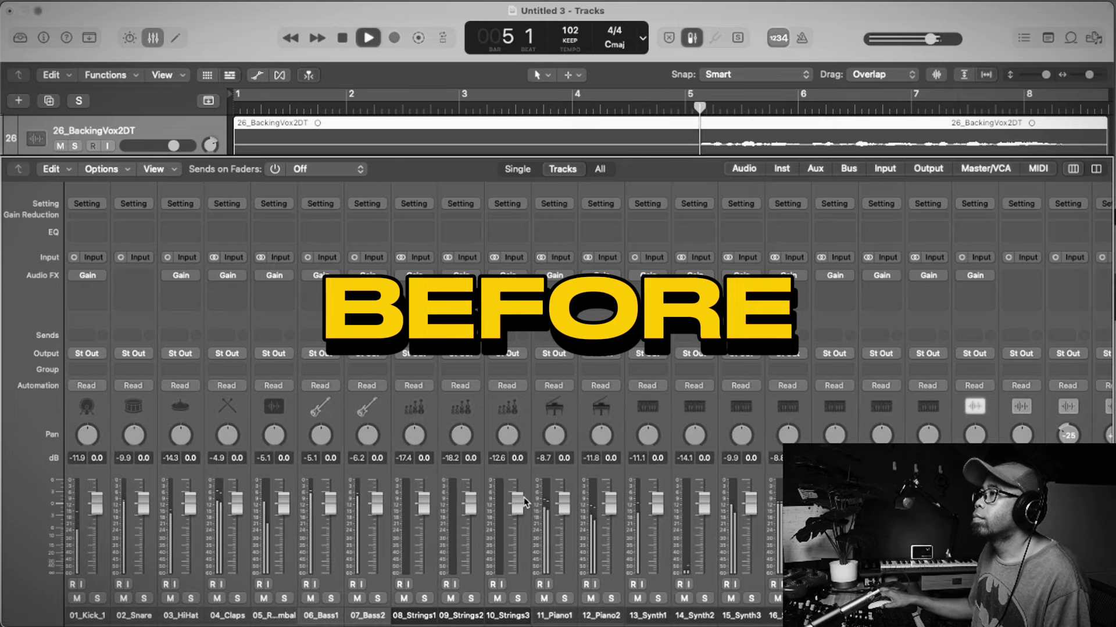